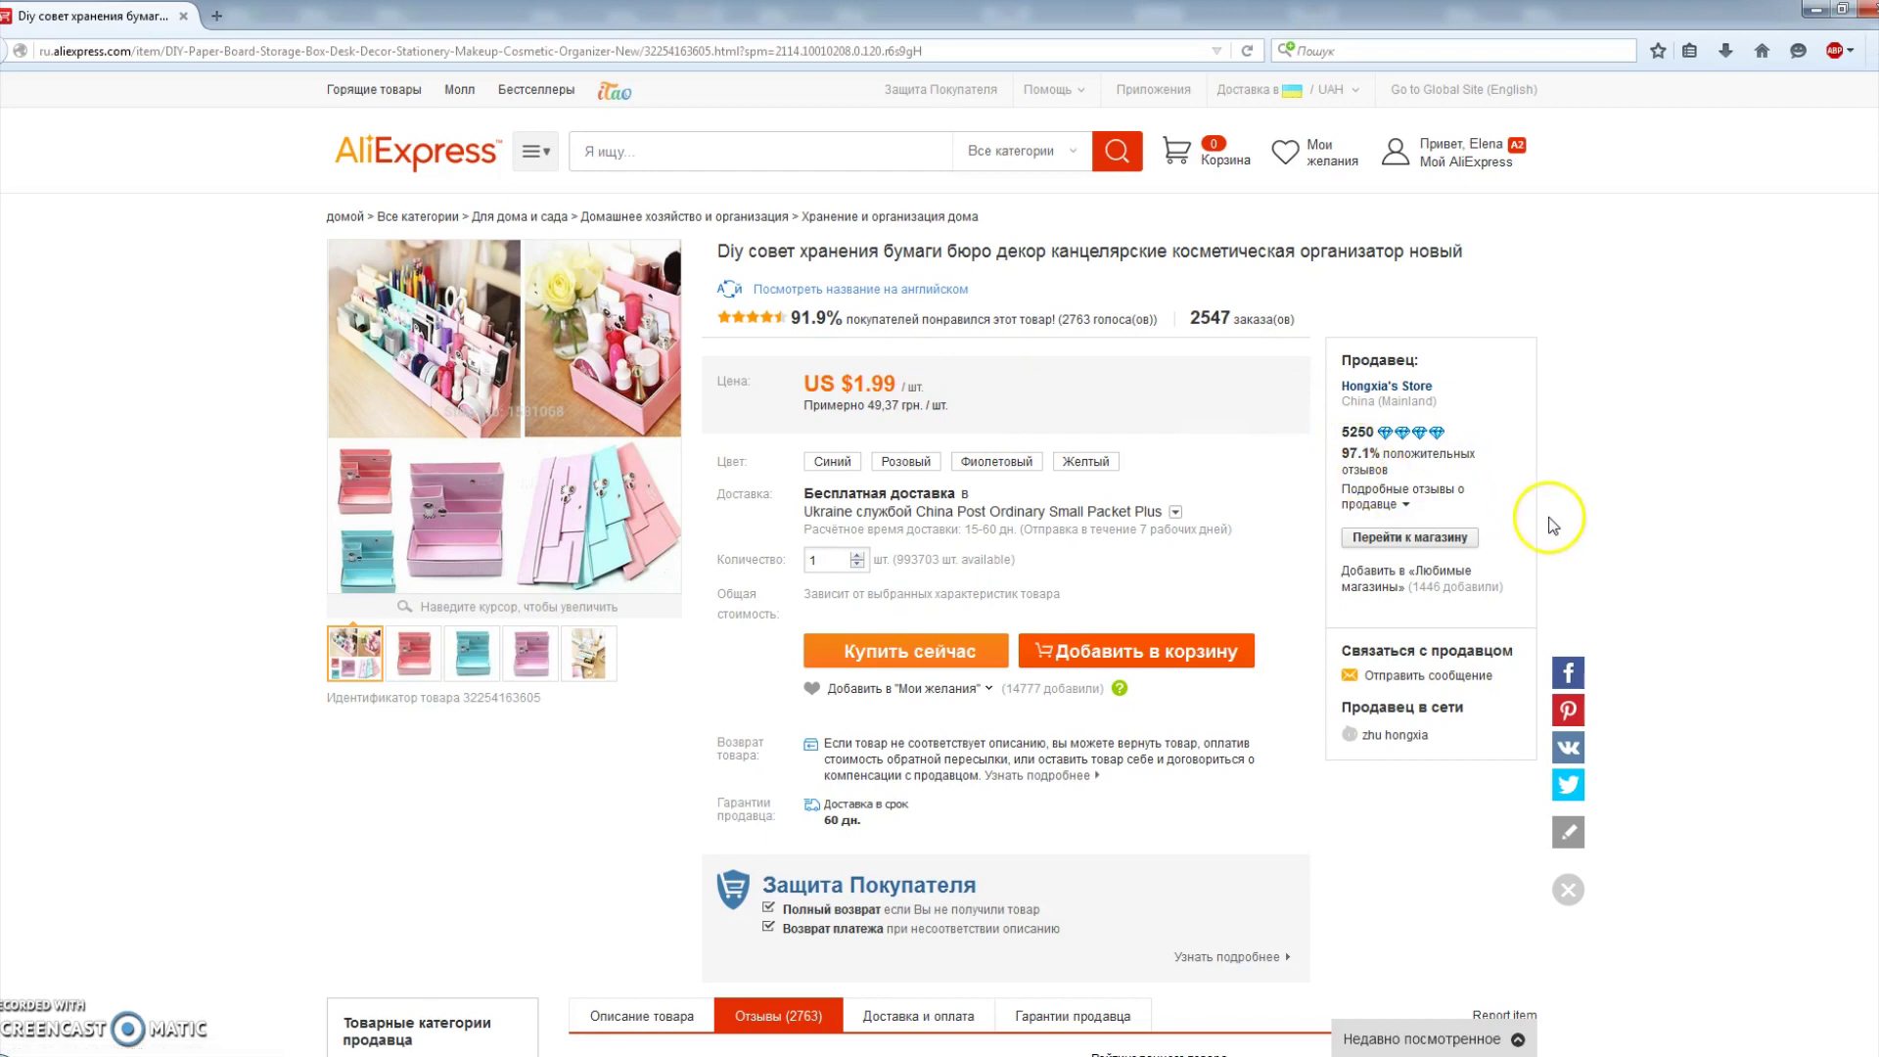
Browse the paper organizer's reviews (Отзывы) and product description (Описание товара)
scroll(881, 494, "down", 5)
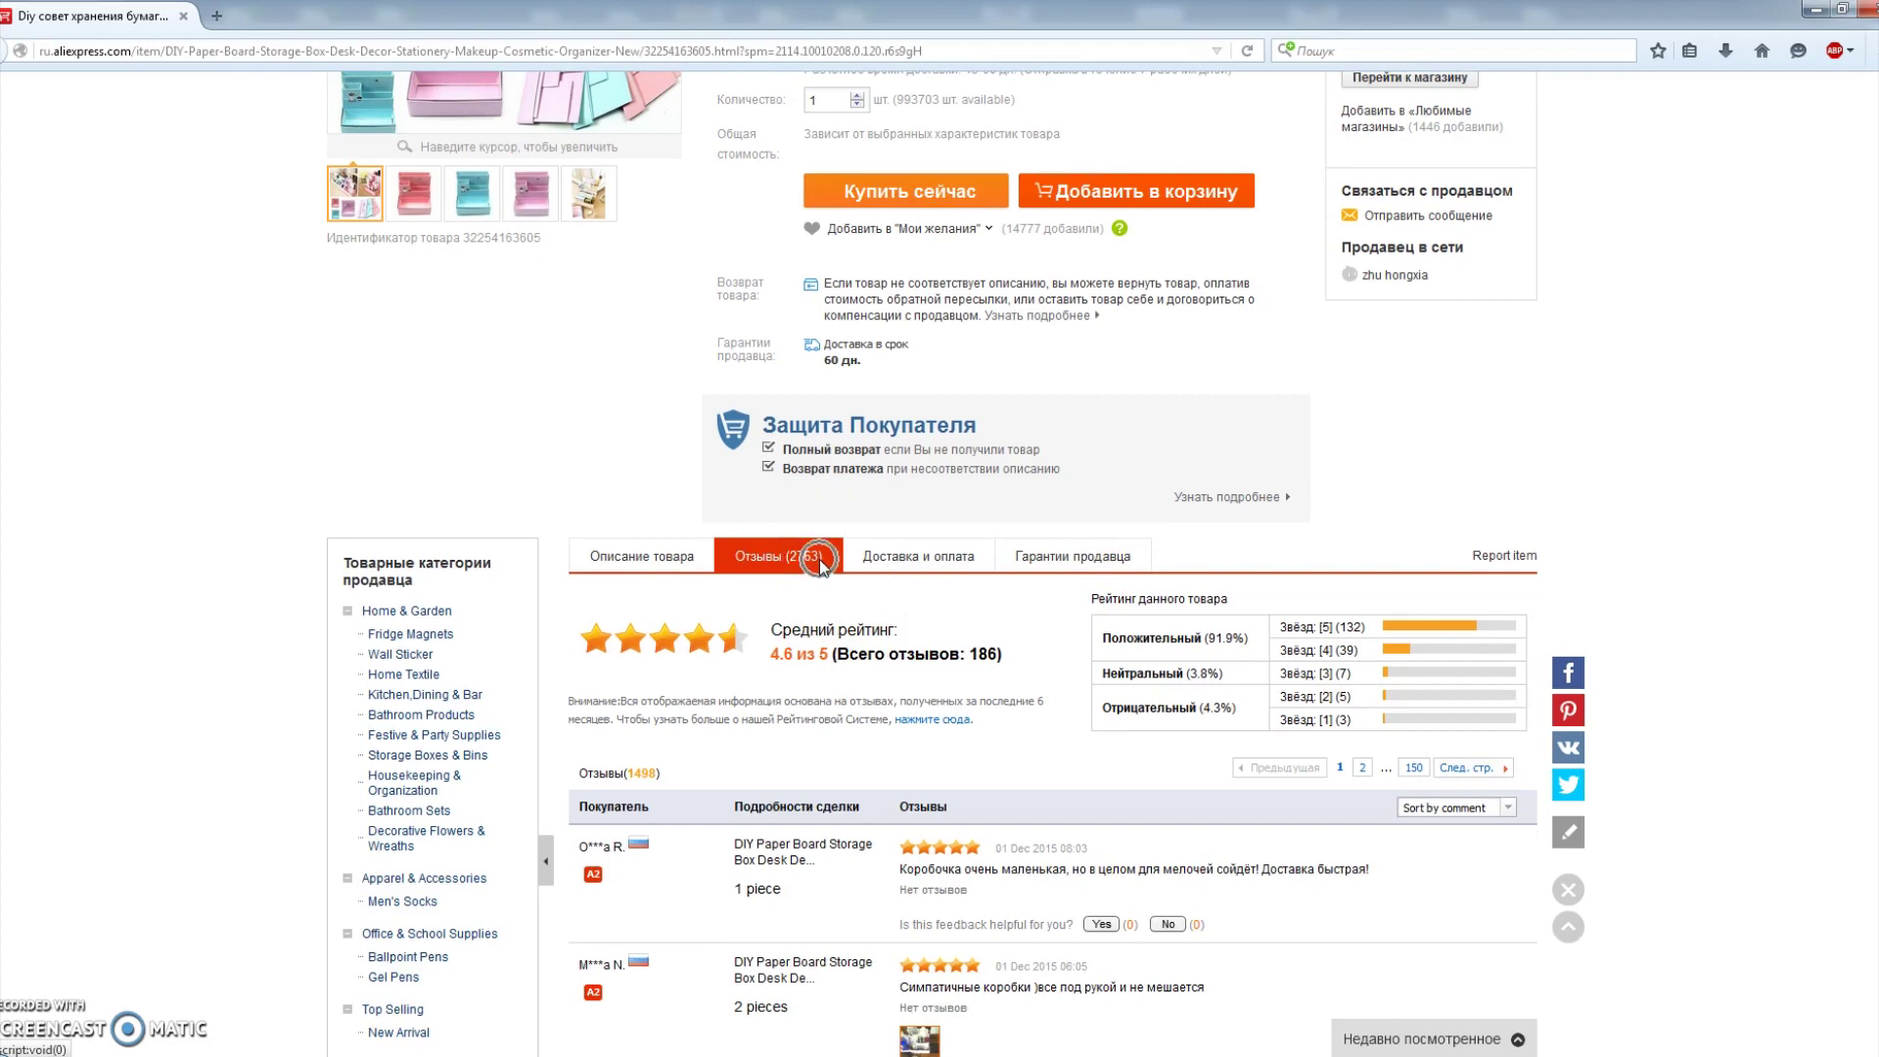
scroll(1116, 627, "down", 7)
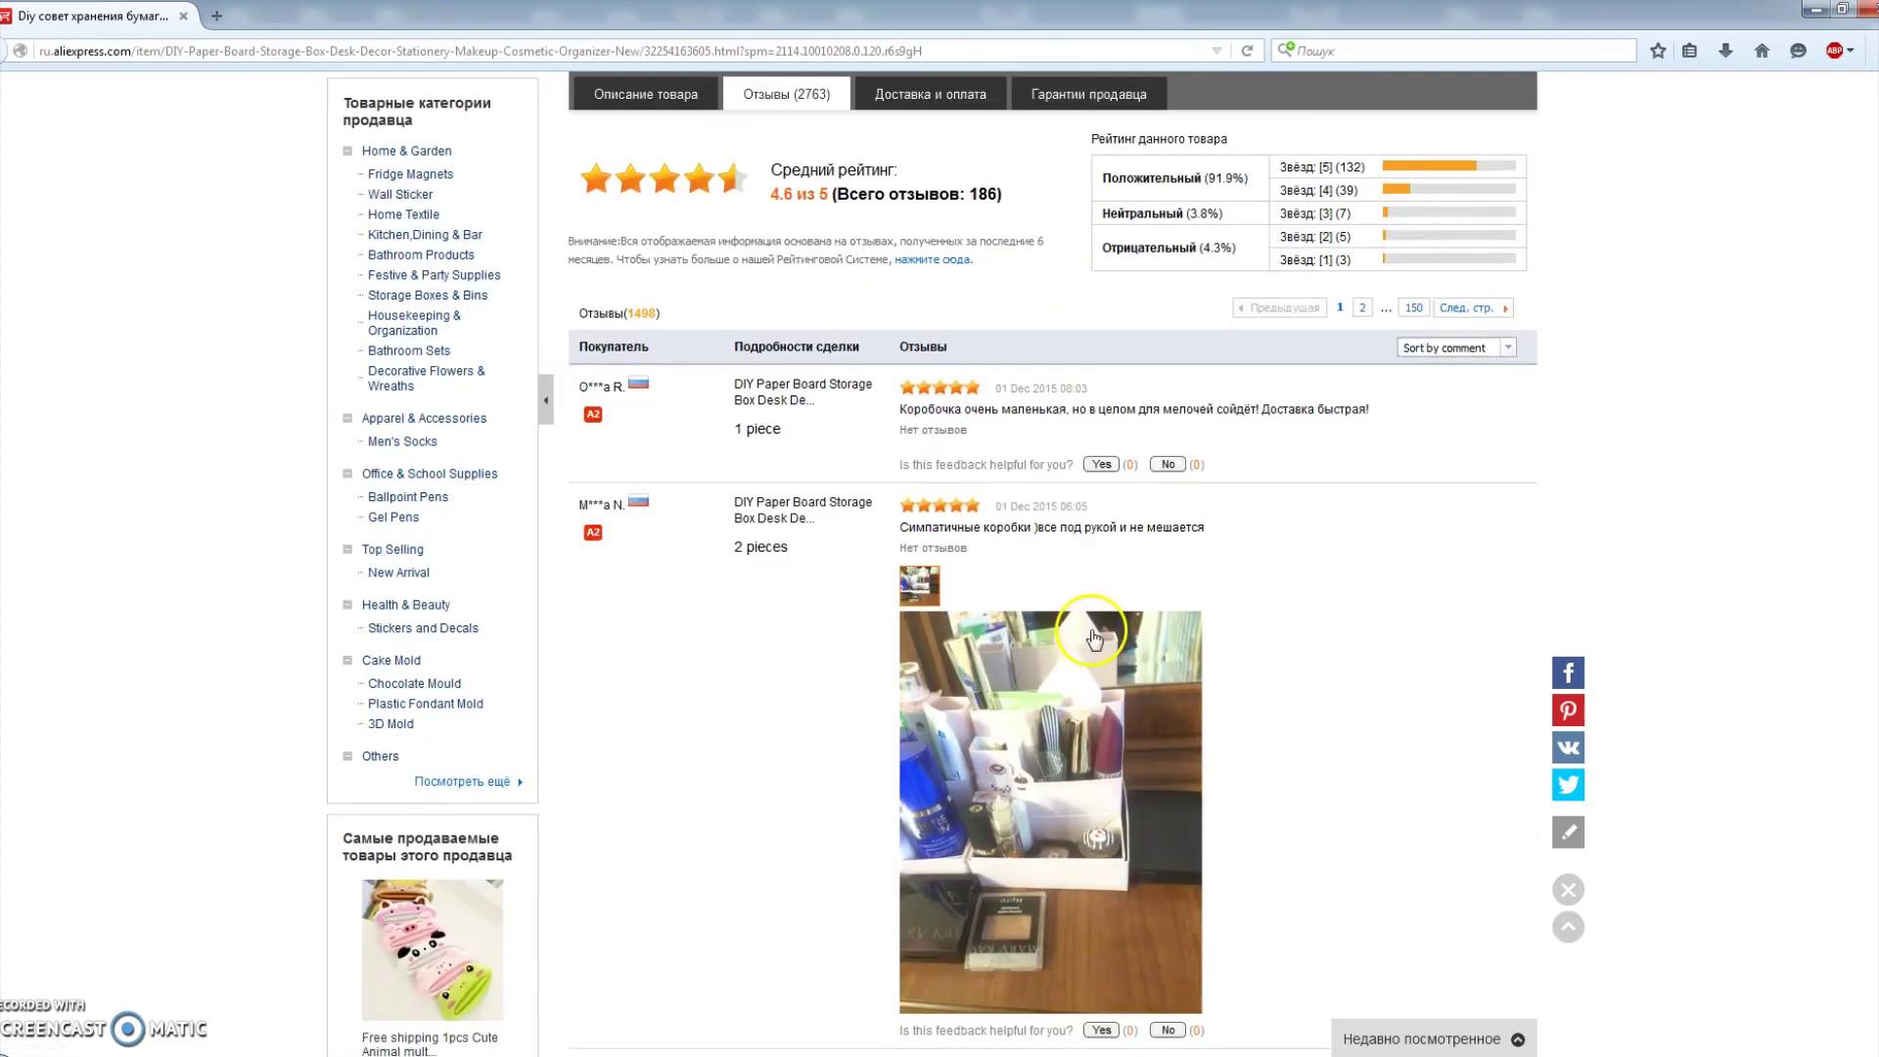
scroll(1241, 673, "down", 4)
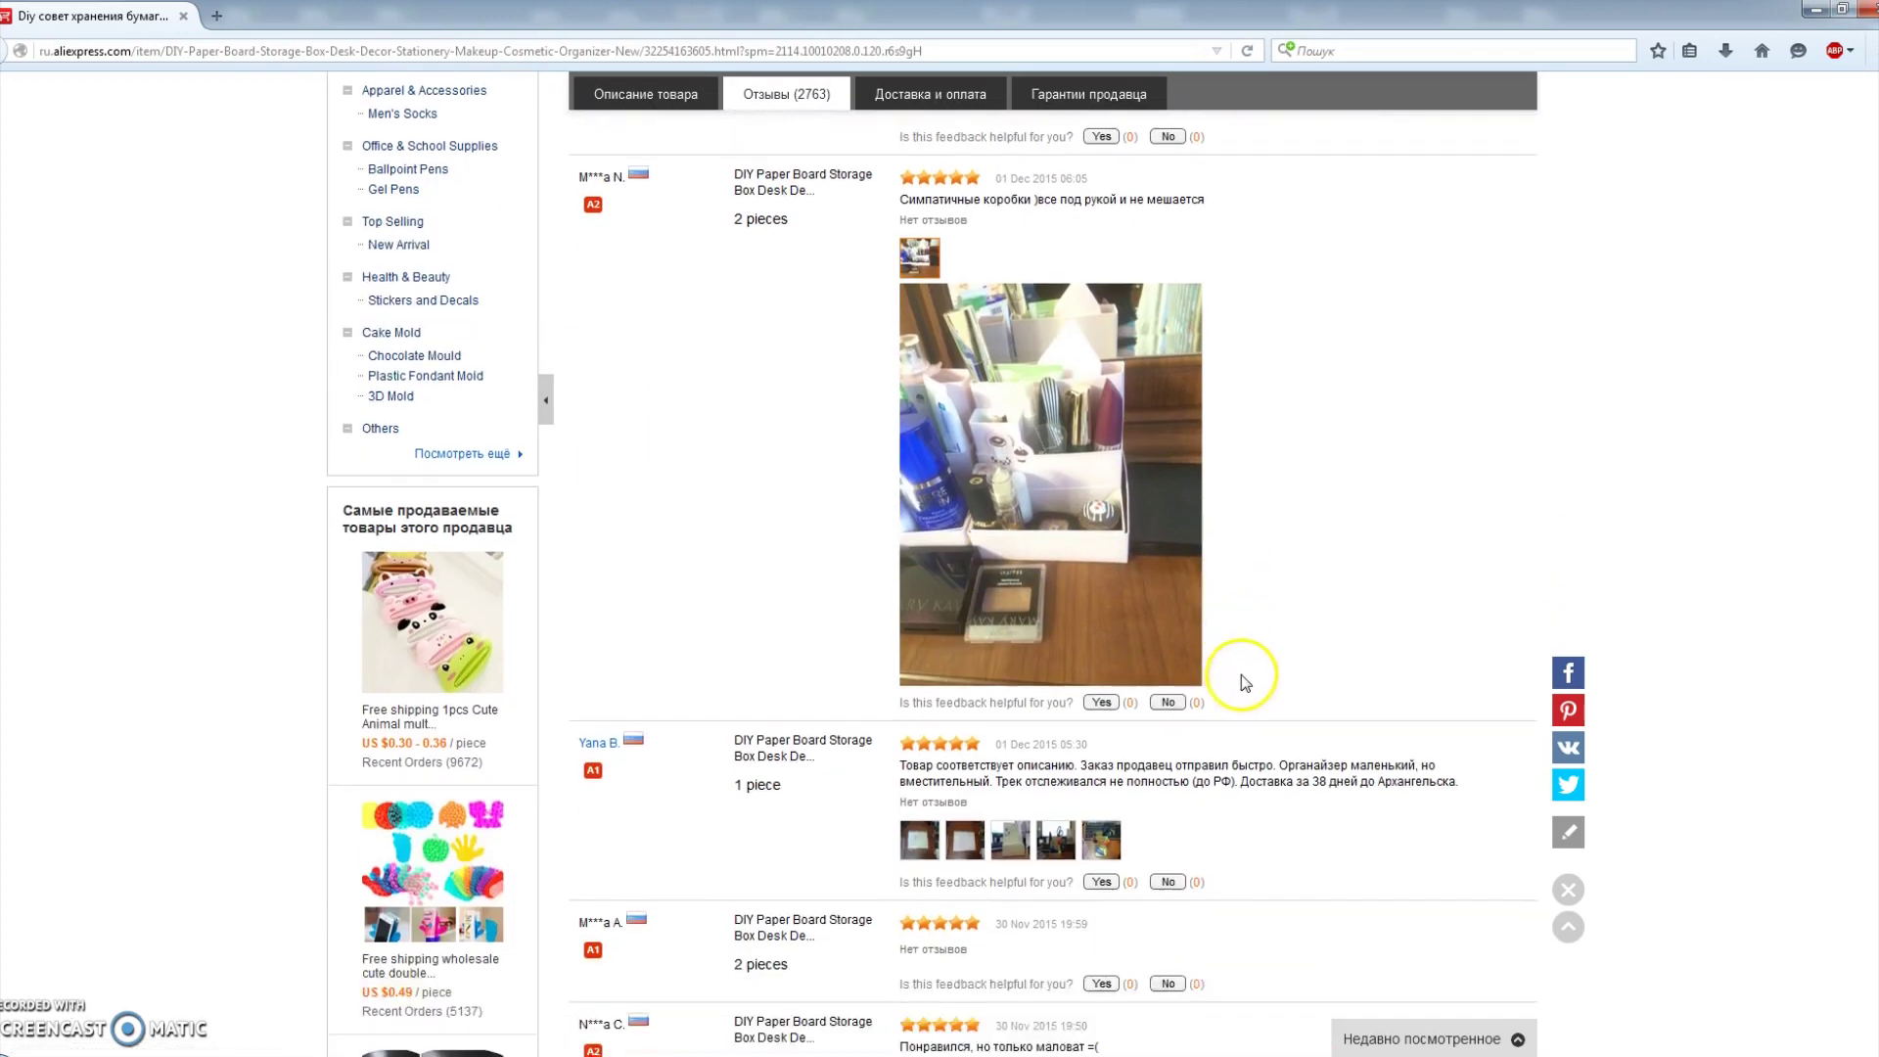
left_click(1170, 636)
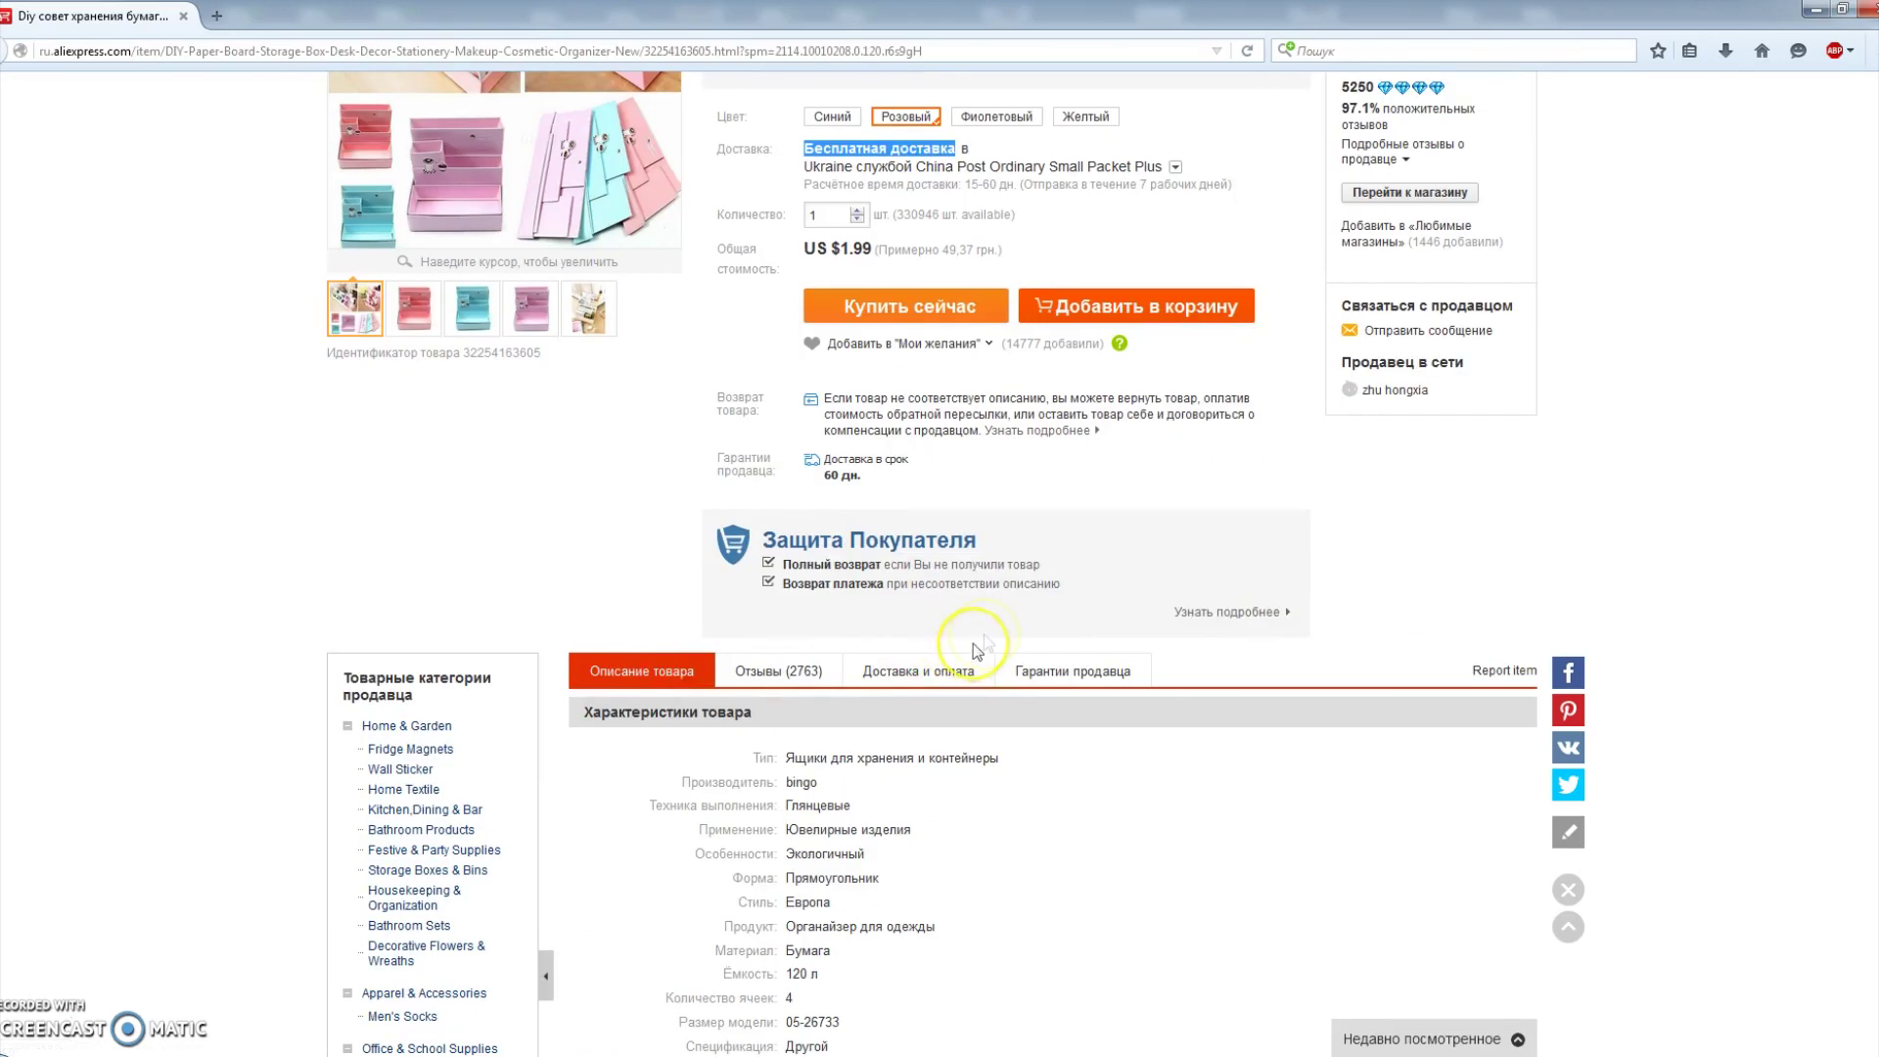
scroll(975, 651, "down", 20)
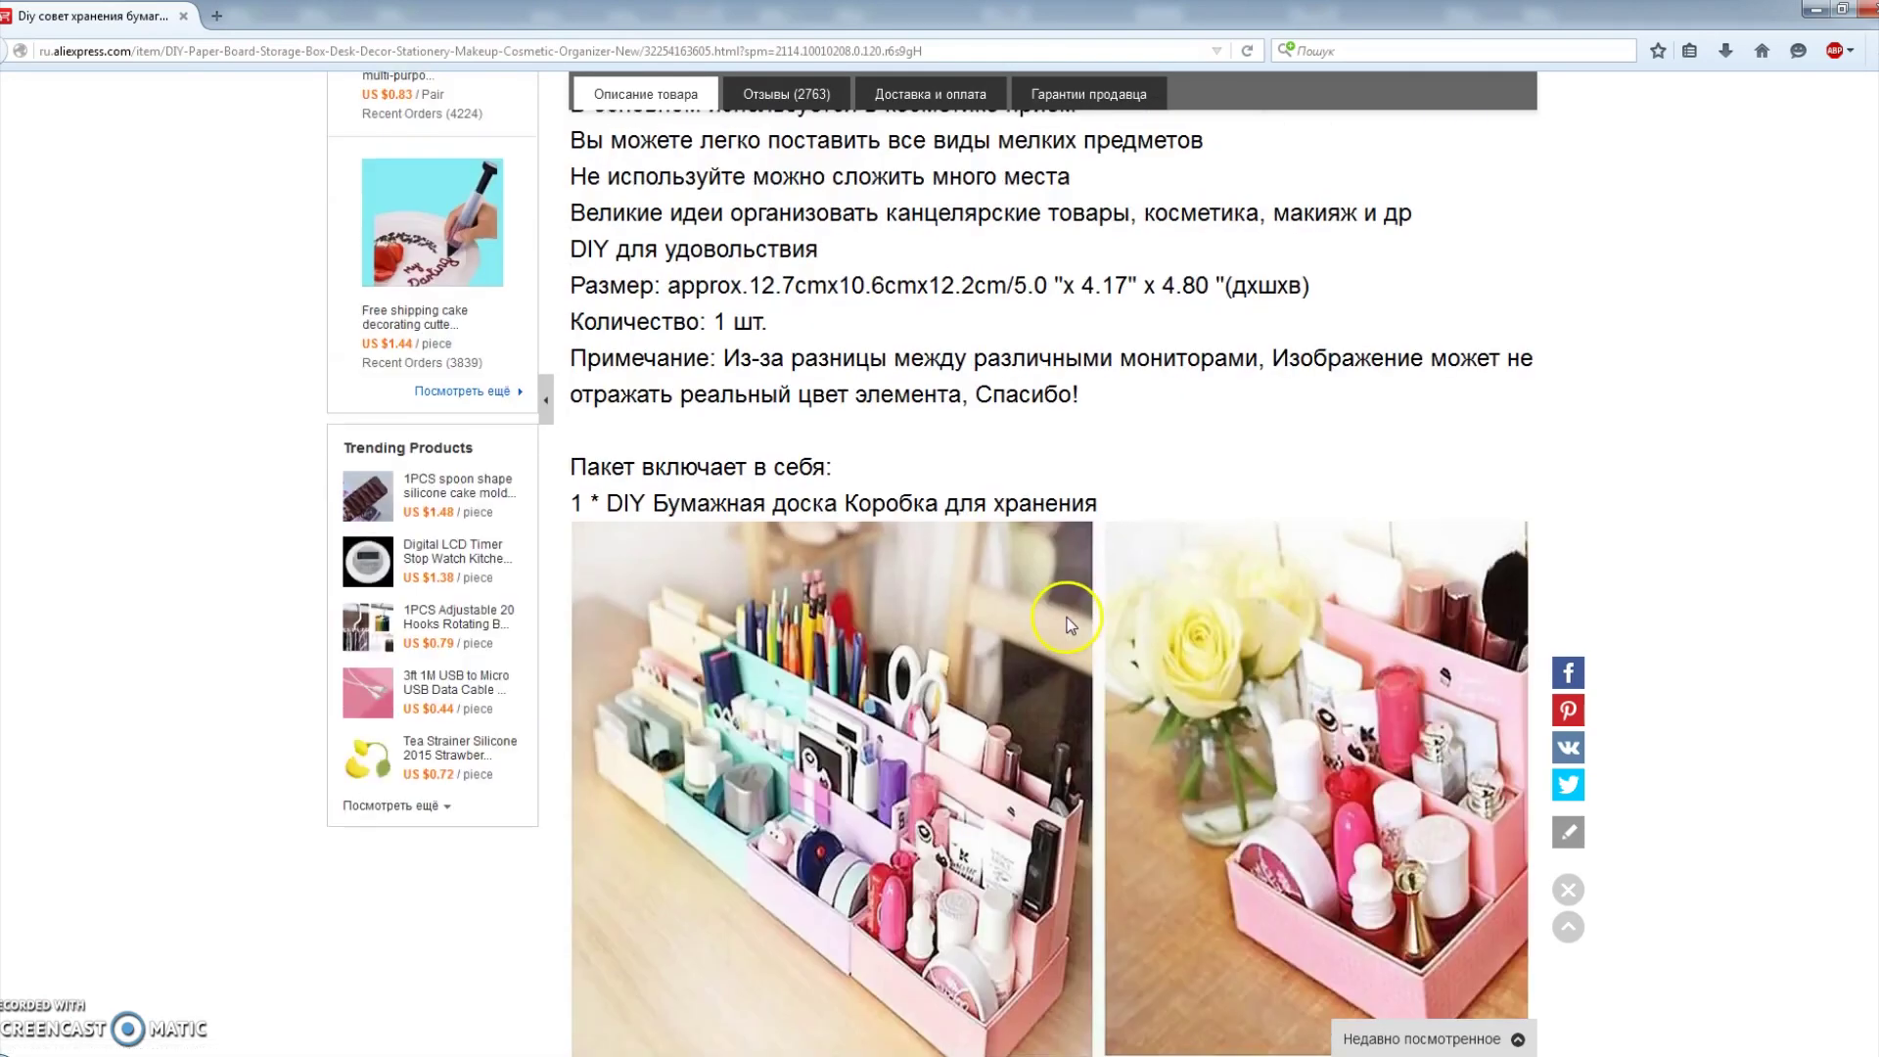
scroll(1070, 624, "up", 4)
left_click_drag(750, 515, 1336, 519)
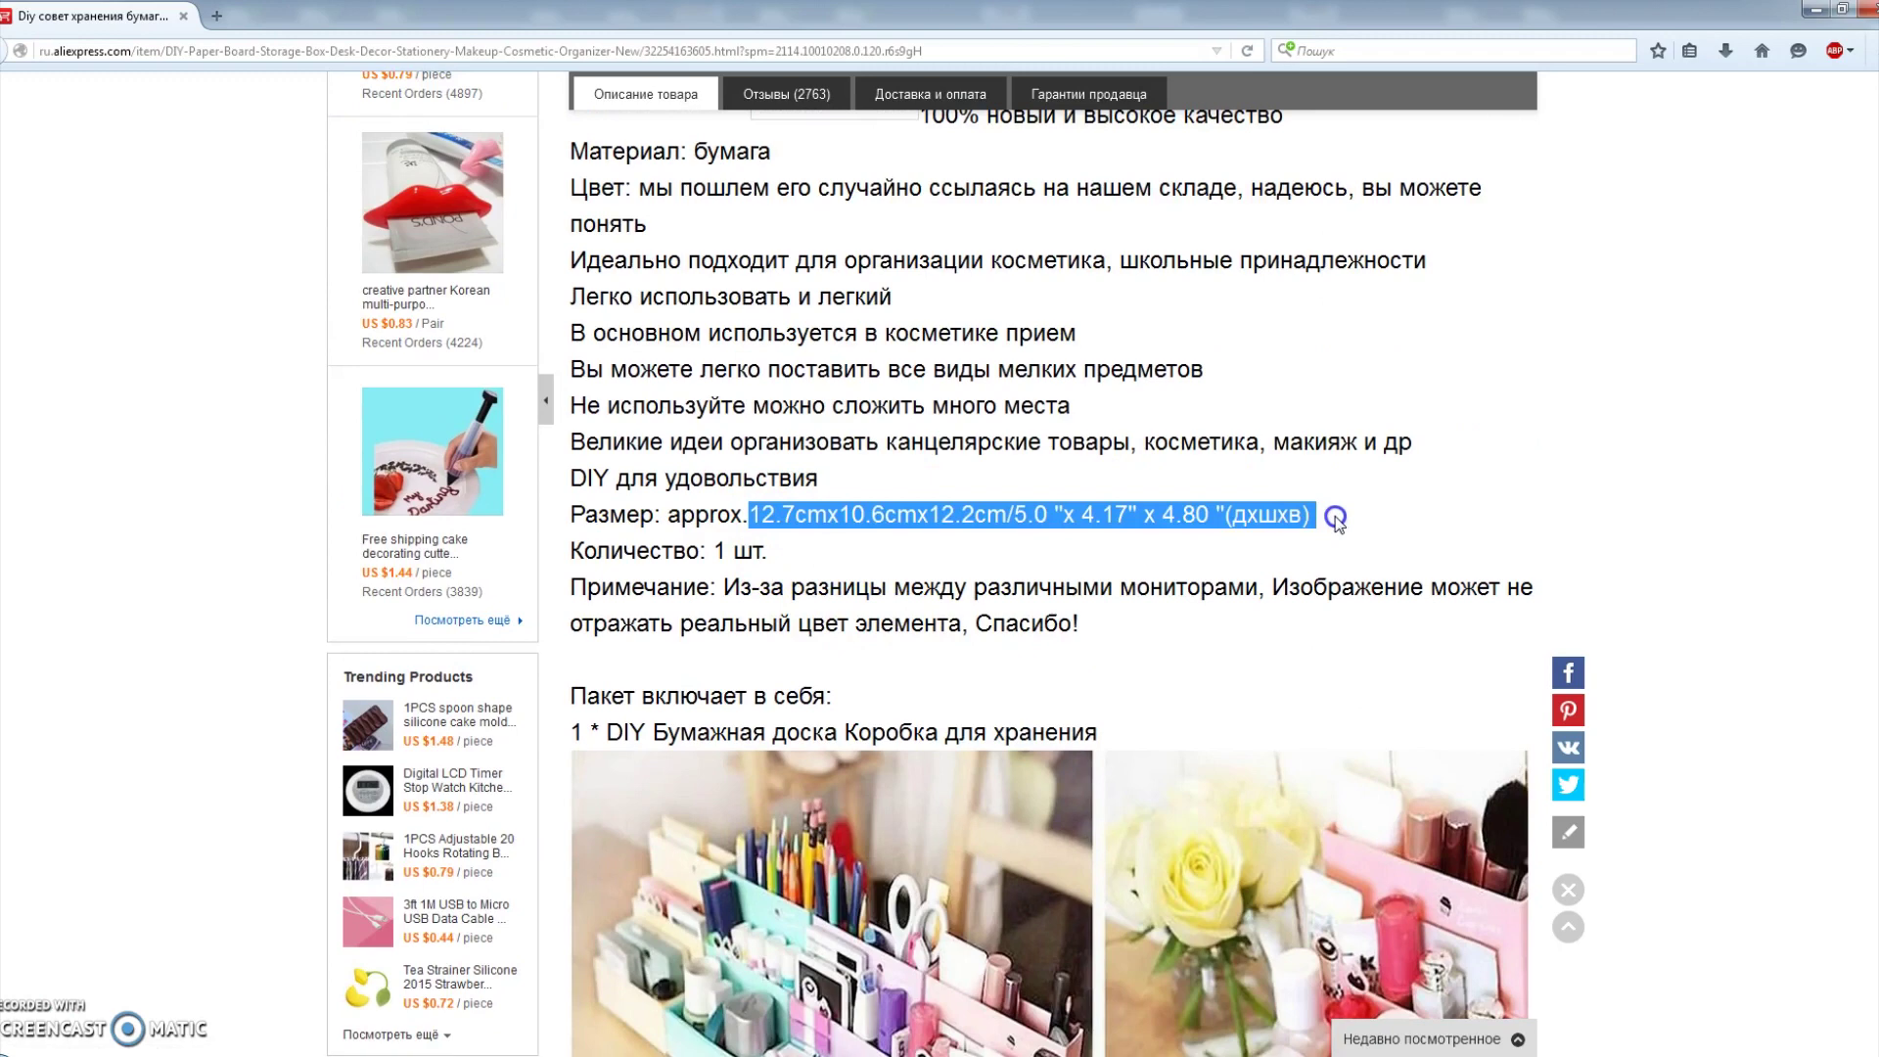
scroll(942, 537, "down", 6)
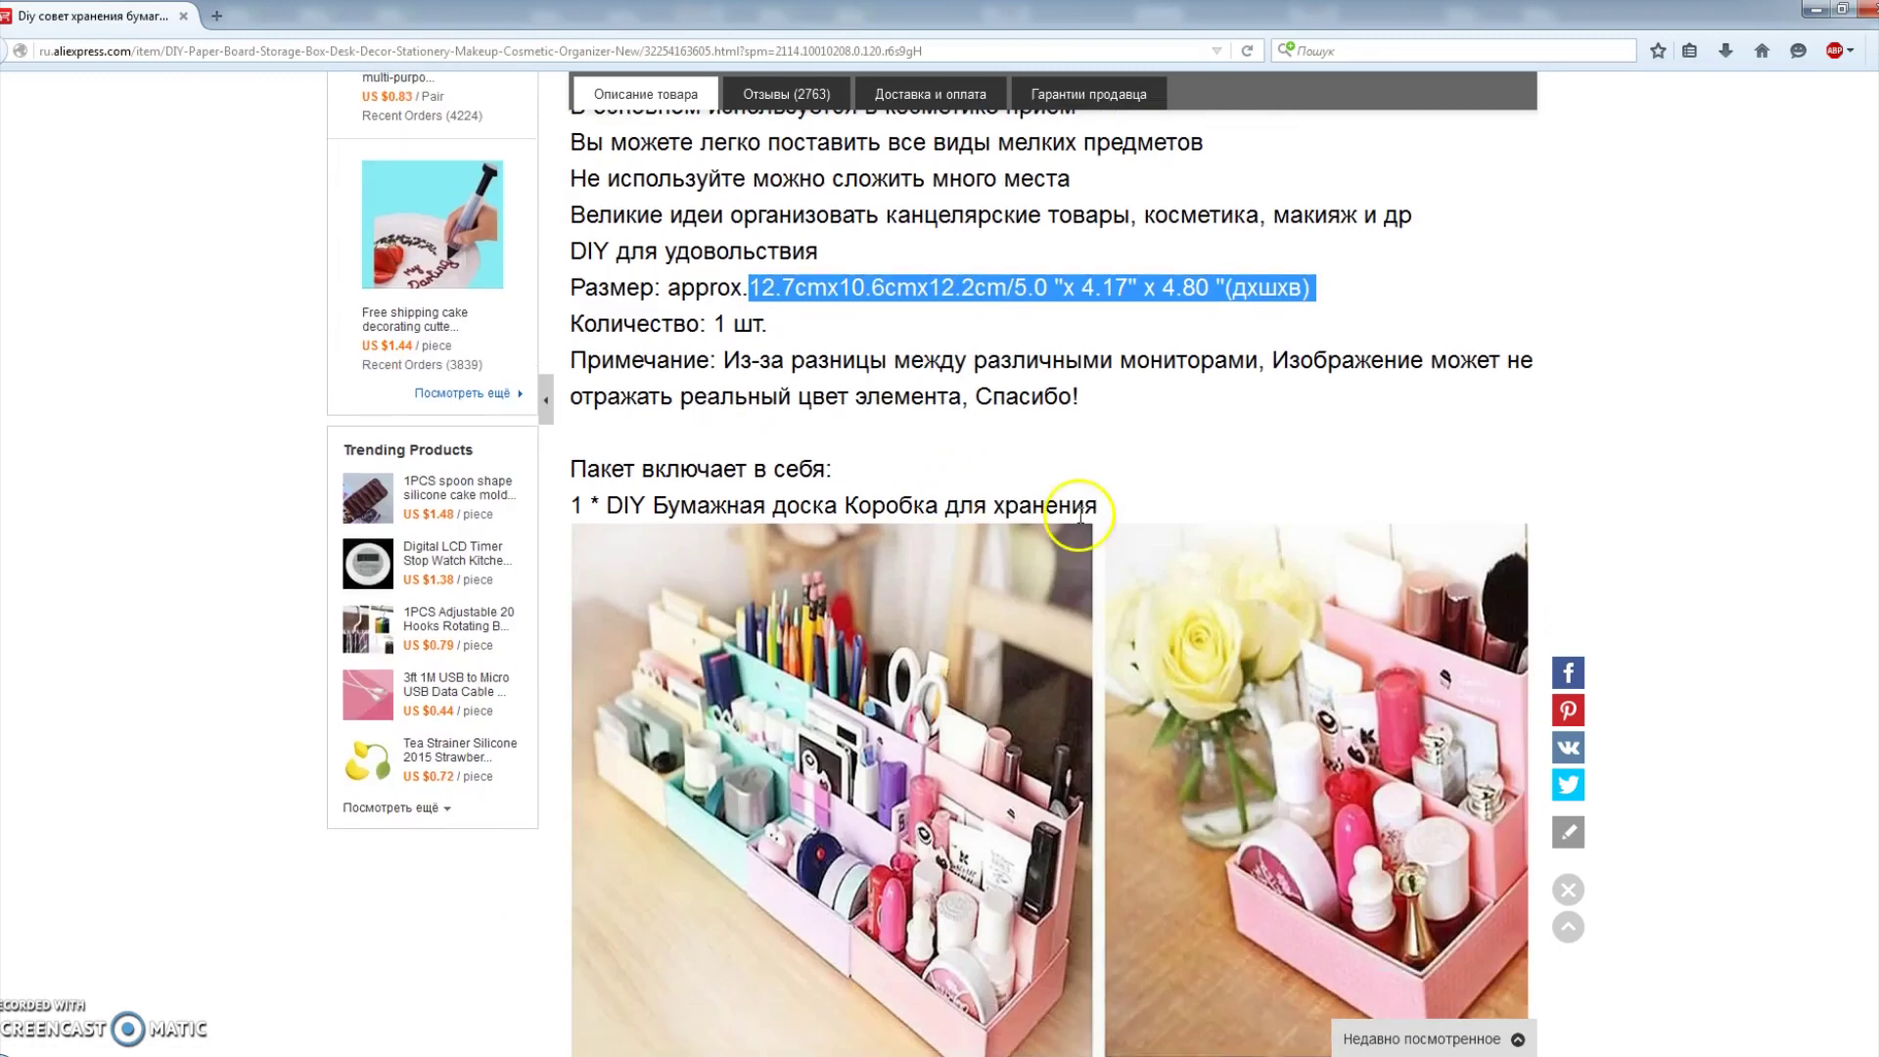
scroll(1080, 516, "up", 20)
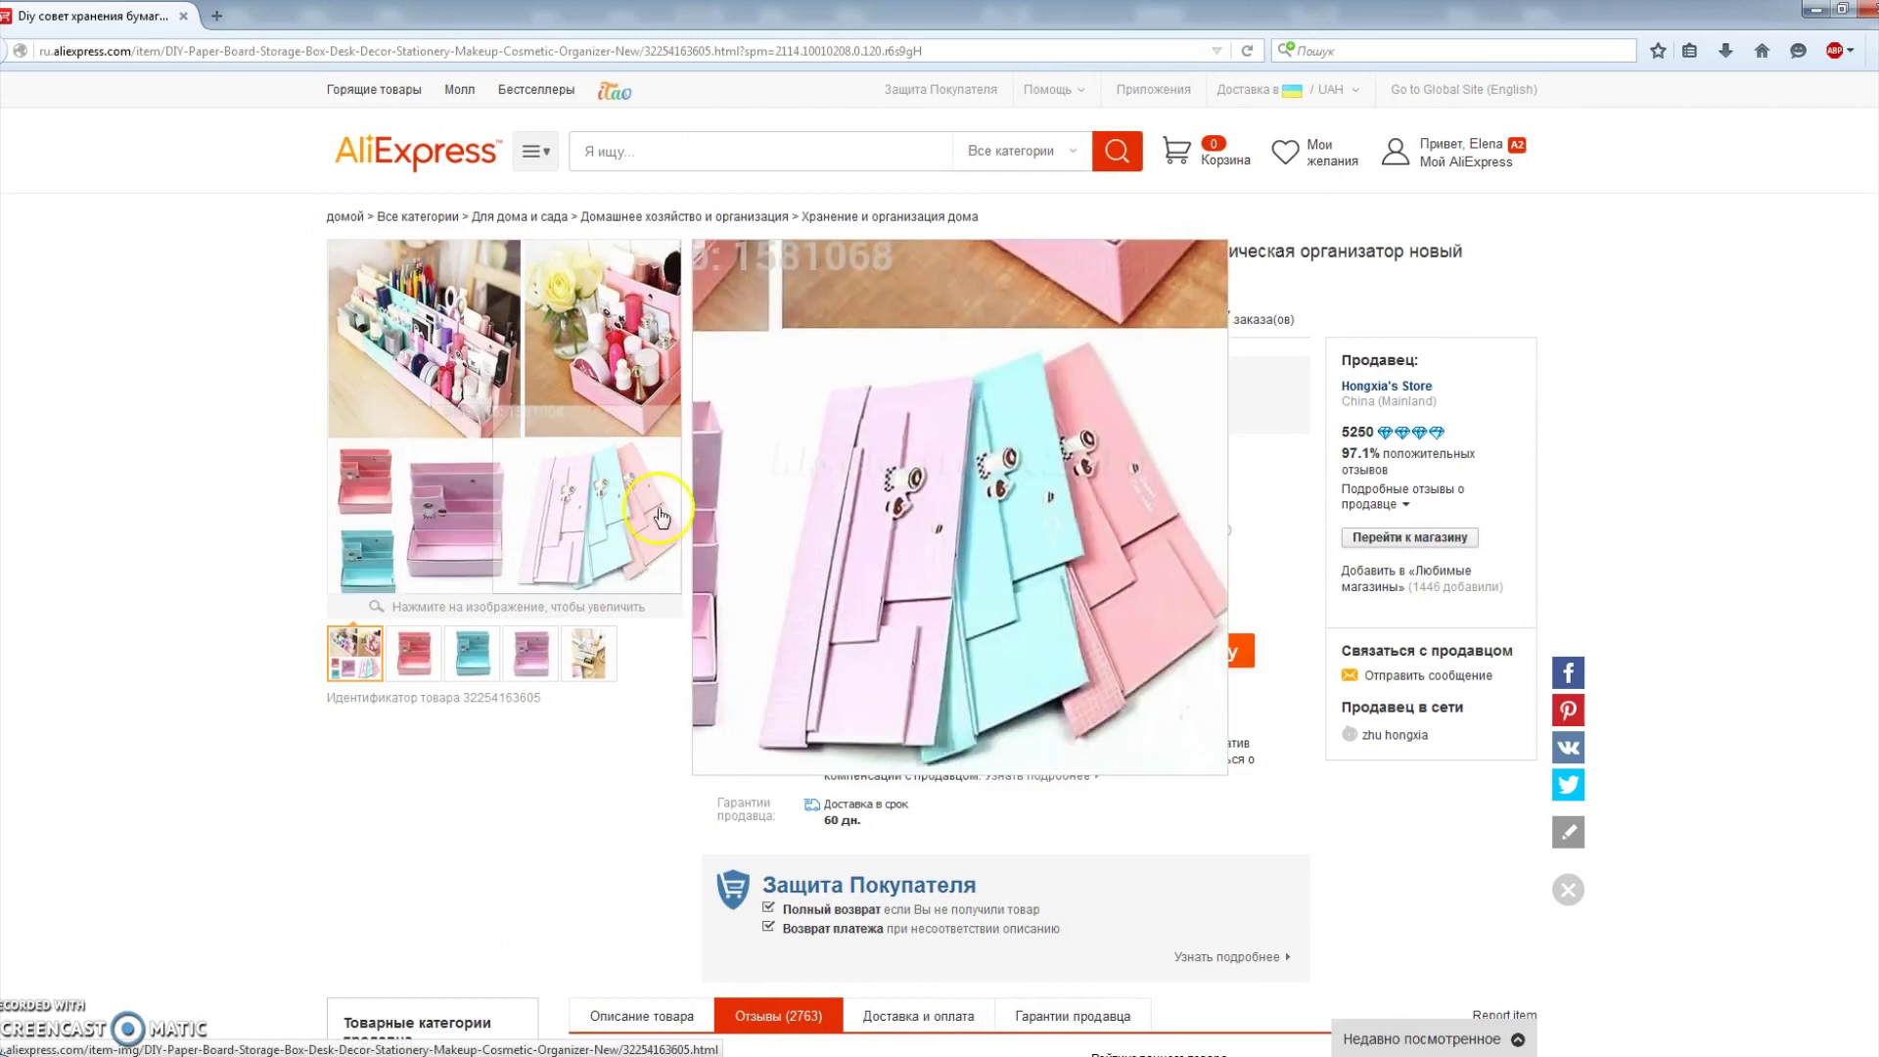
Choose the pink (Розовый) colour, quantity 1, and proceed to checkout with Купить сейчас
left_click(917, 464)
left_click(833, 563)
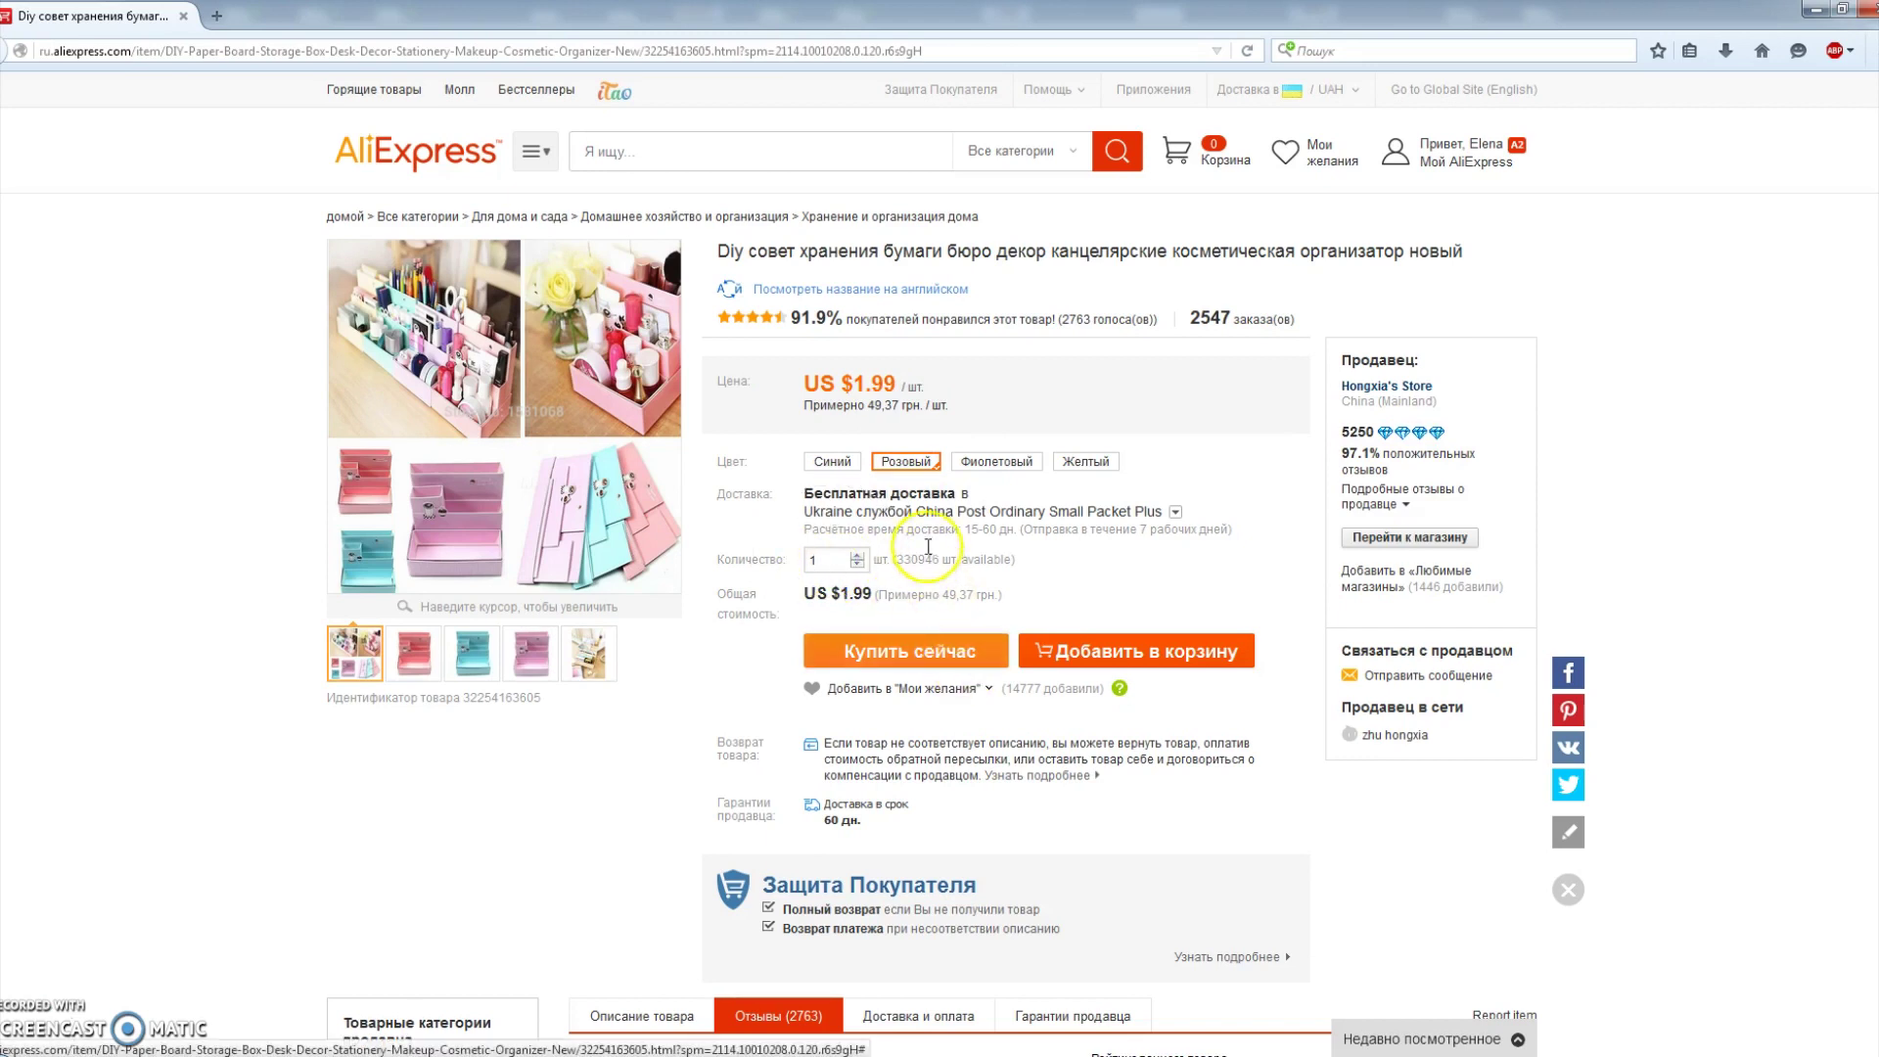
left_click_drag(801, 494, 960, 494)
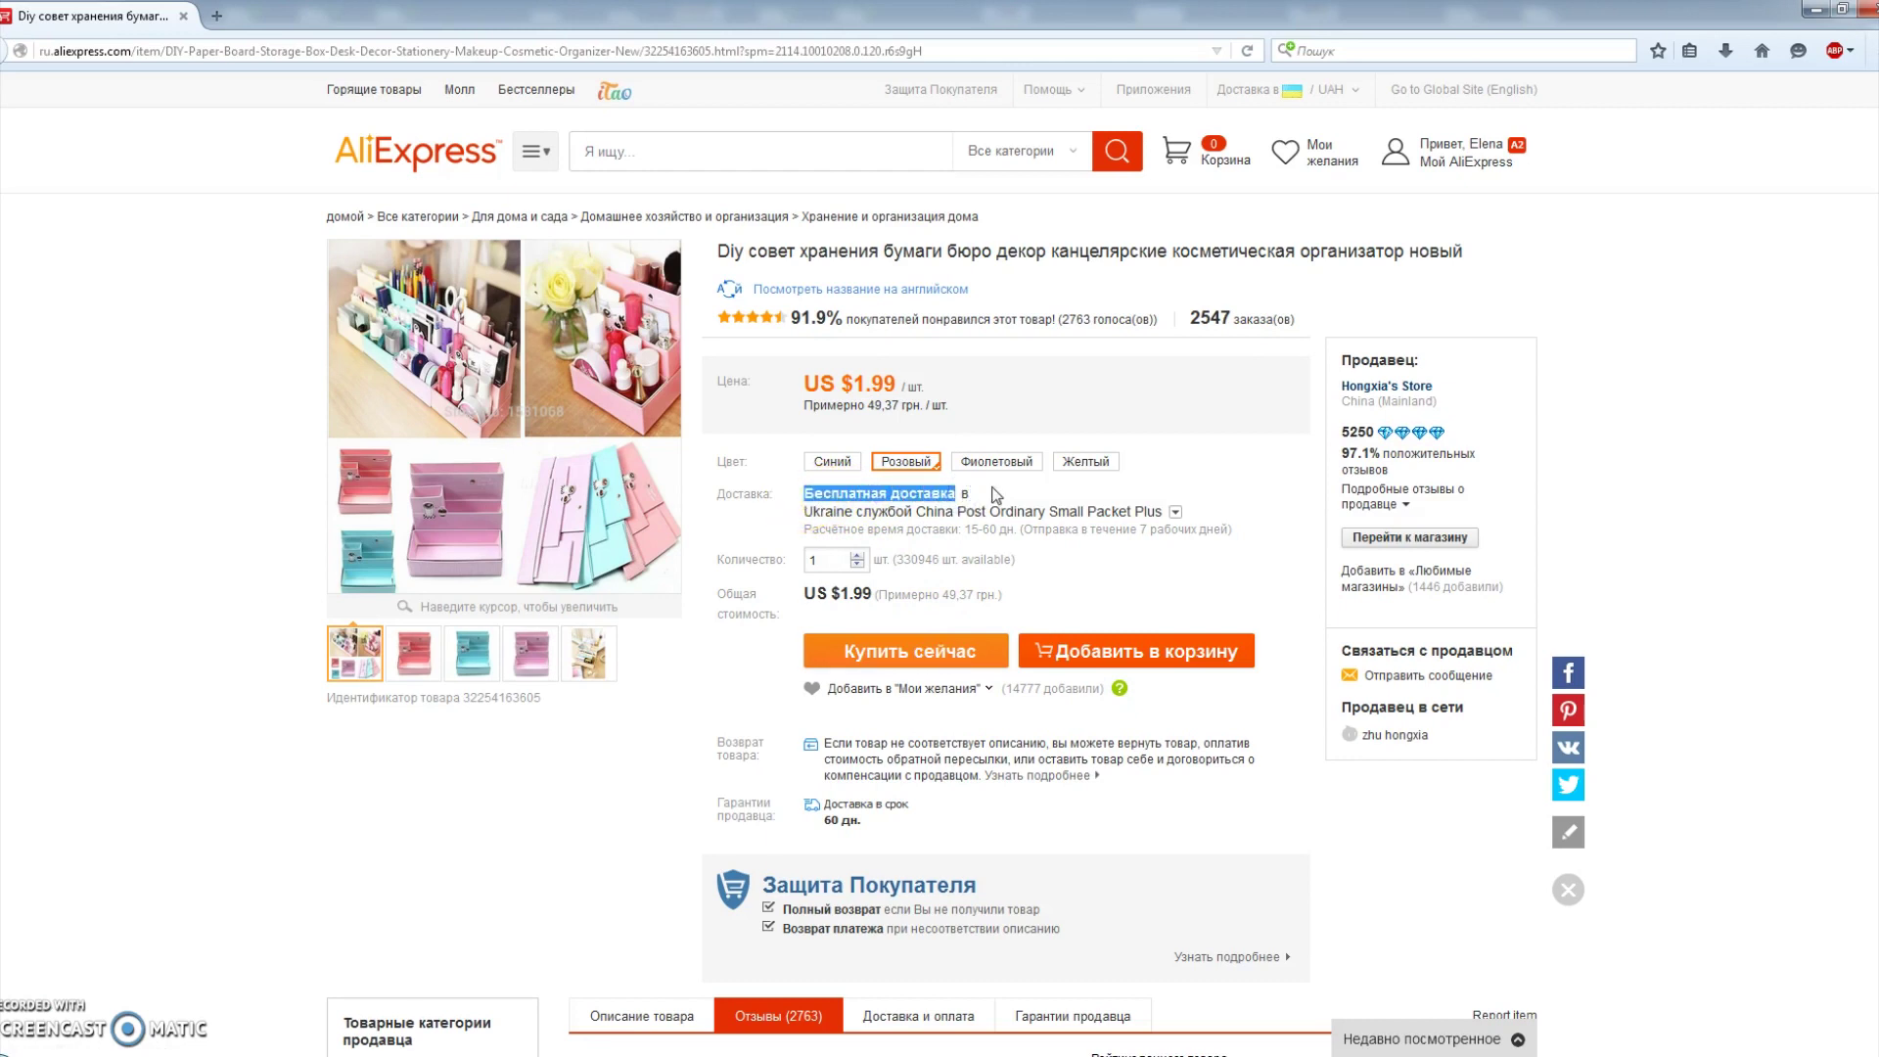
left_click(1135, 519)
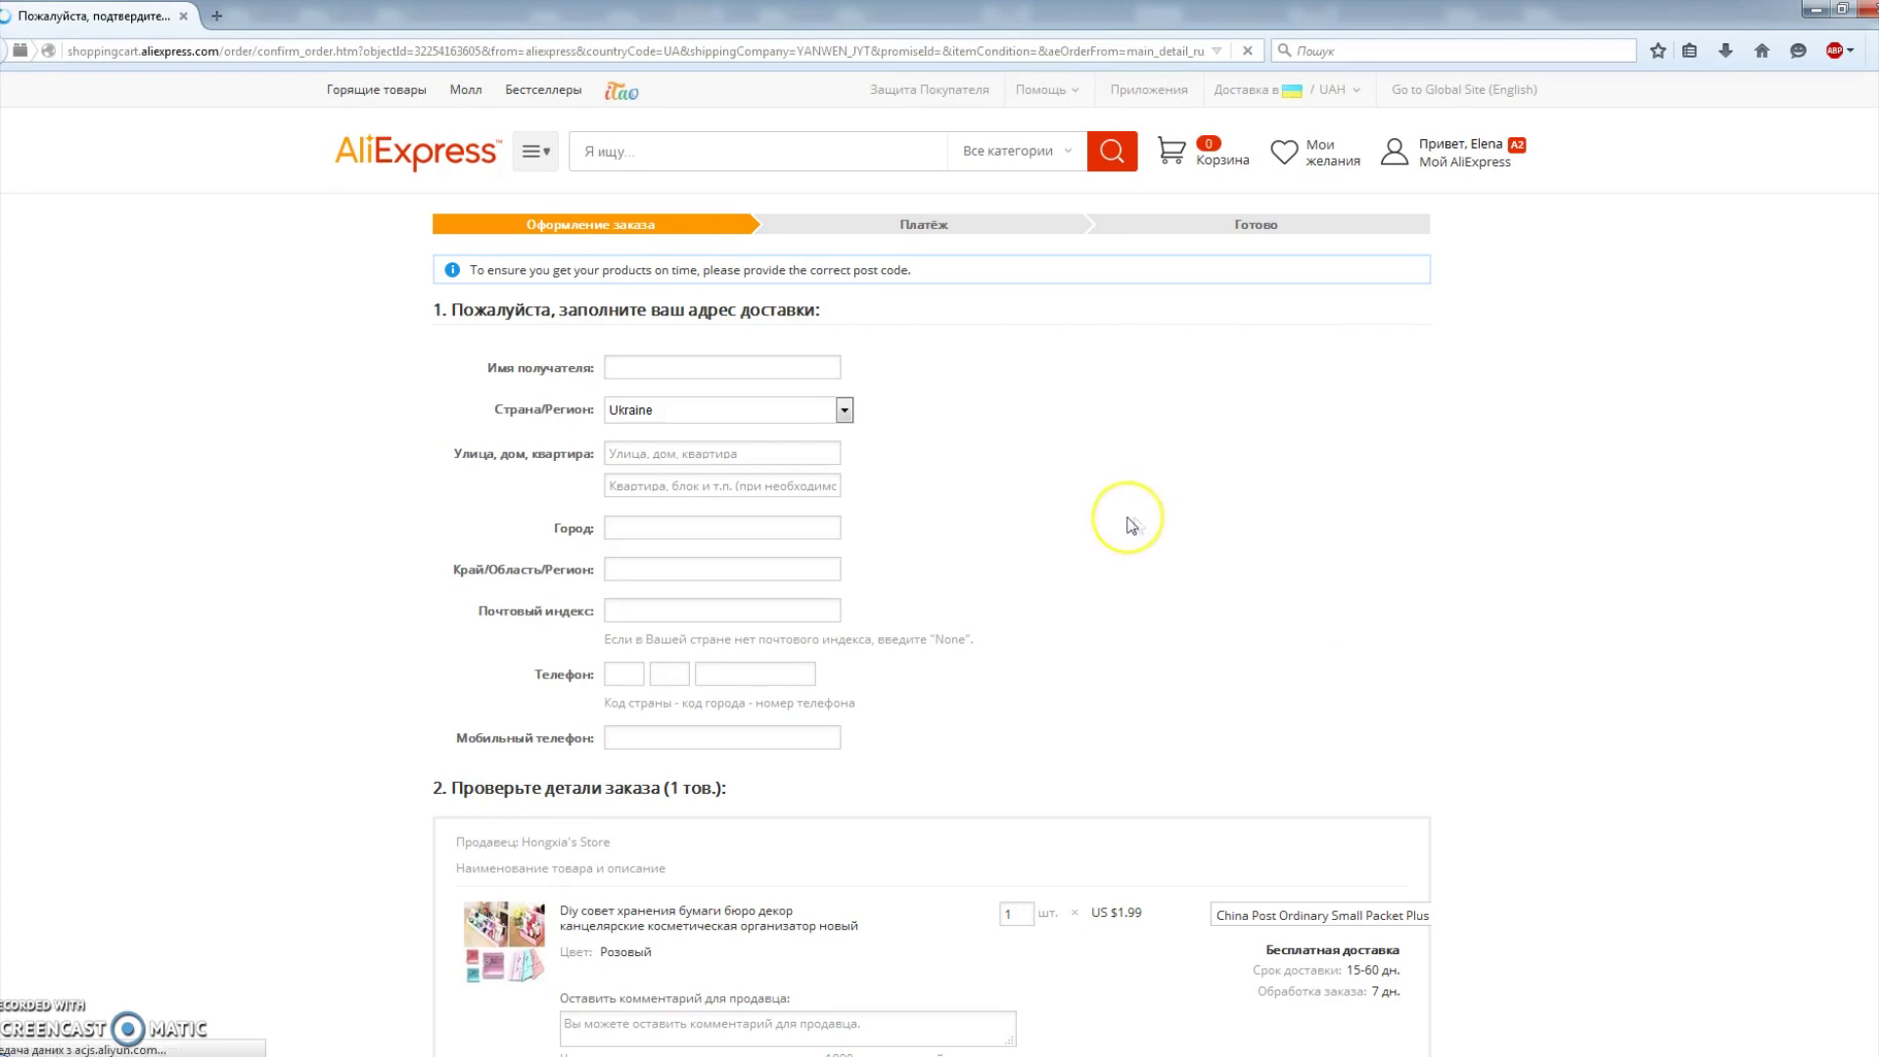
Fill in the recipient name and delivery address, reaching the US $1.99 total with free China Post shipping
scroll(1135, 526, "down", 5)
scroll(1125, 529, "up", 5)
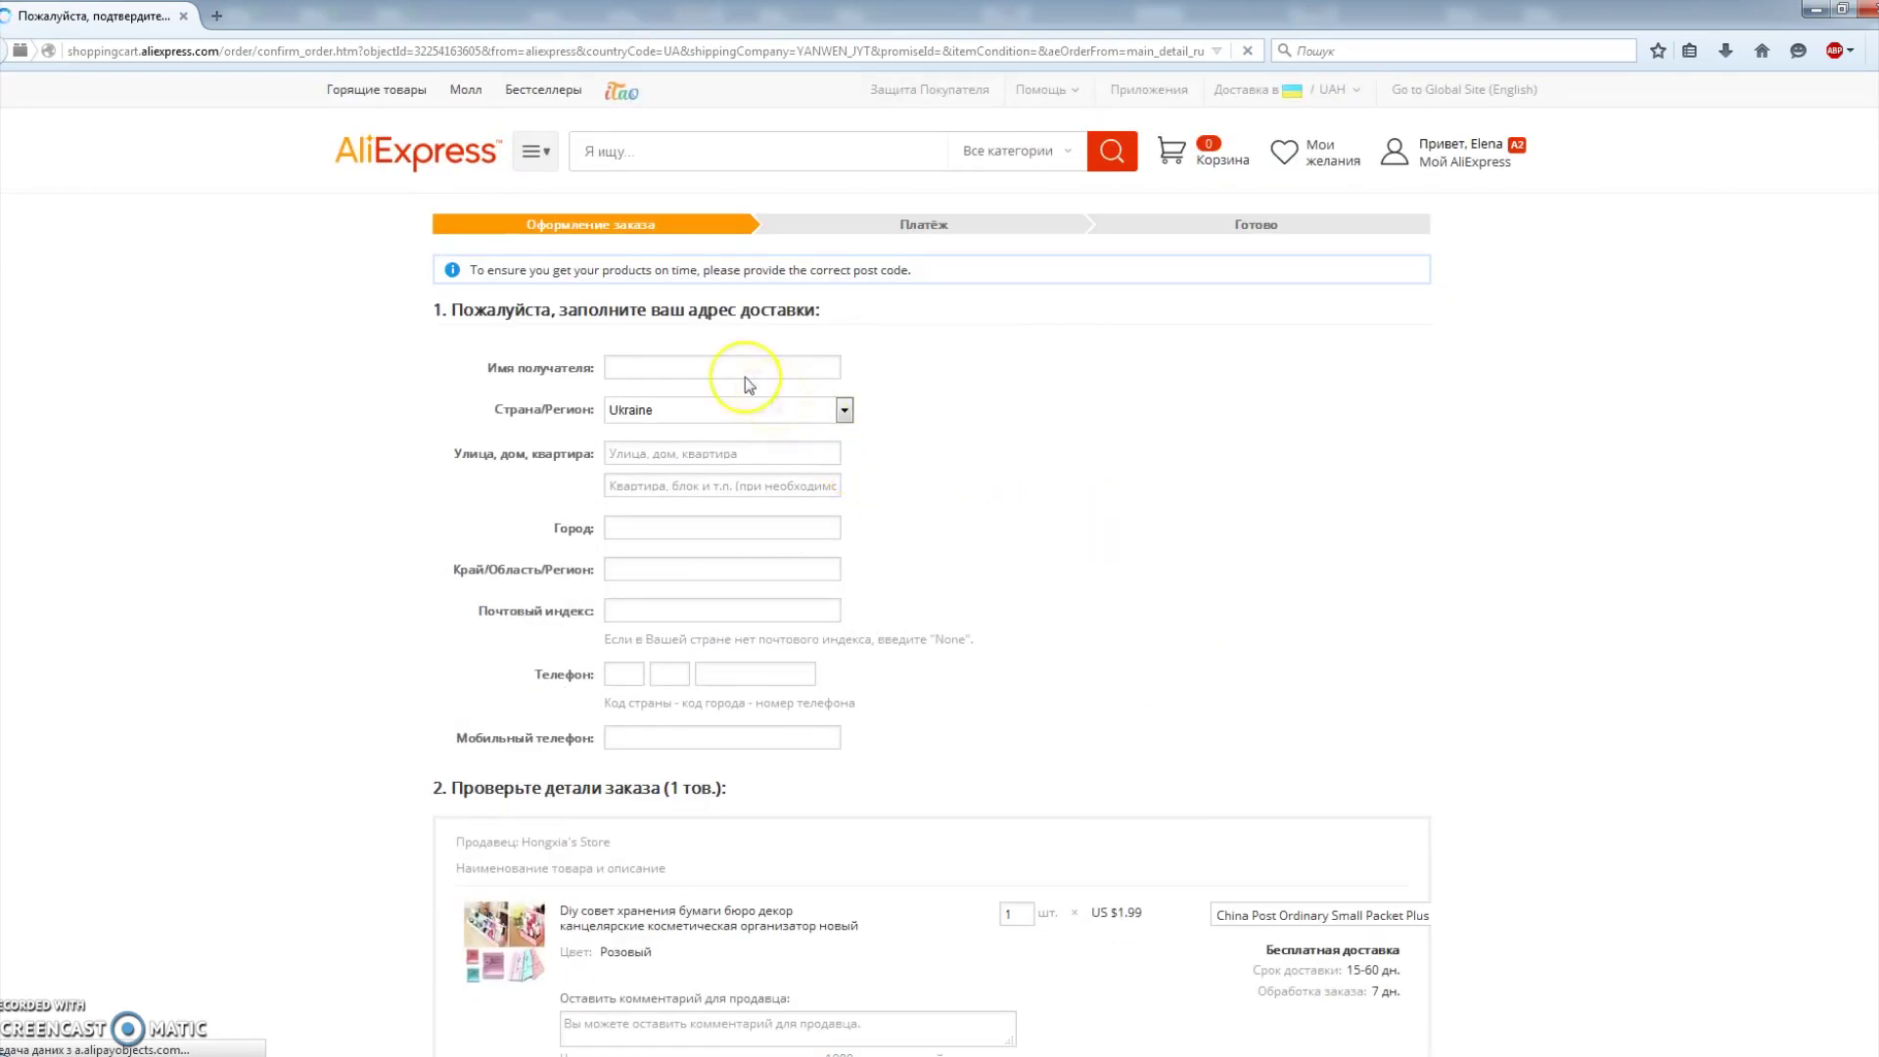
left_click(733, 369)
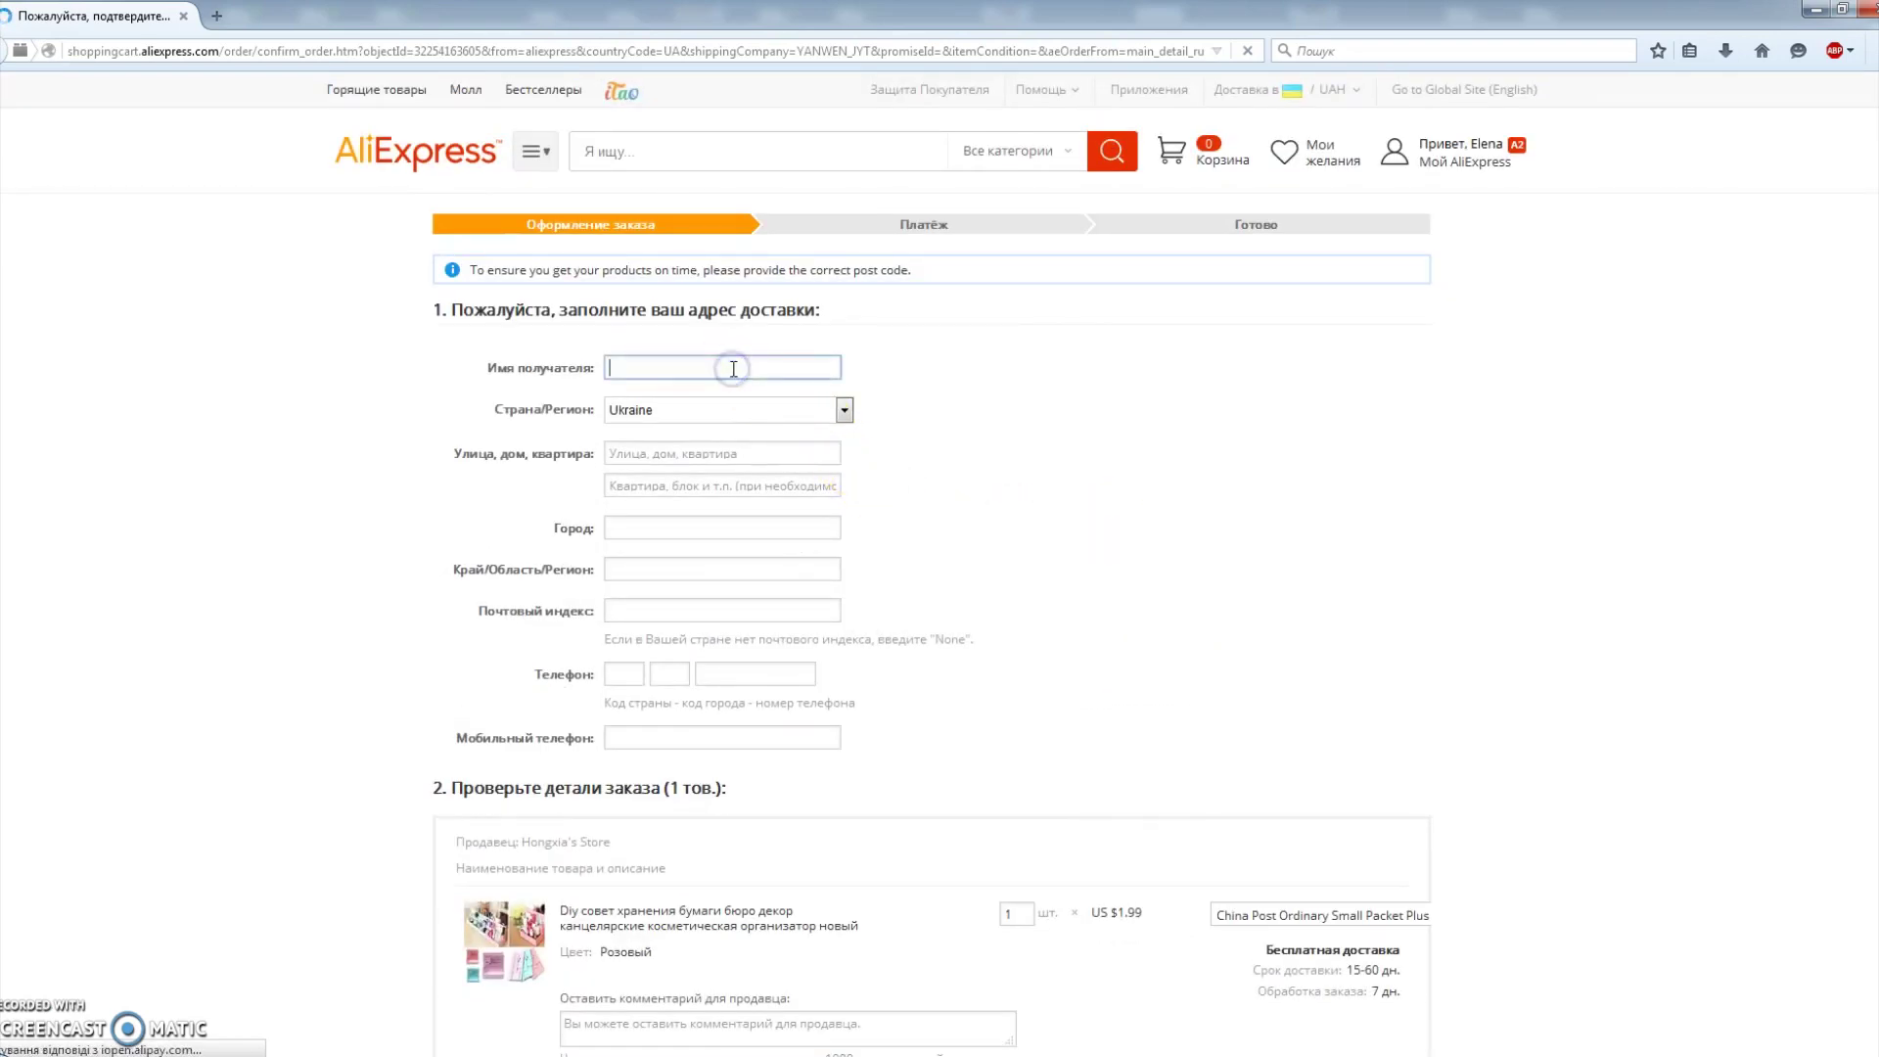
left_click(1138, 519)
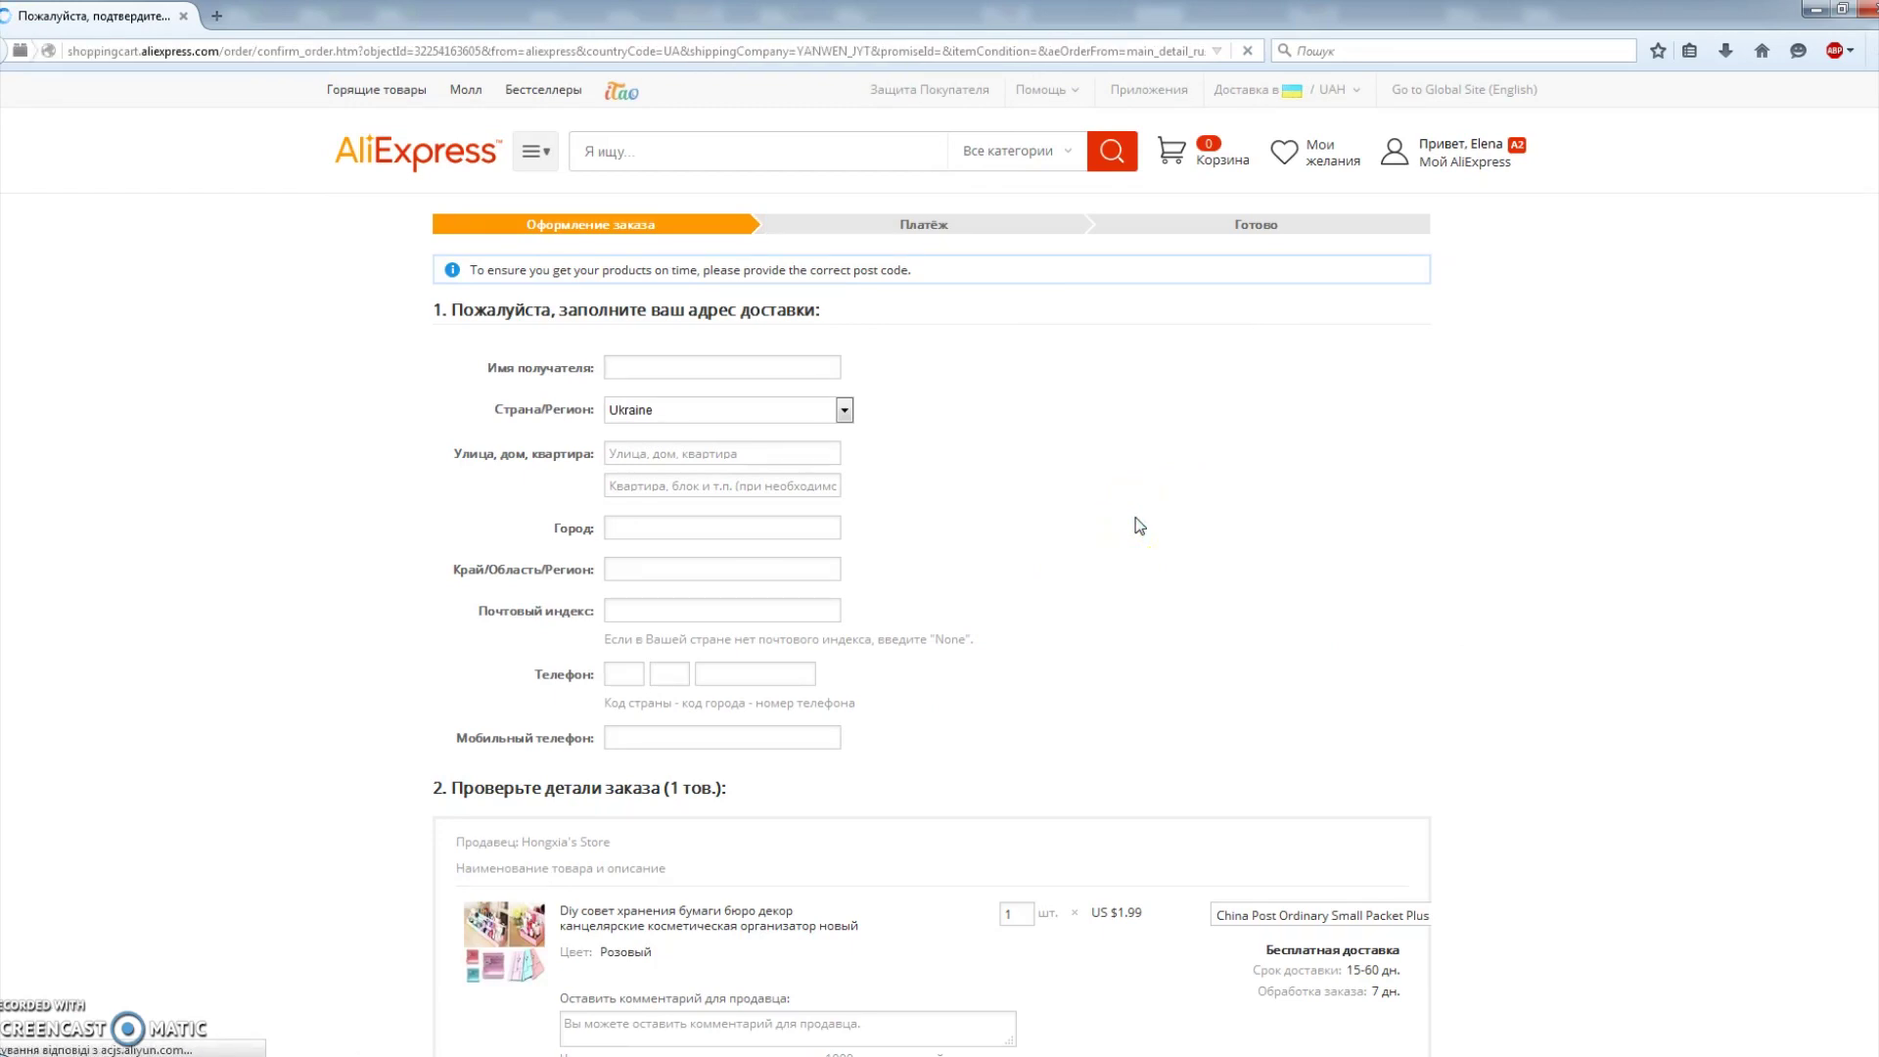
left_click(1125, 521)
scroll(1126, 526, "down", 5)
scroll(1126, 524, "up", 5)
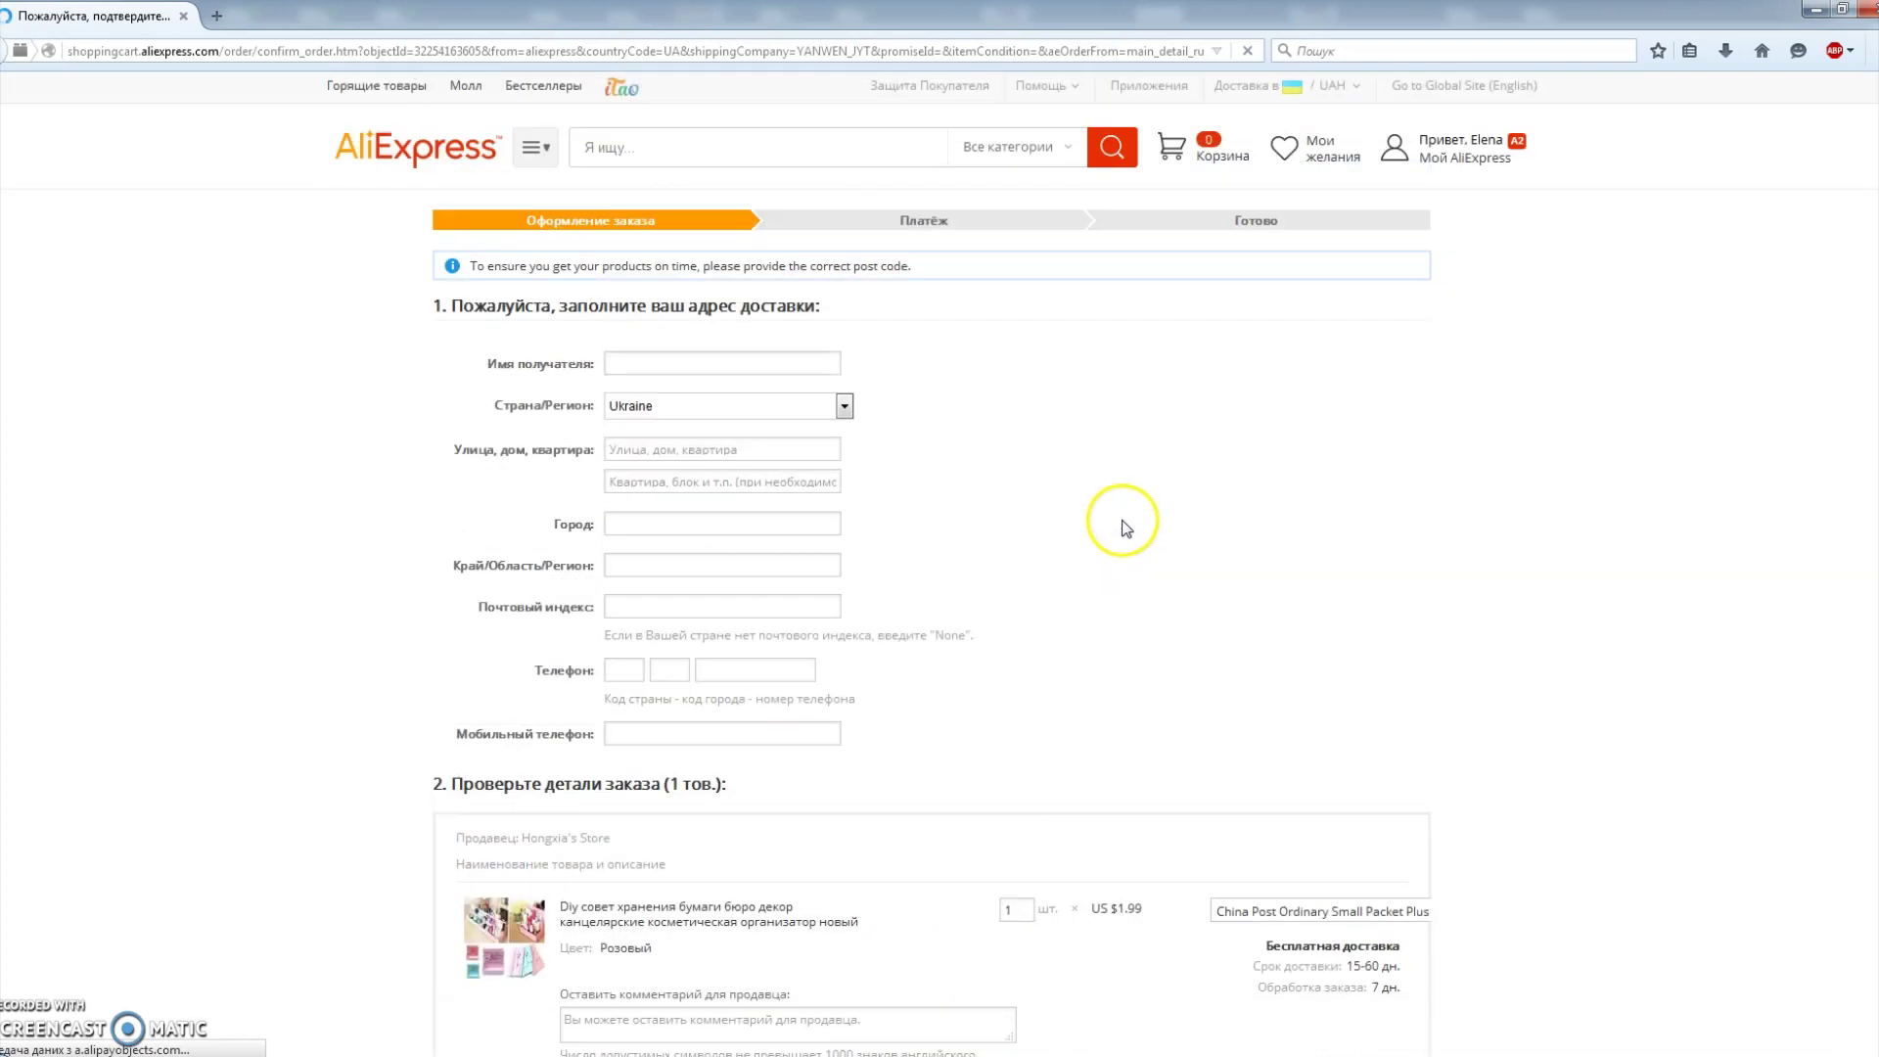
left_click(732, 368)
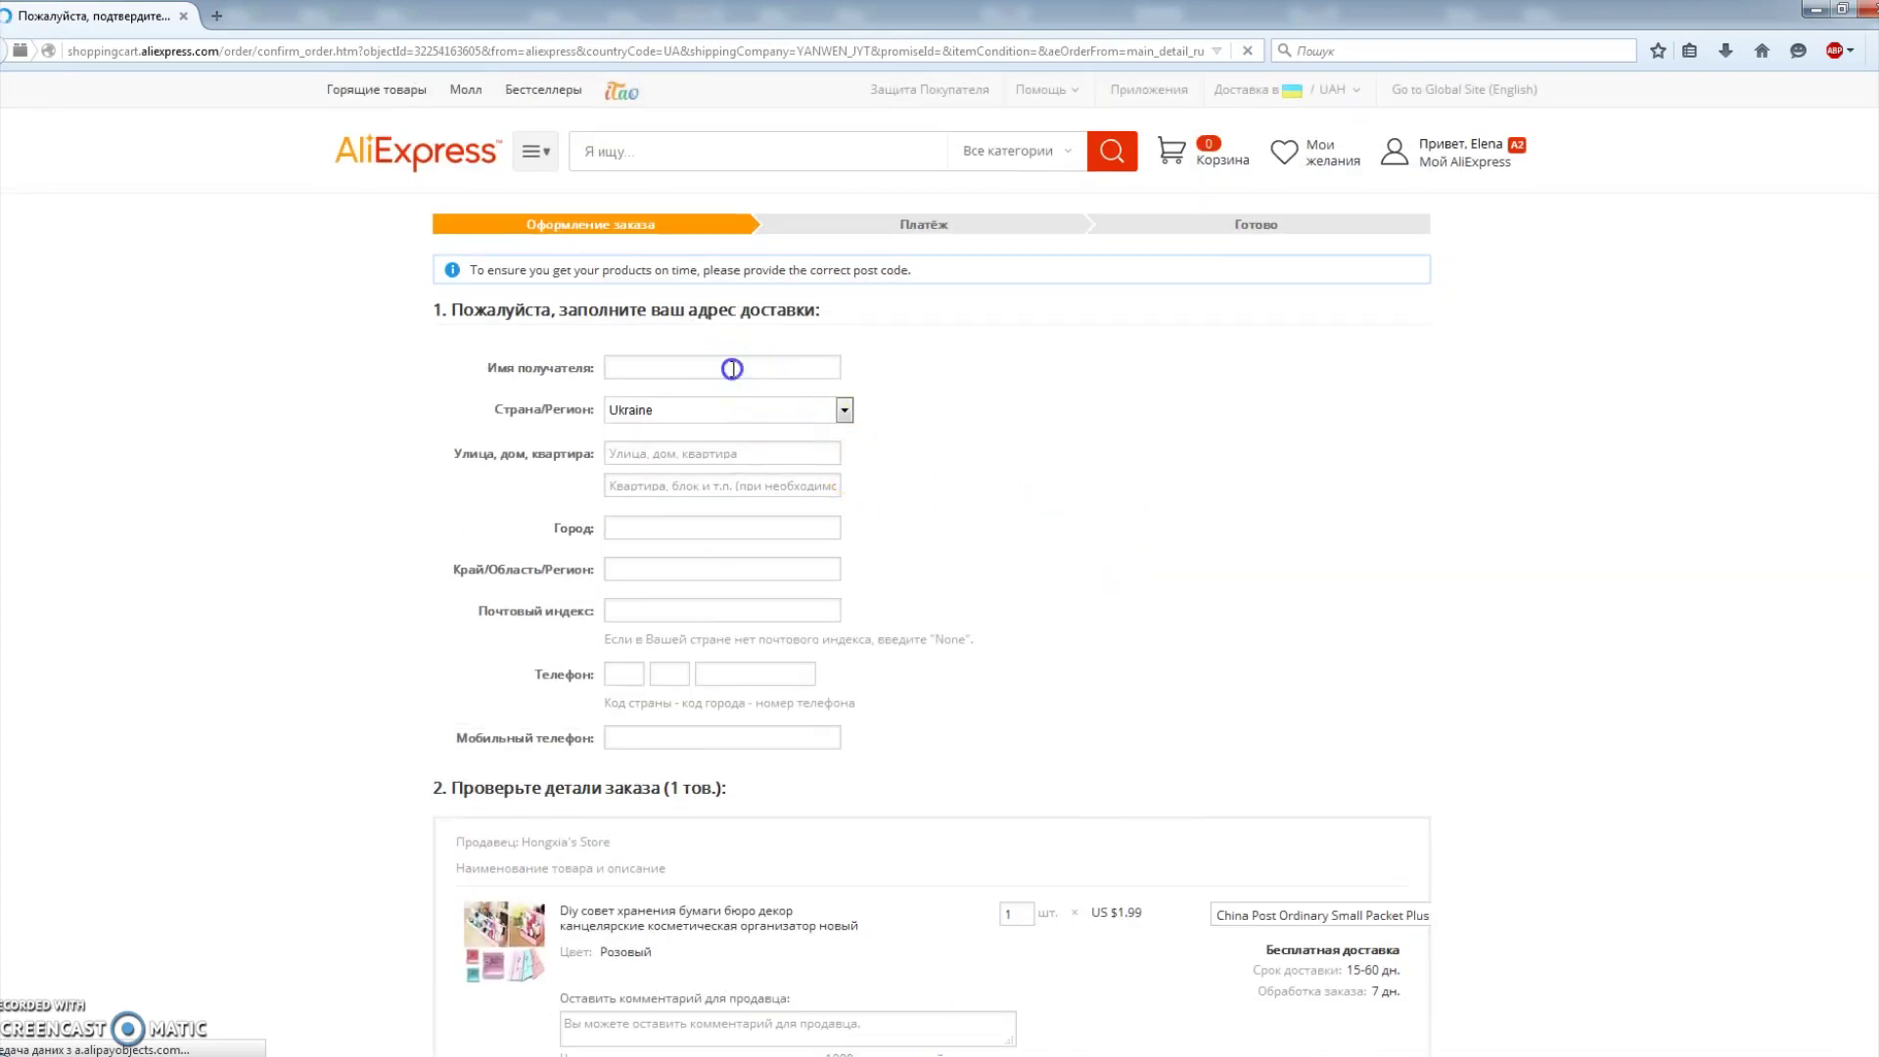
left_click(1135, 520)
left_click(1125, 521)
scroll(1125, 521, "down", 5)
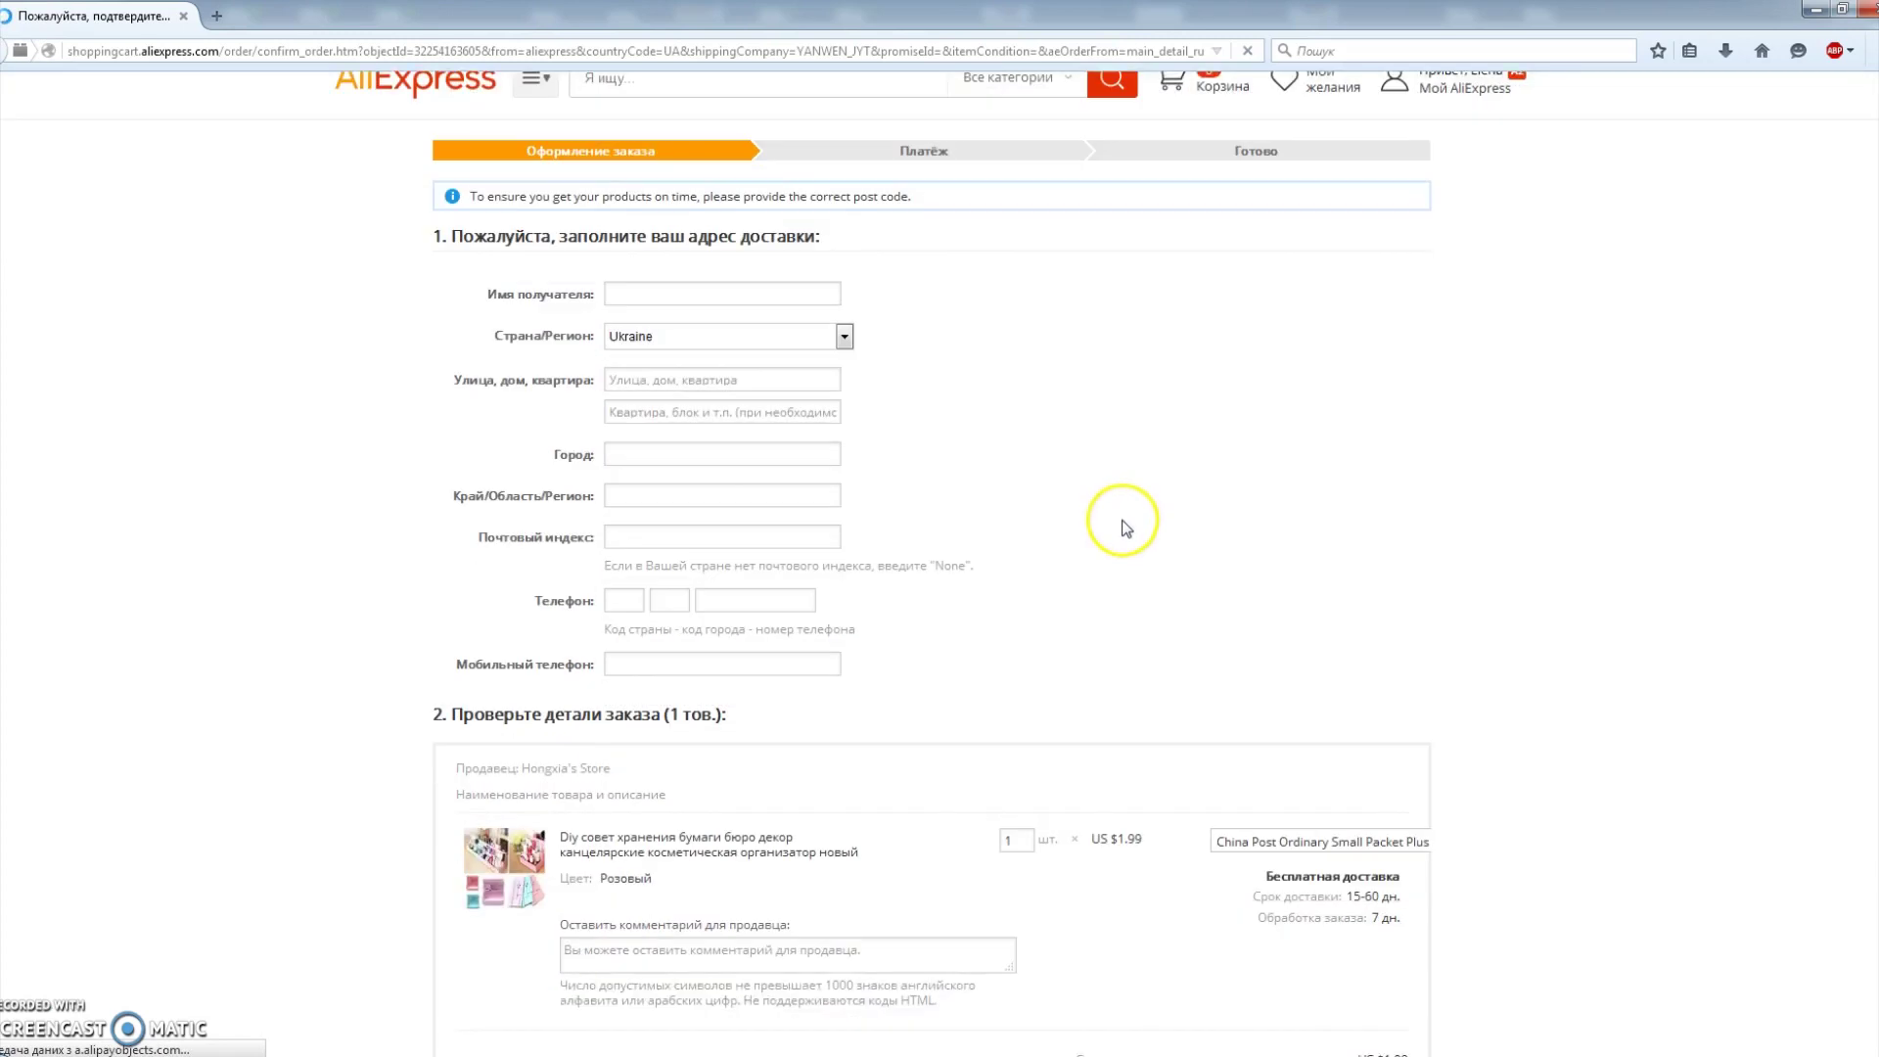
scroll(1123, 519, "up", 5)
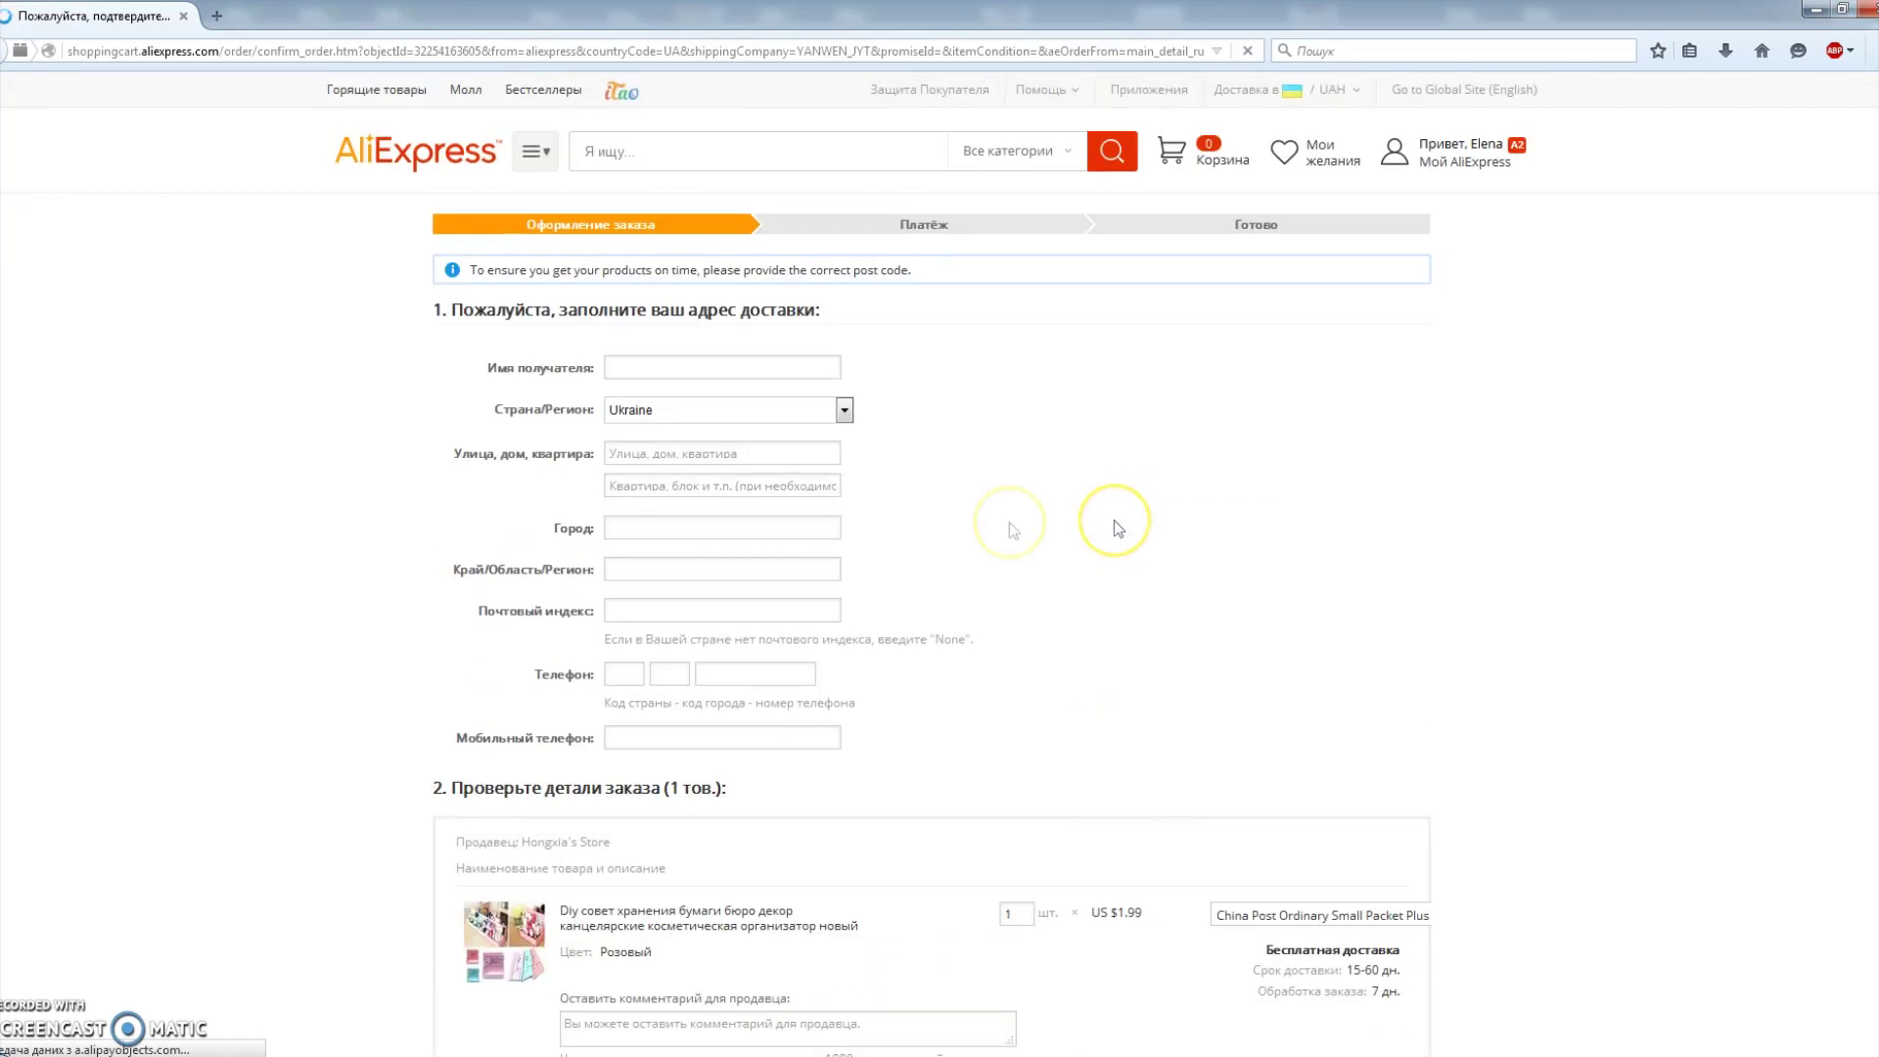
left_click(733, 368)
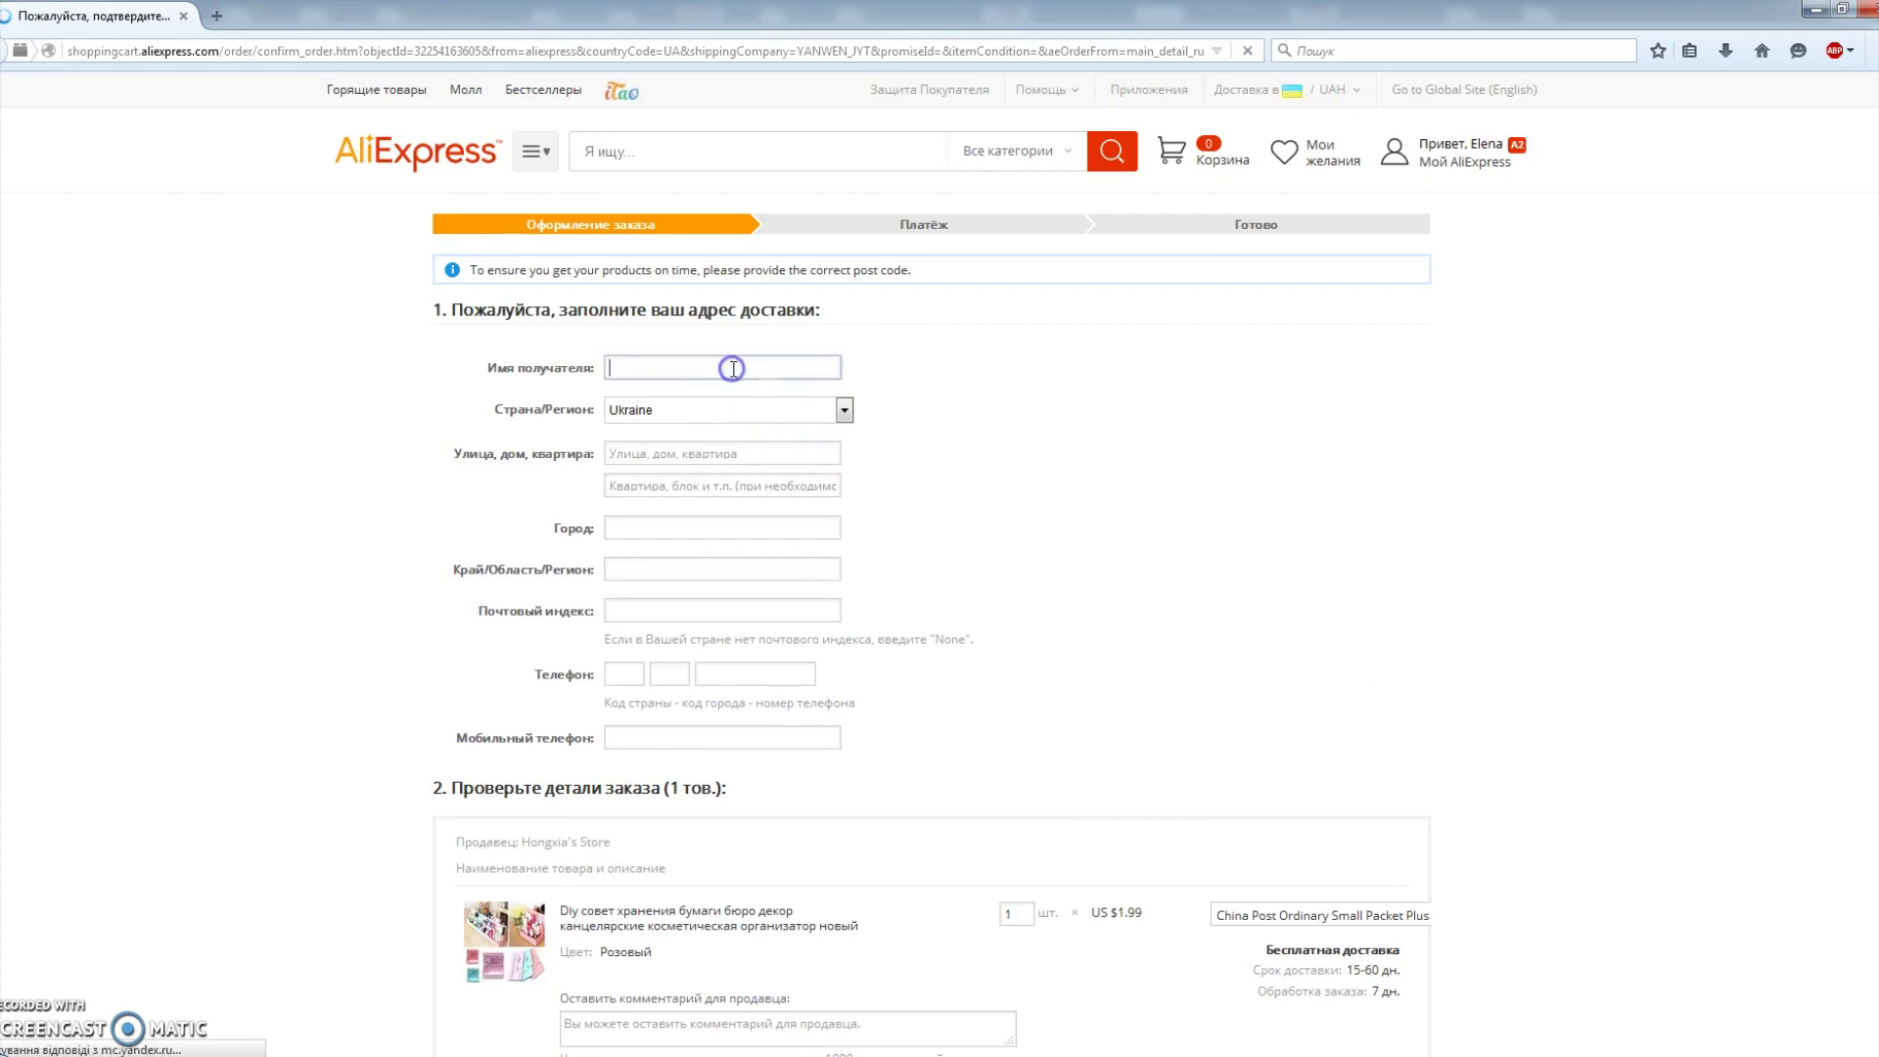
left_click(733, 369)
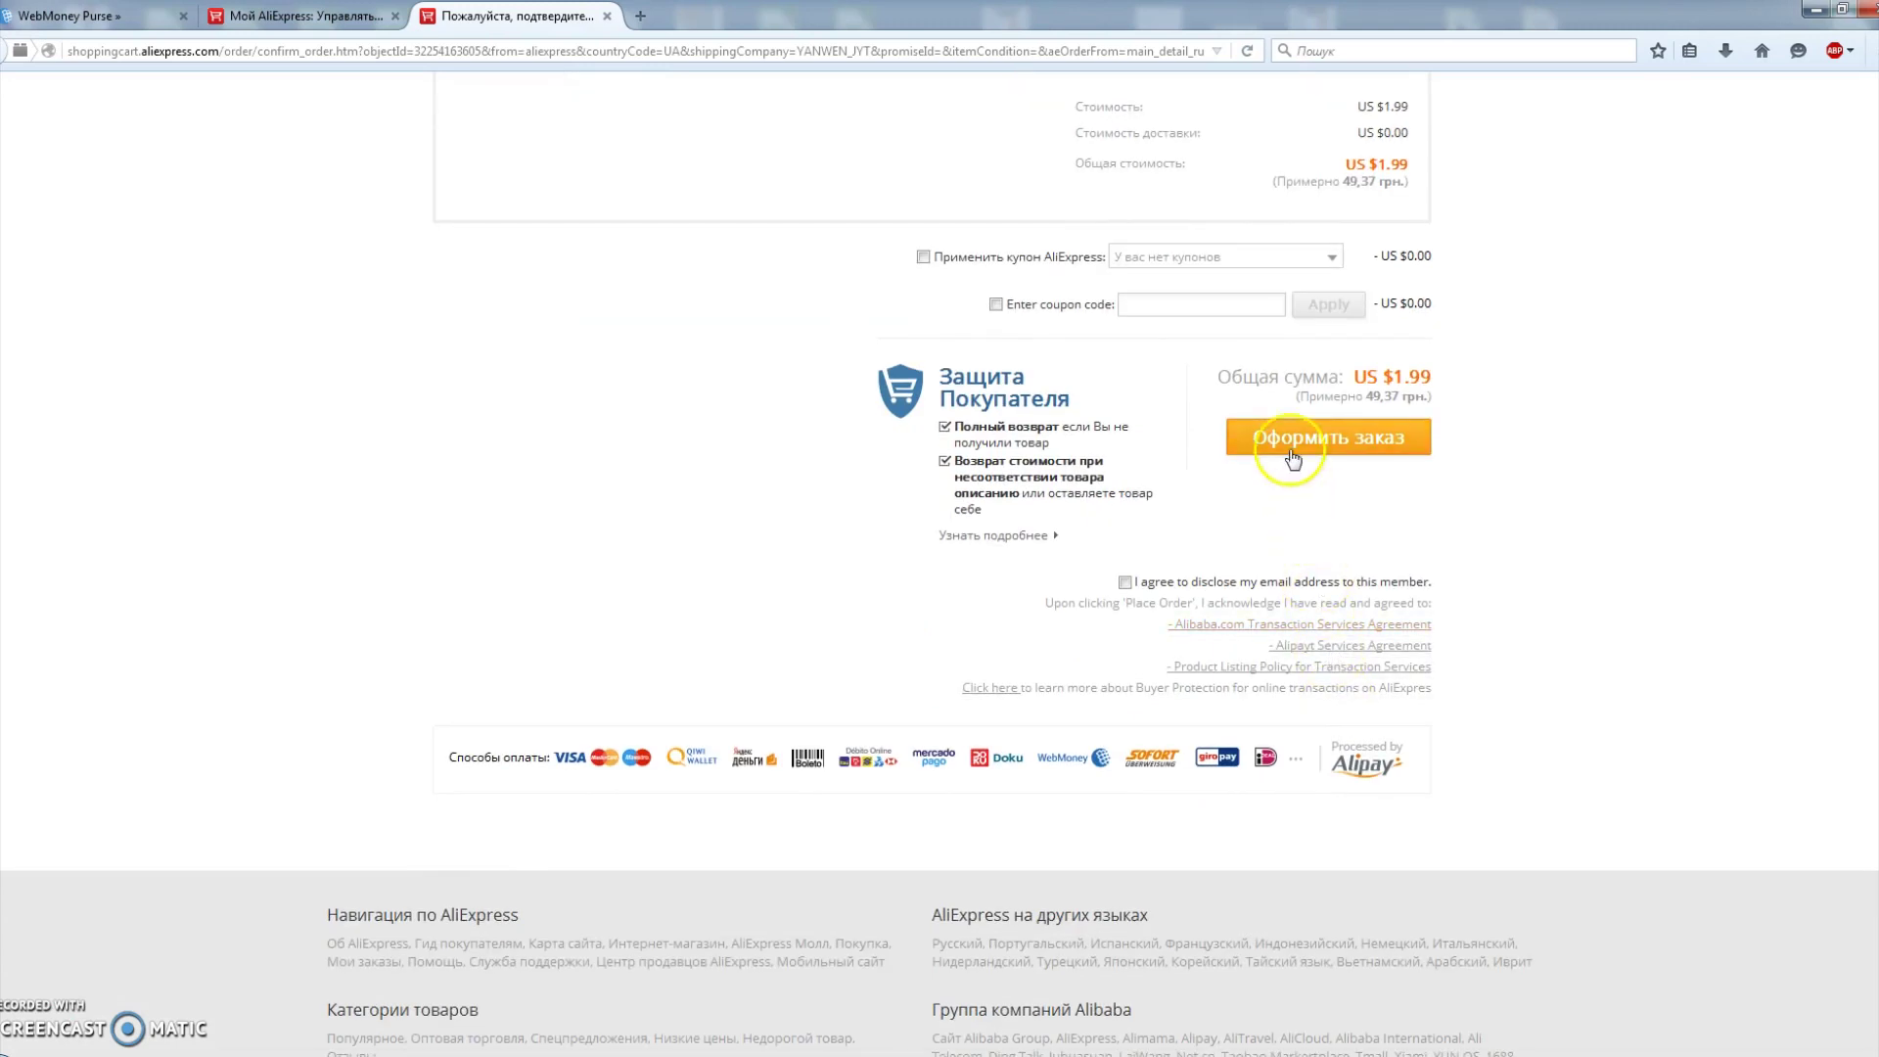
Place the US $1.99 order, view other payment methods and pick WebMoney
left_click(1292, 456)
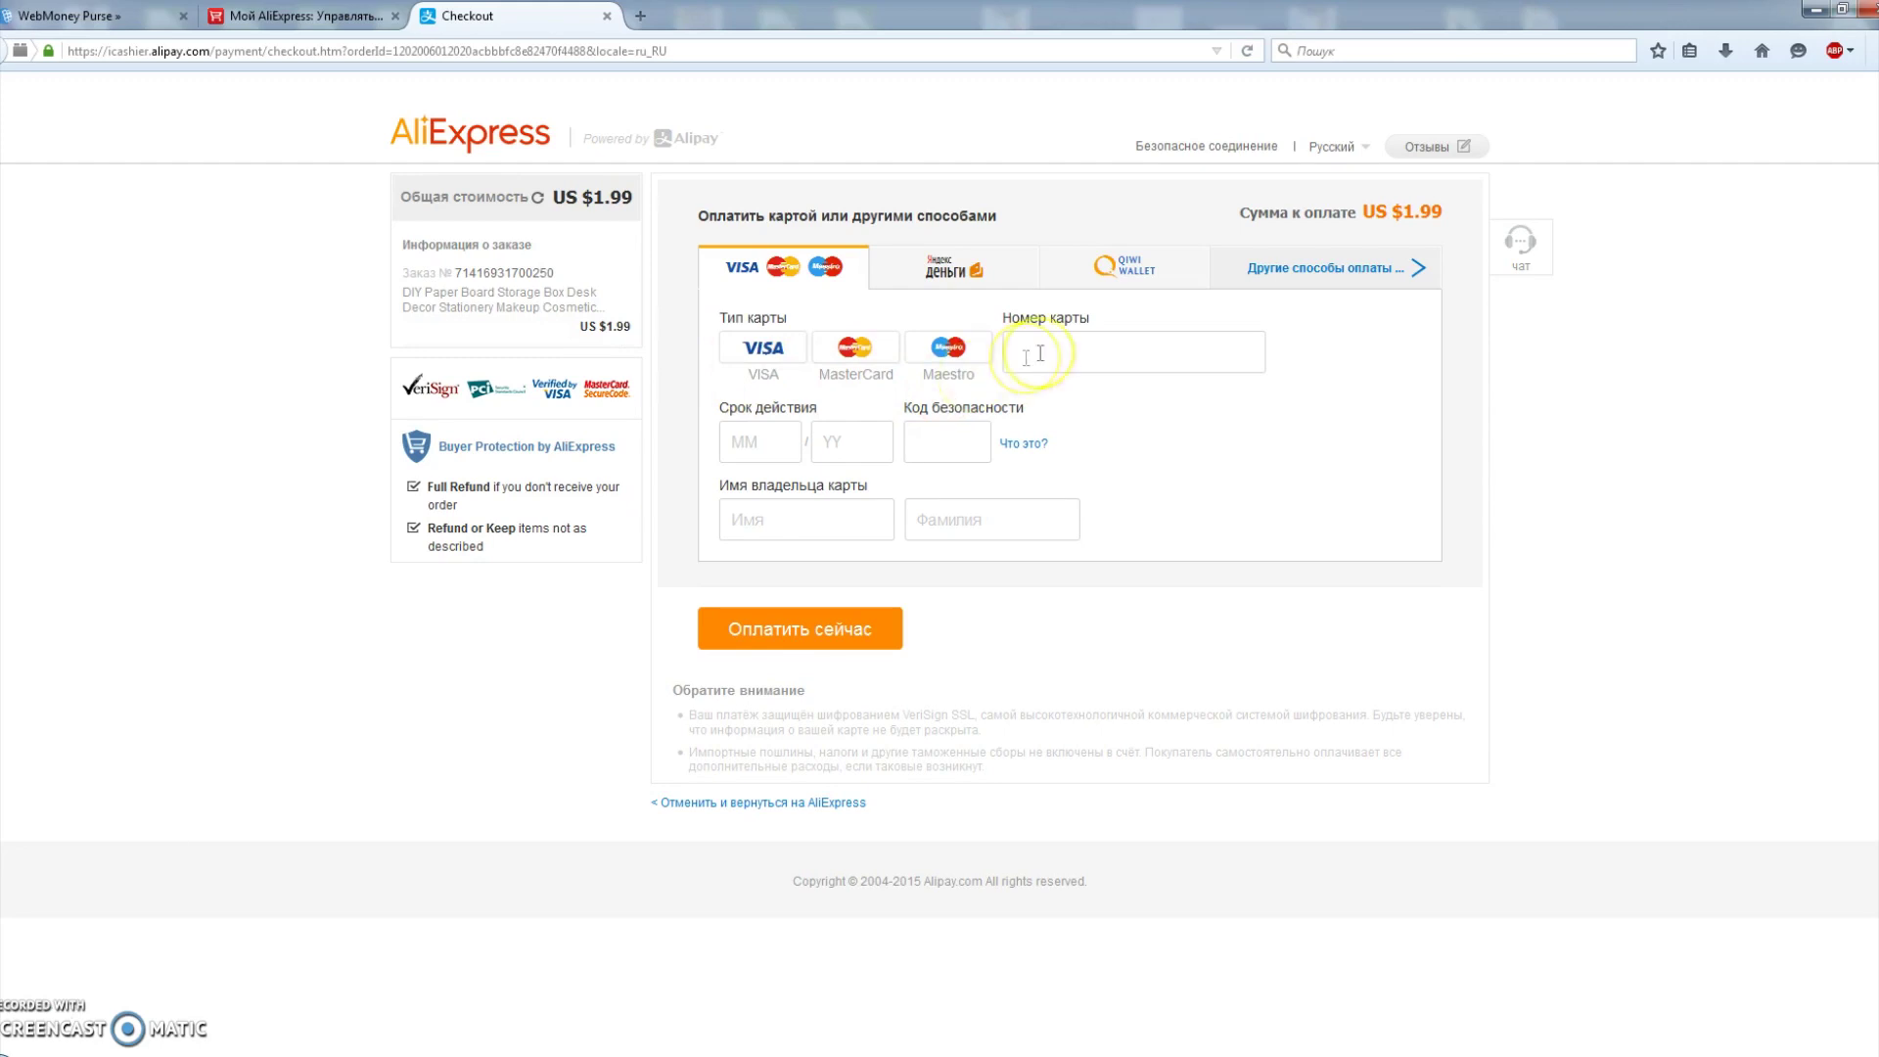
left_click(1321, 267)
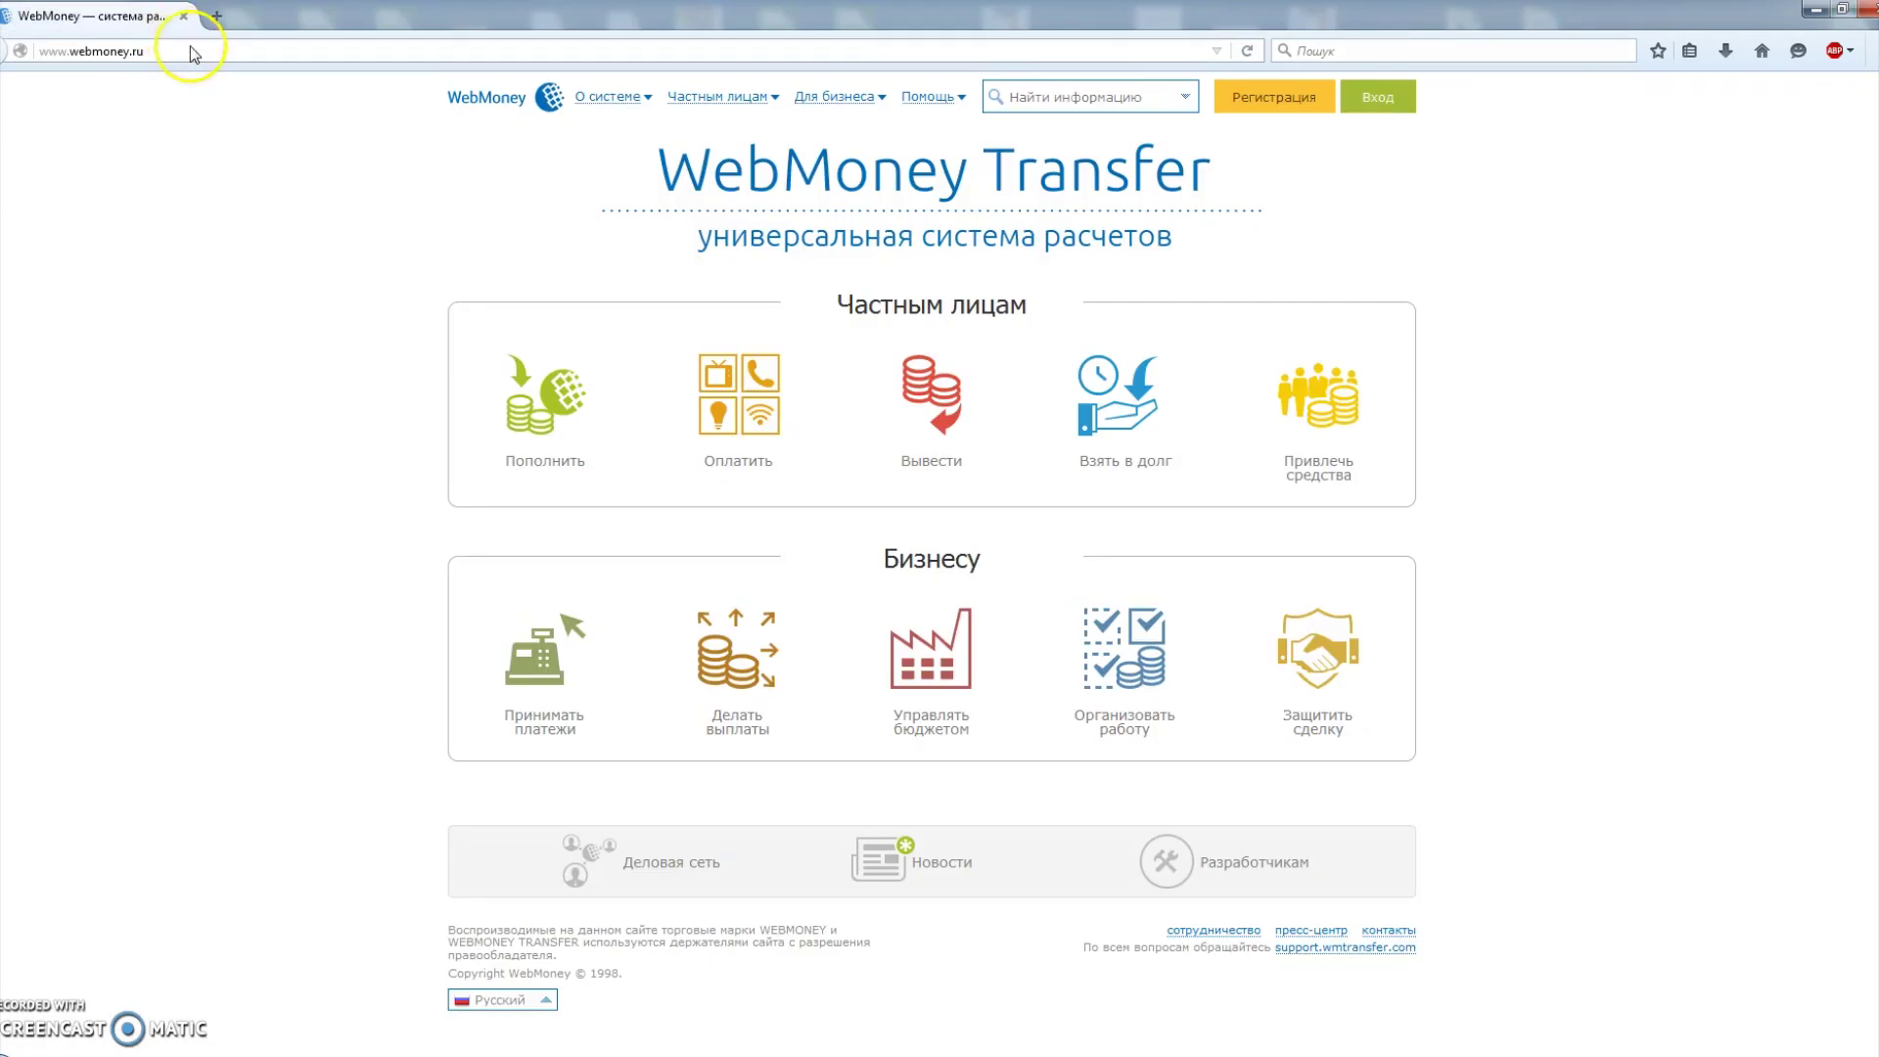
left_click(133, 49)
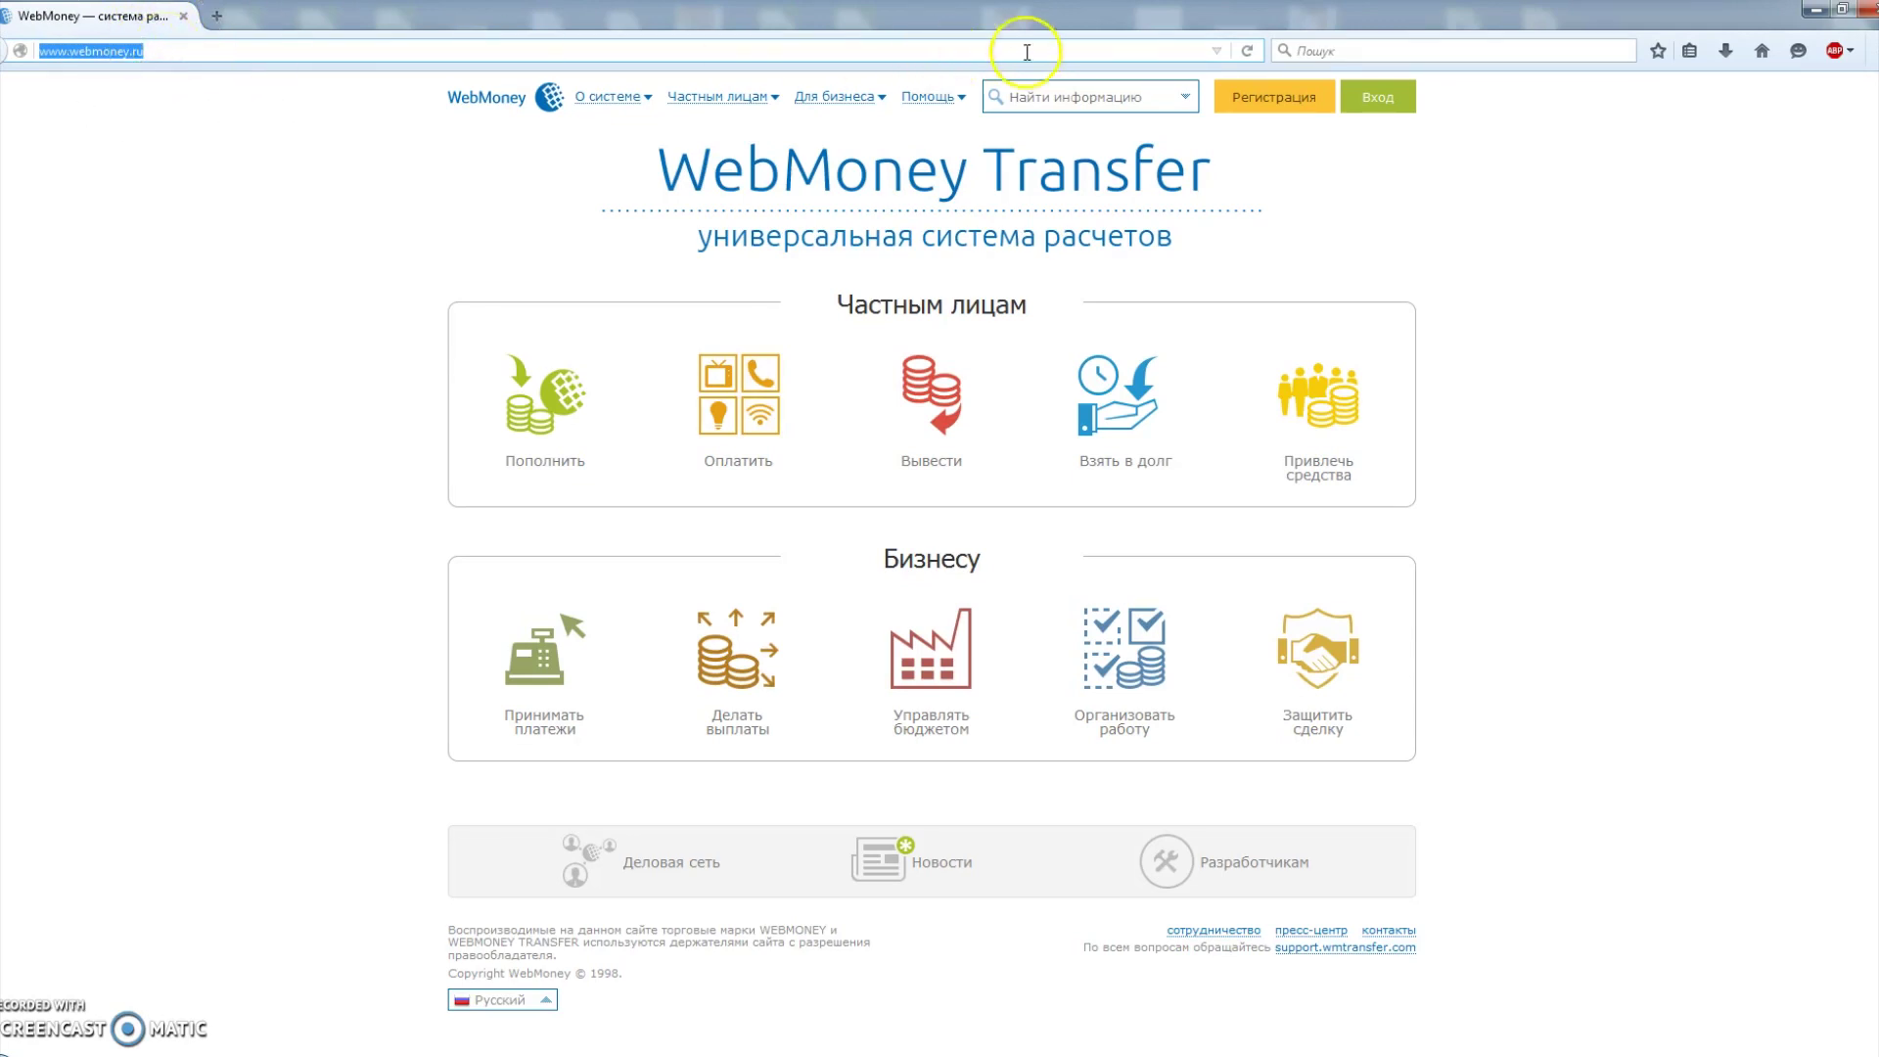
Start a new WebMoney account registration and enter the mobile phone number
left_click(1270, 104)
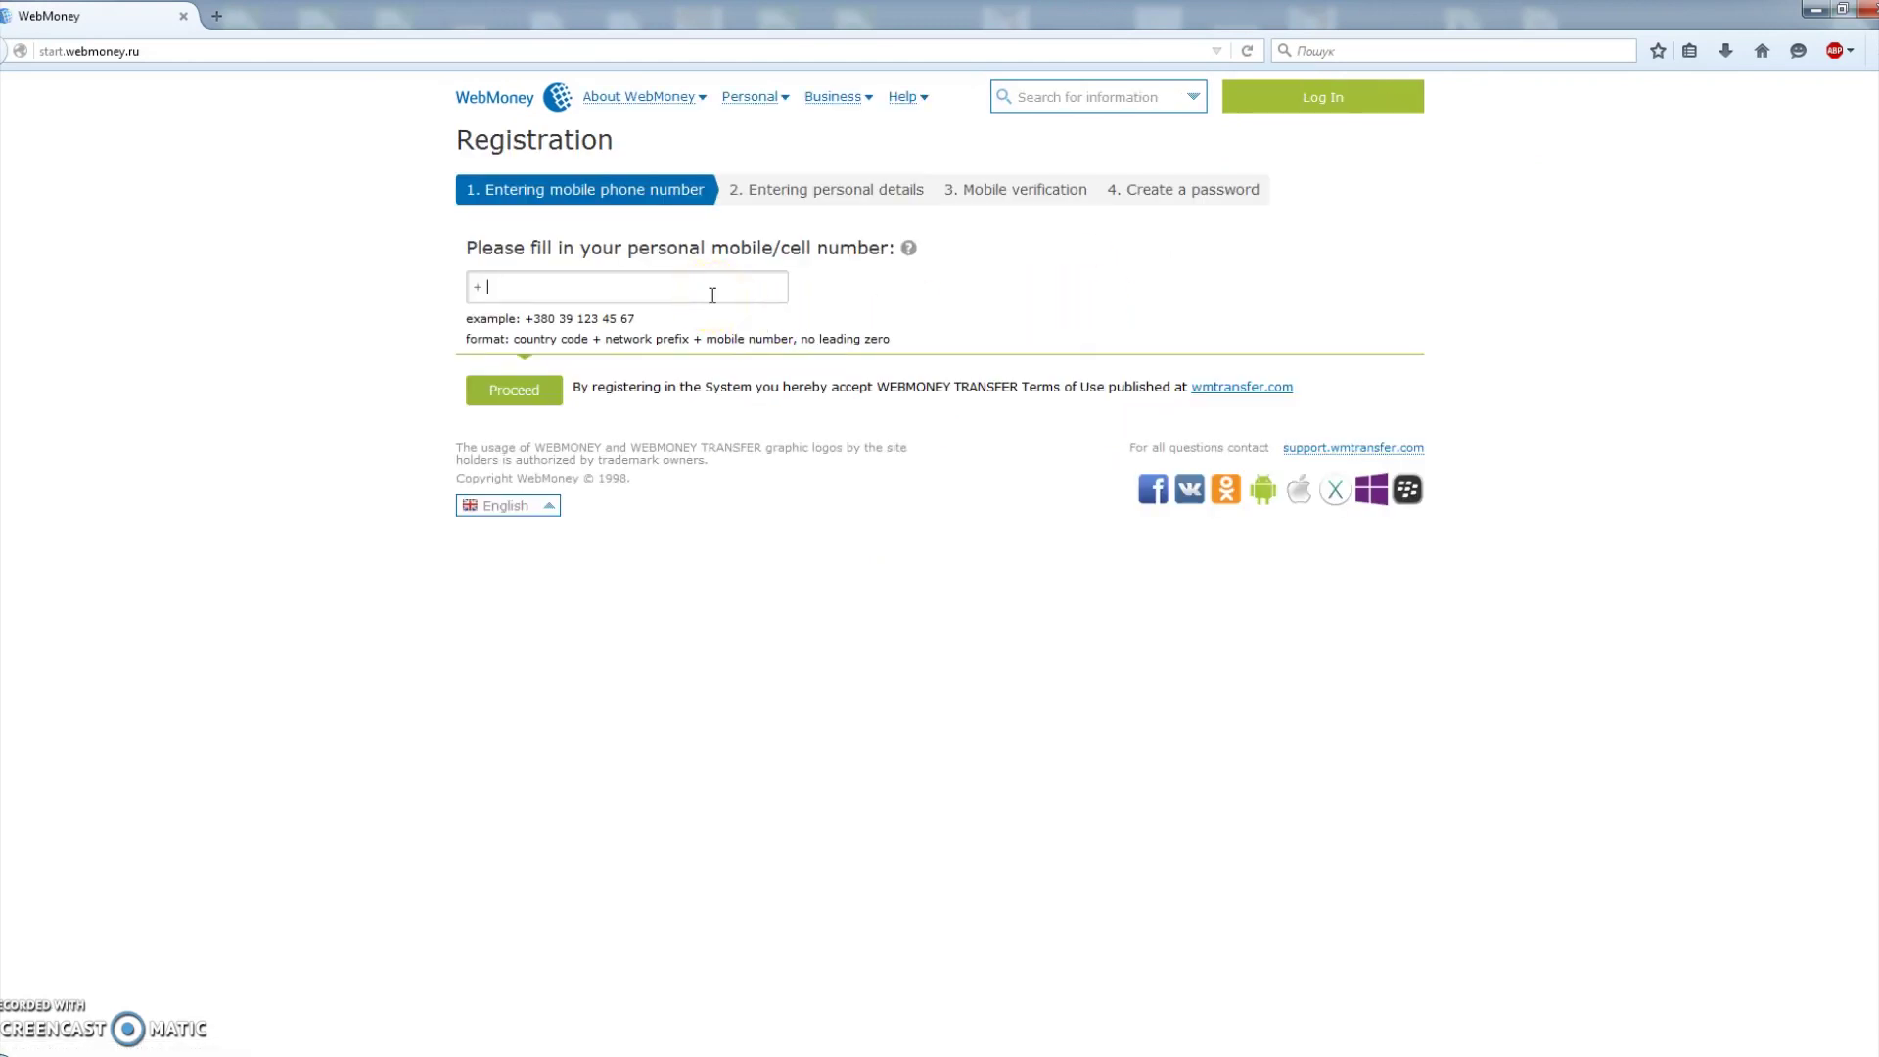
left_click_drag(658, 319, 528, 328)
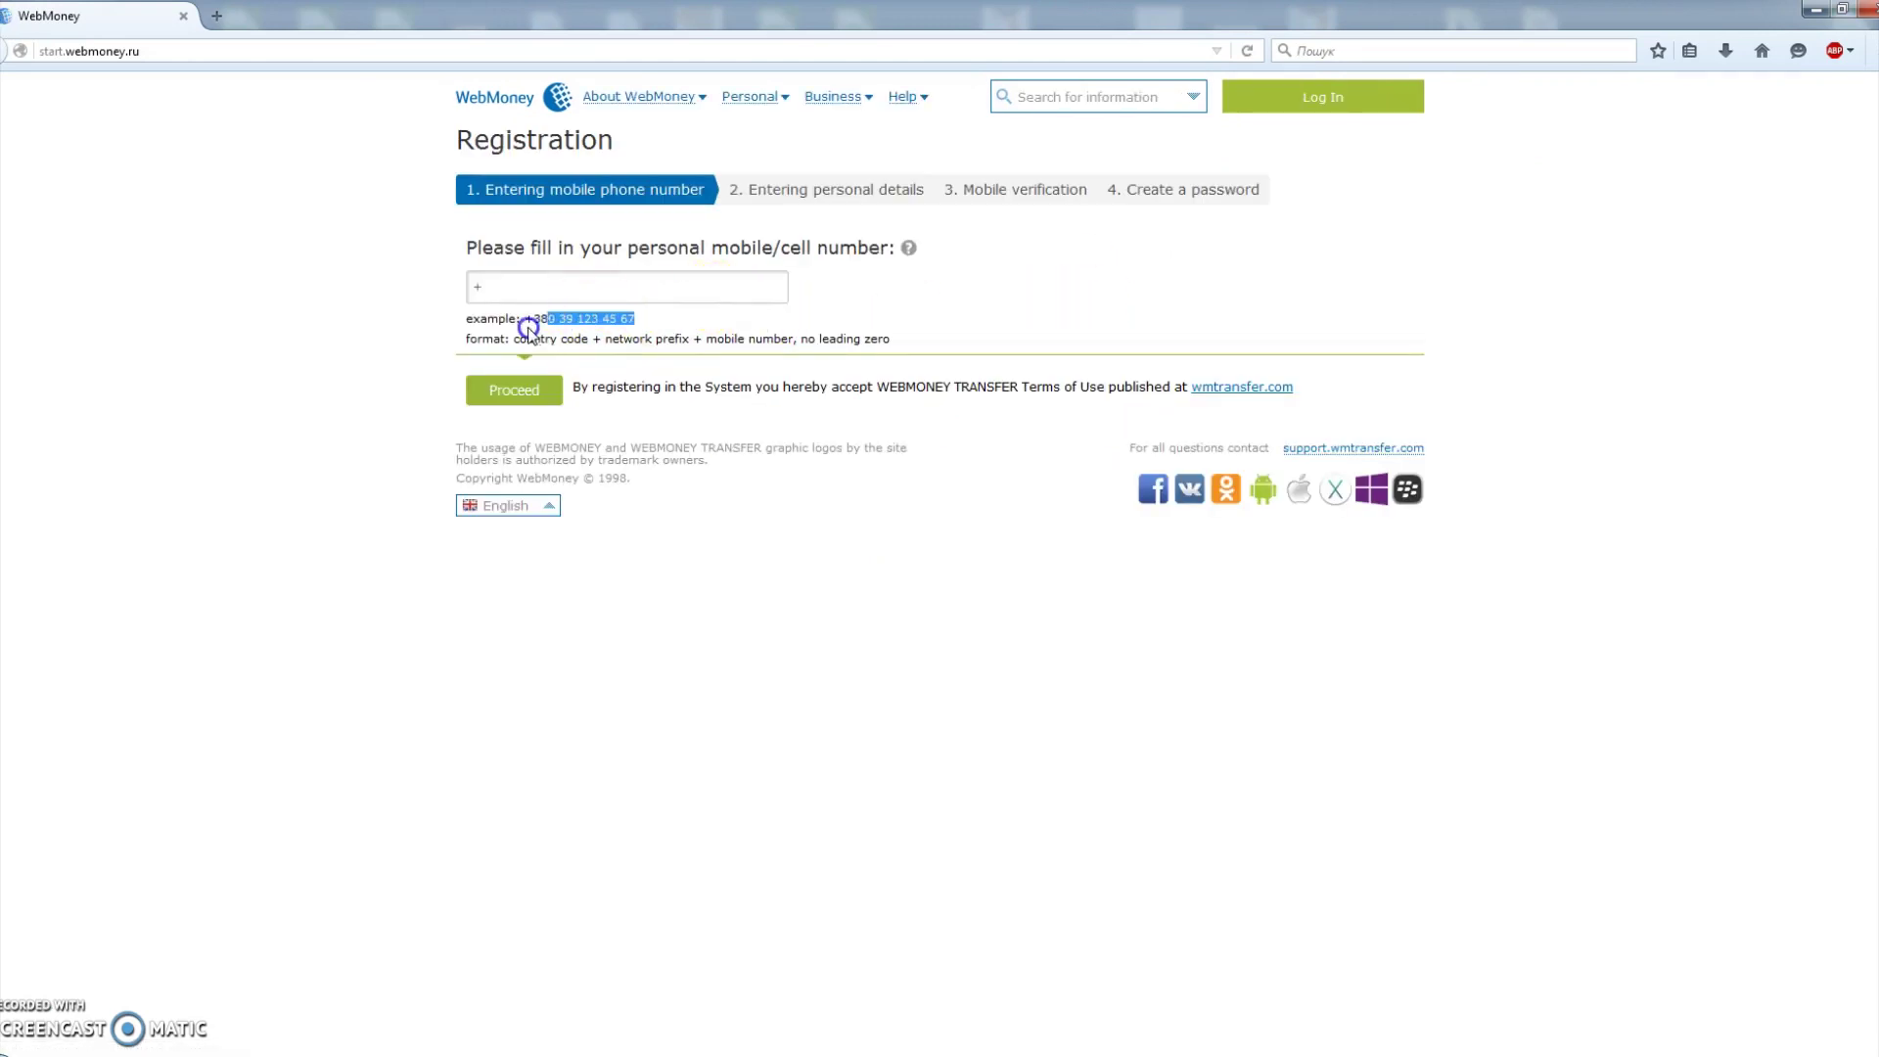
left_click(592, 290)
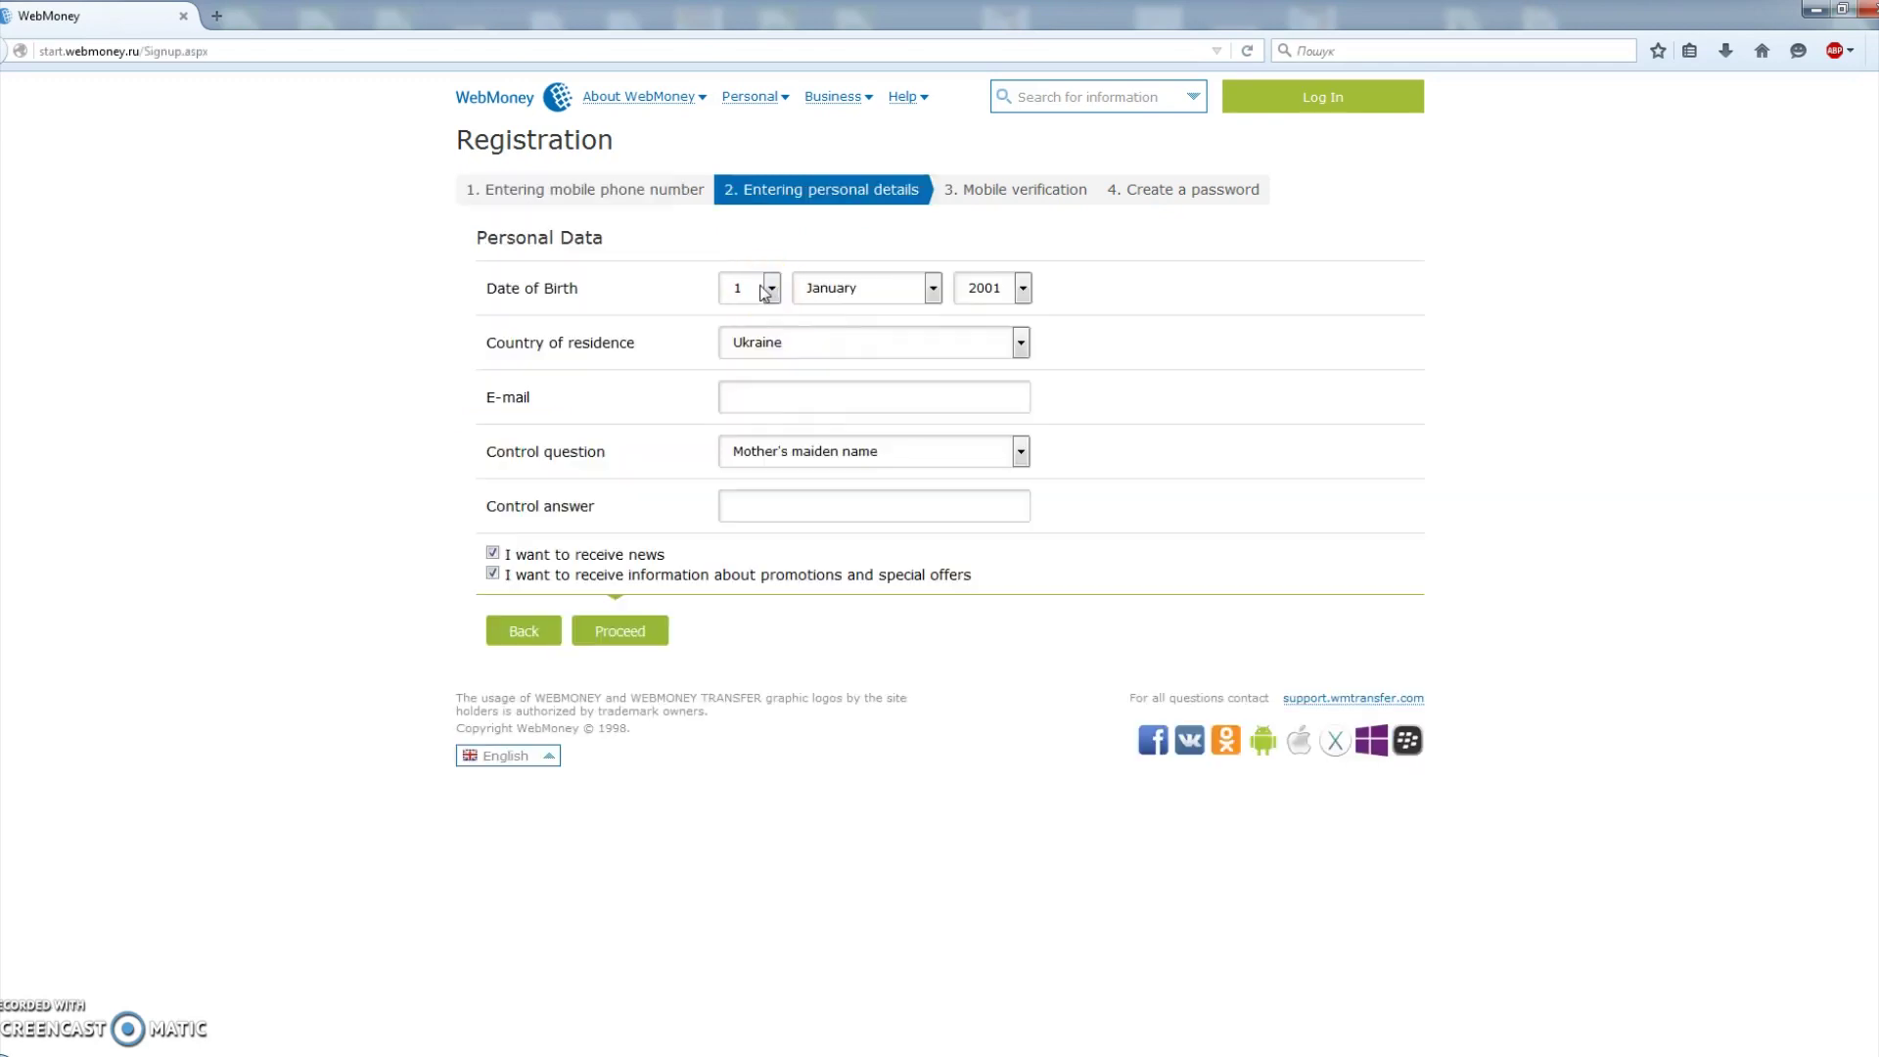
left_click(773, 294)
Enter birth date 1 January 1990, Ukraine, the e-mail and a Pet name control question, then submit
left_click(773, 294)
key("Down")
left_click(772, 288)
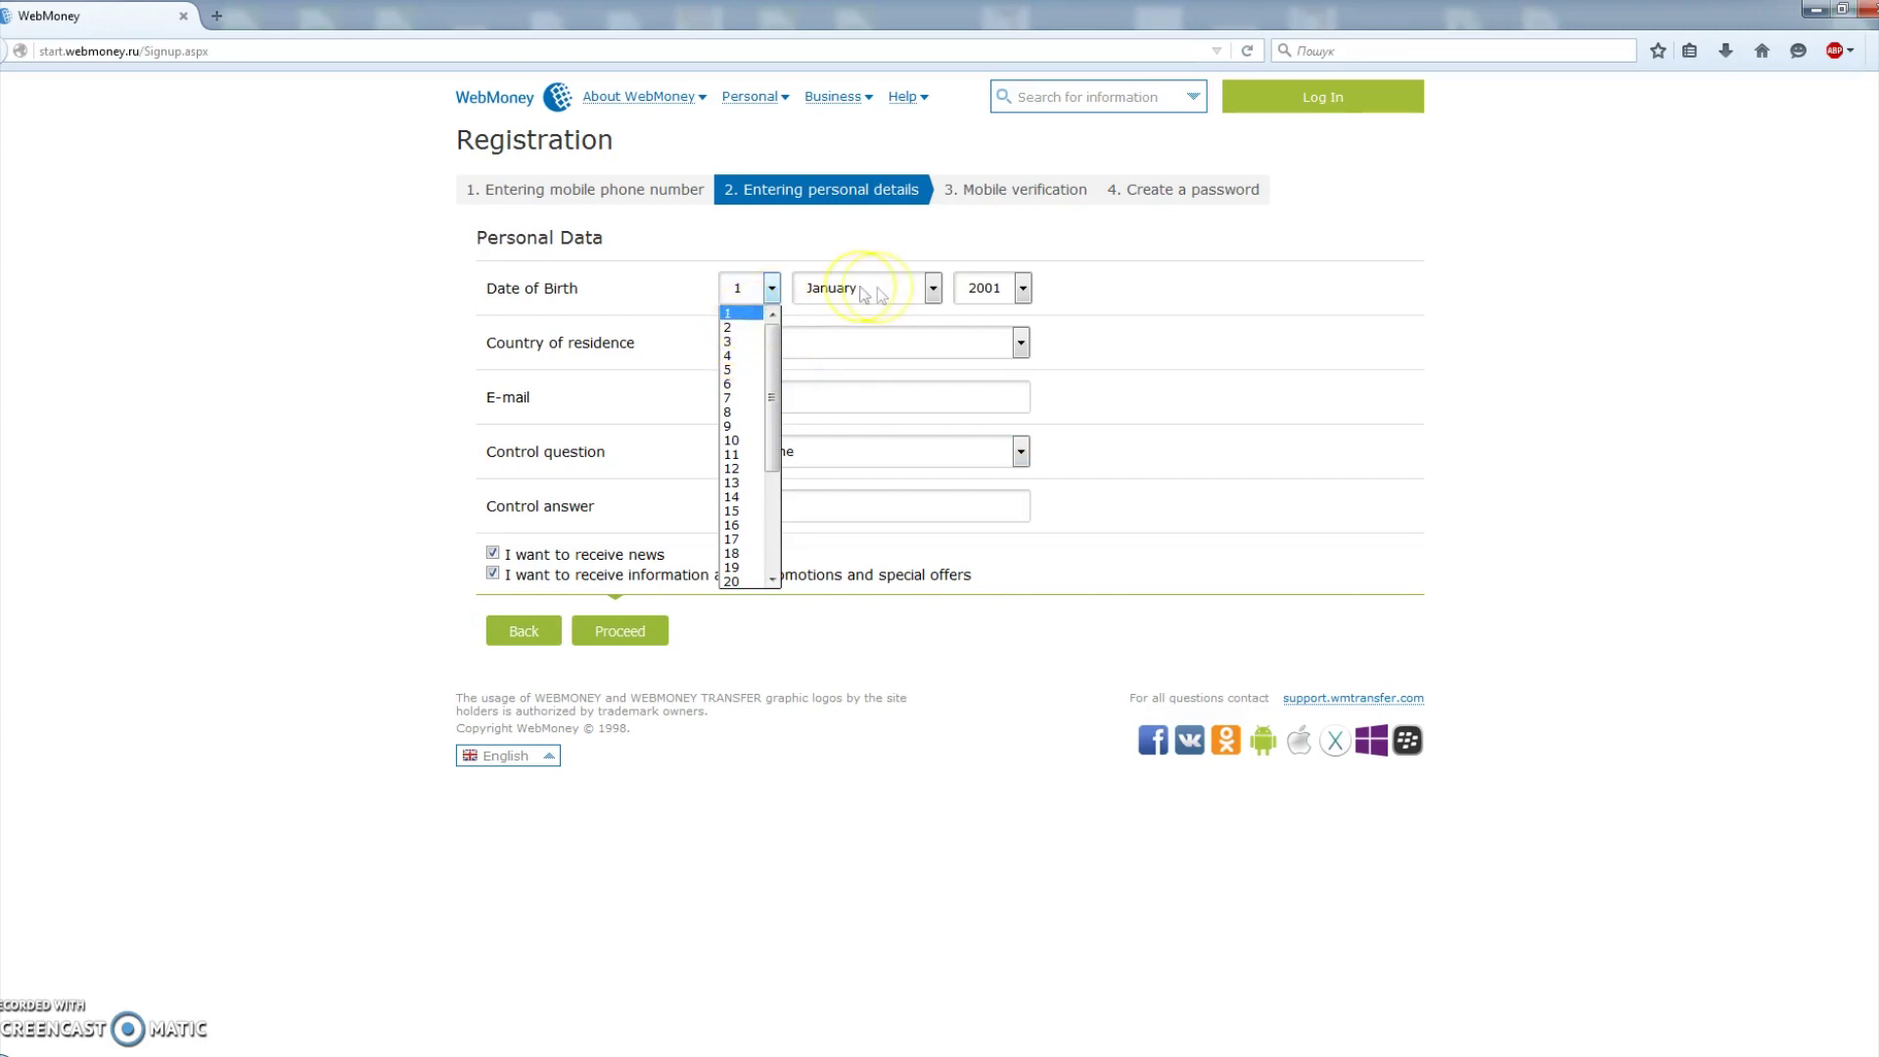
left_click(1024, 289)
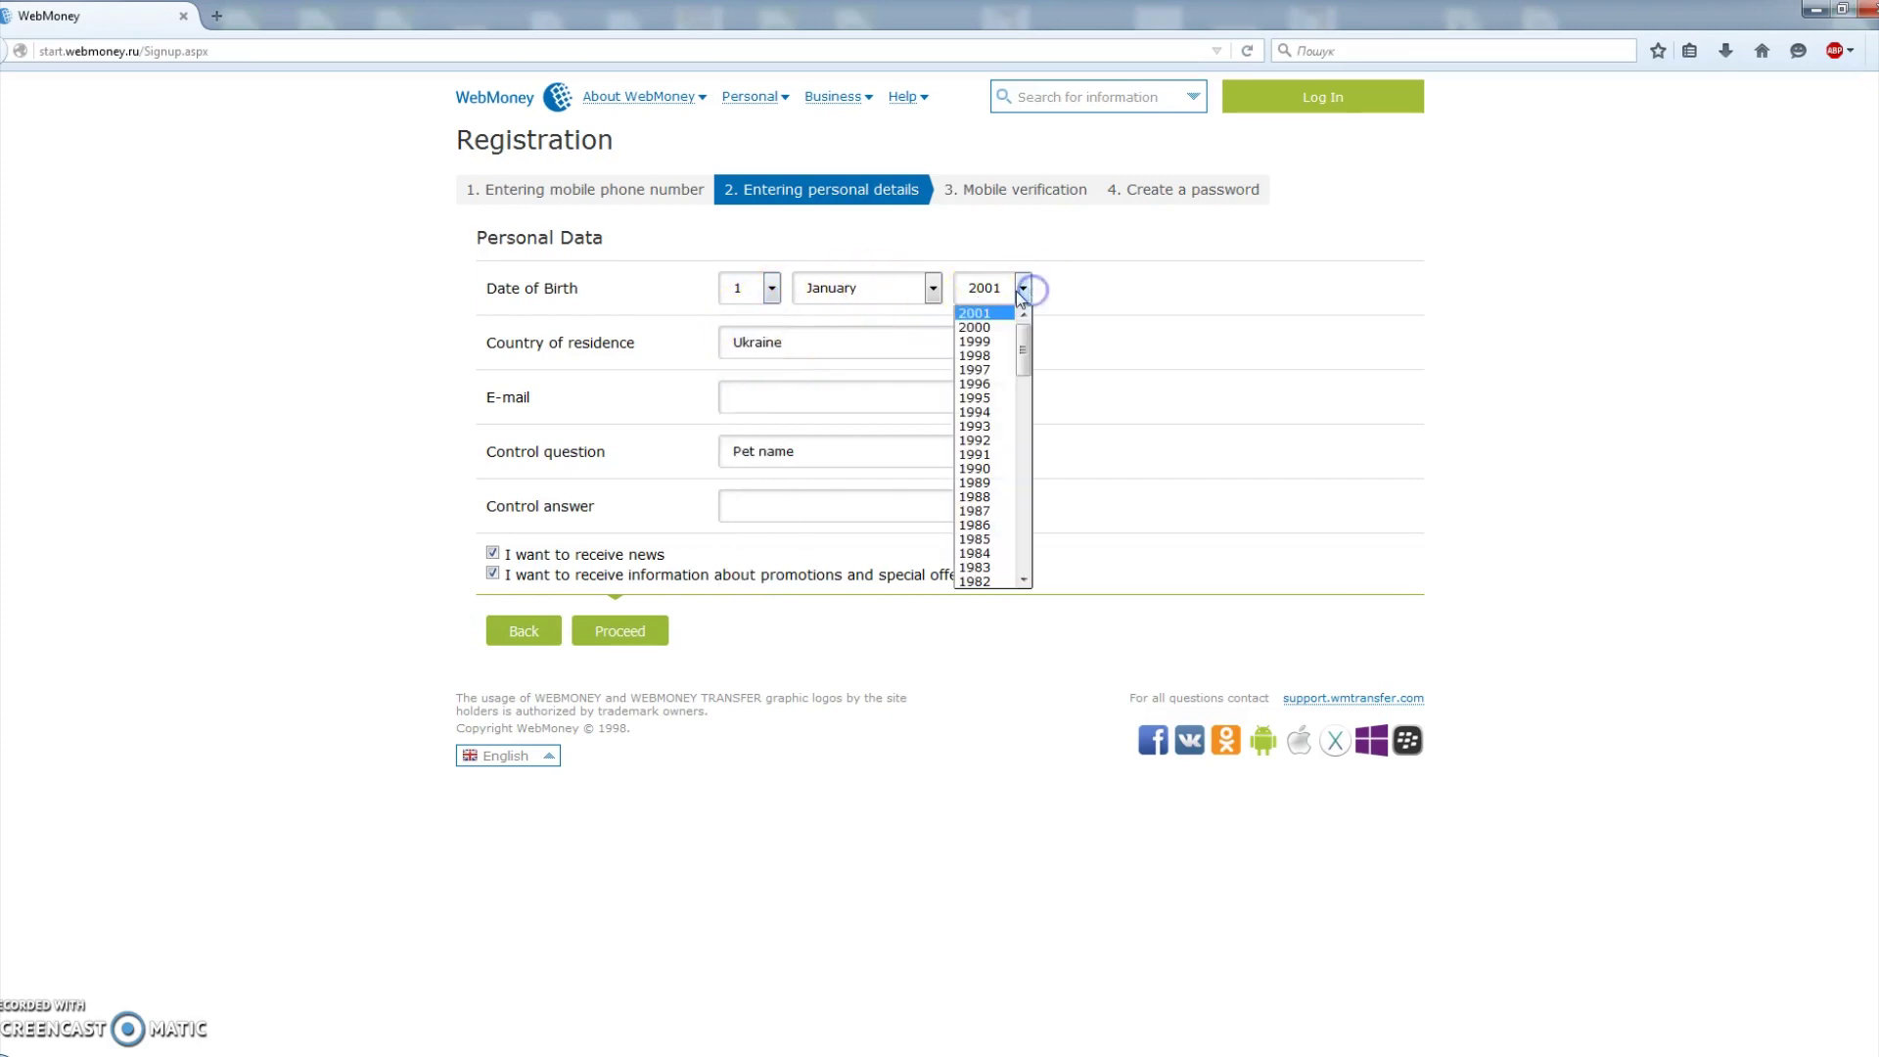
left_click(971, 468)
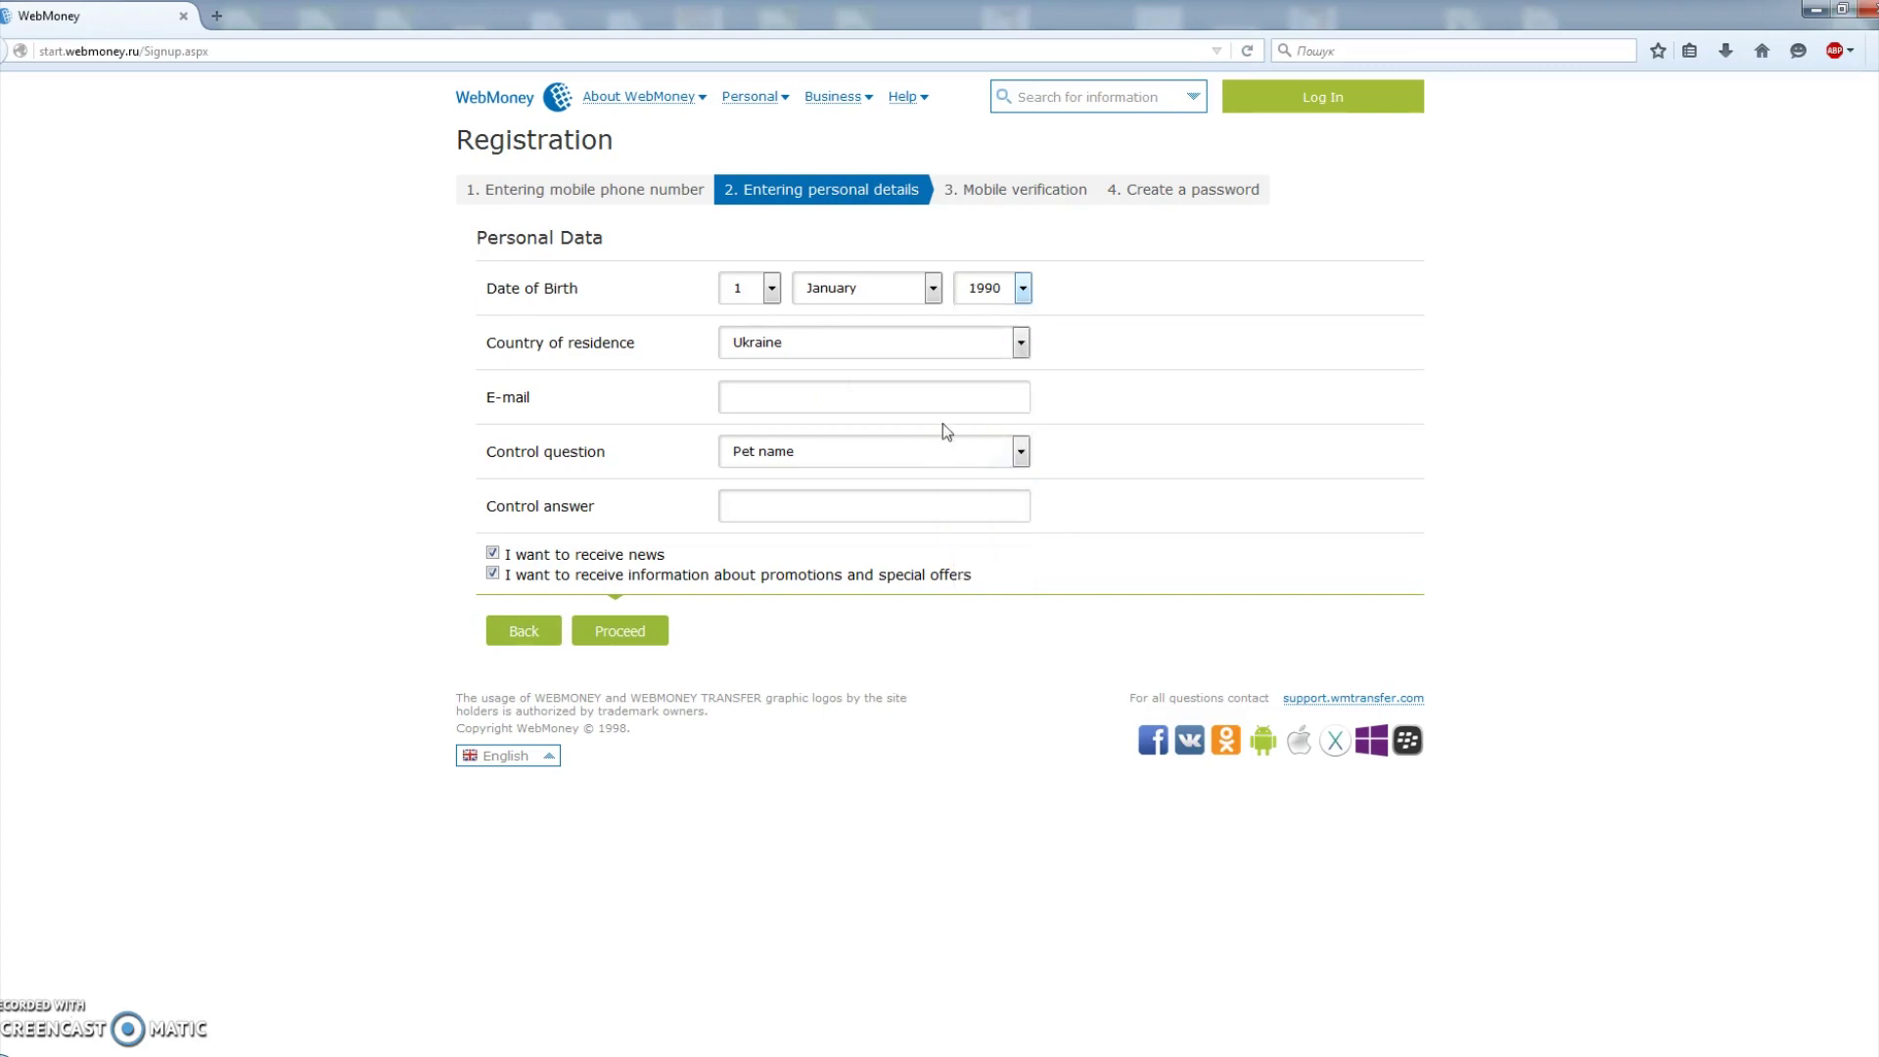
left_click(794, 401)
left_click(759, 344)
left_click(756, 408)
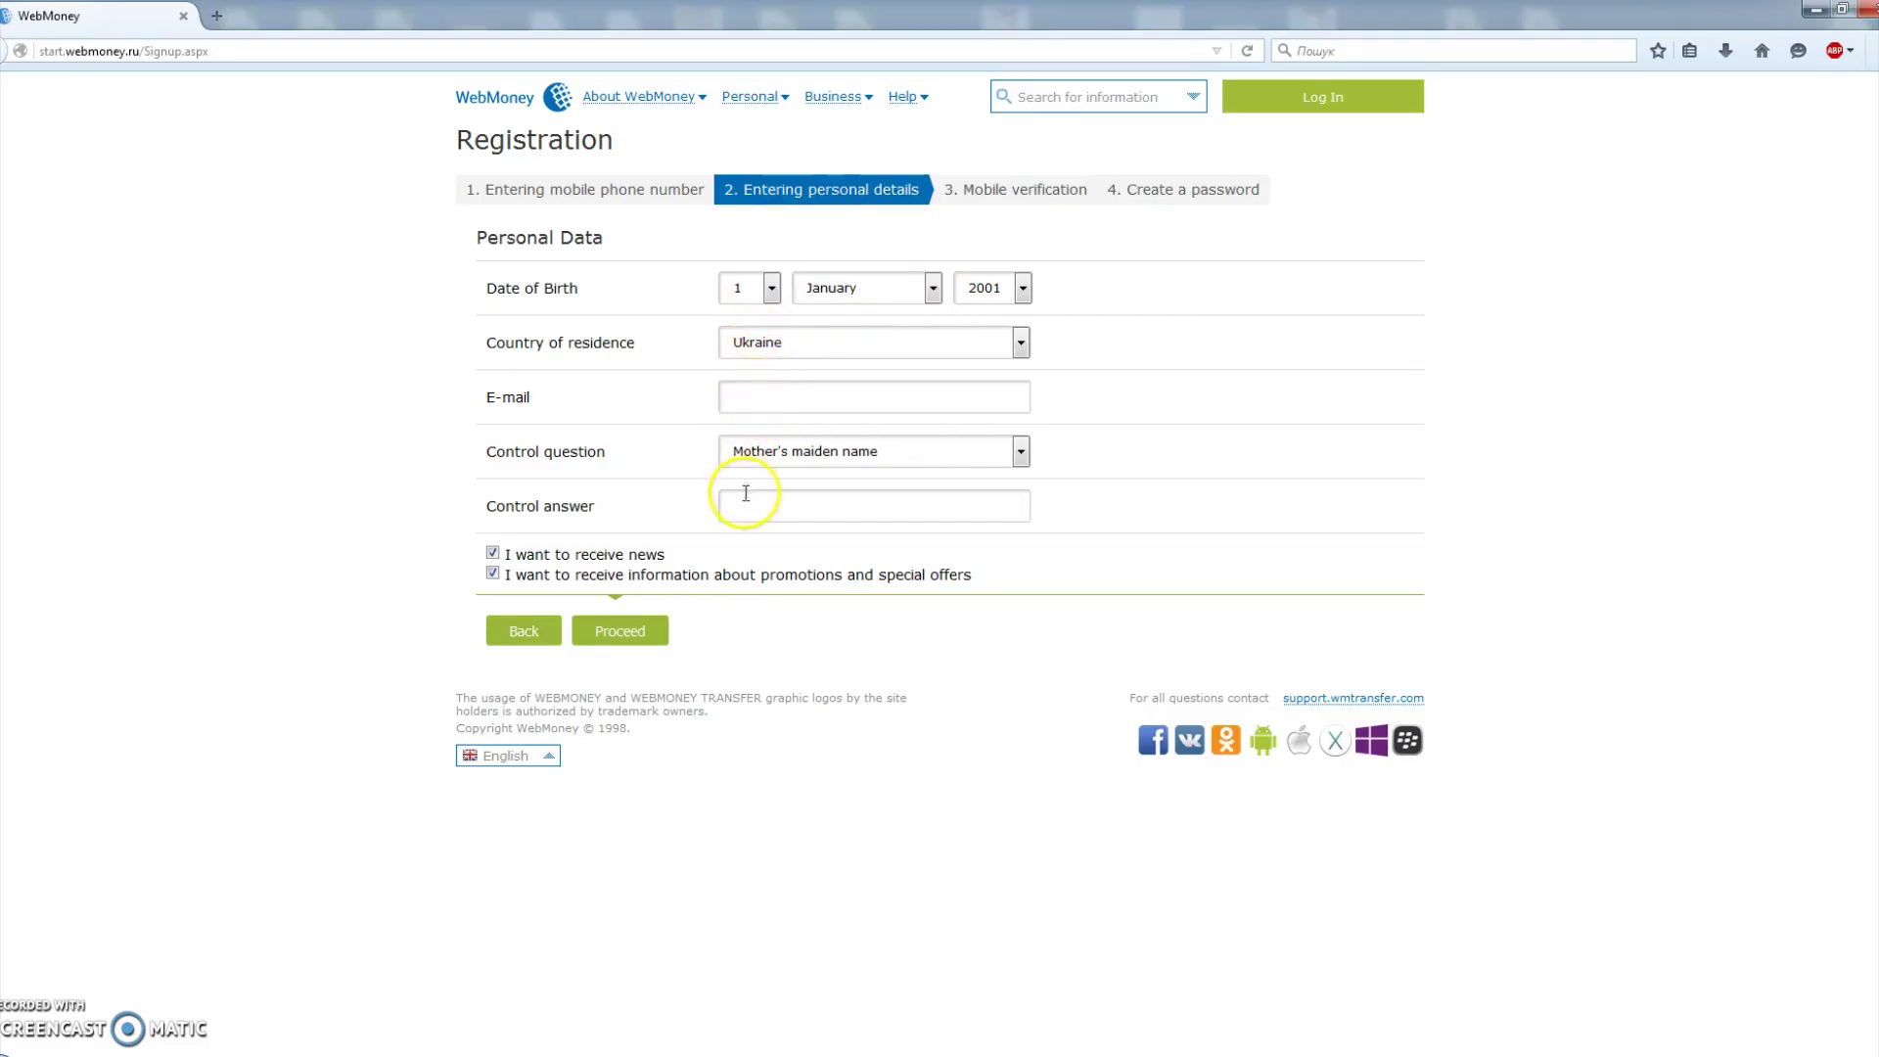
left_click(771, 457)
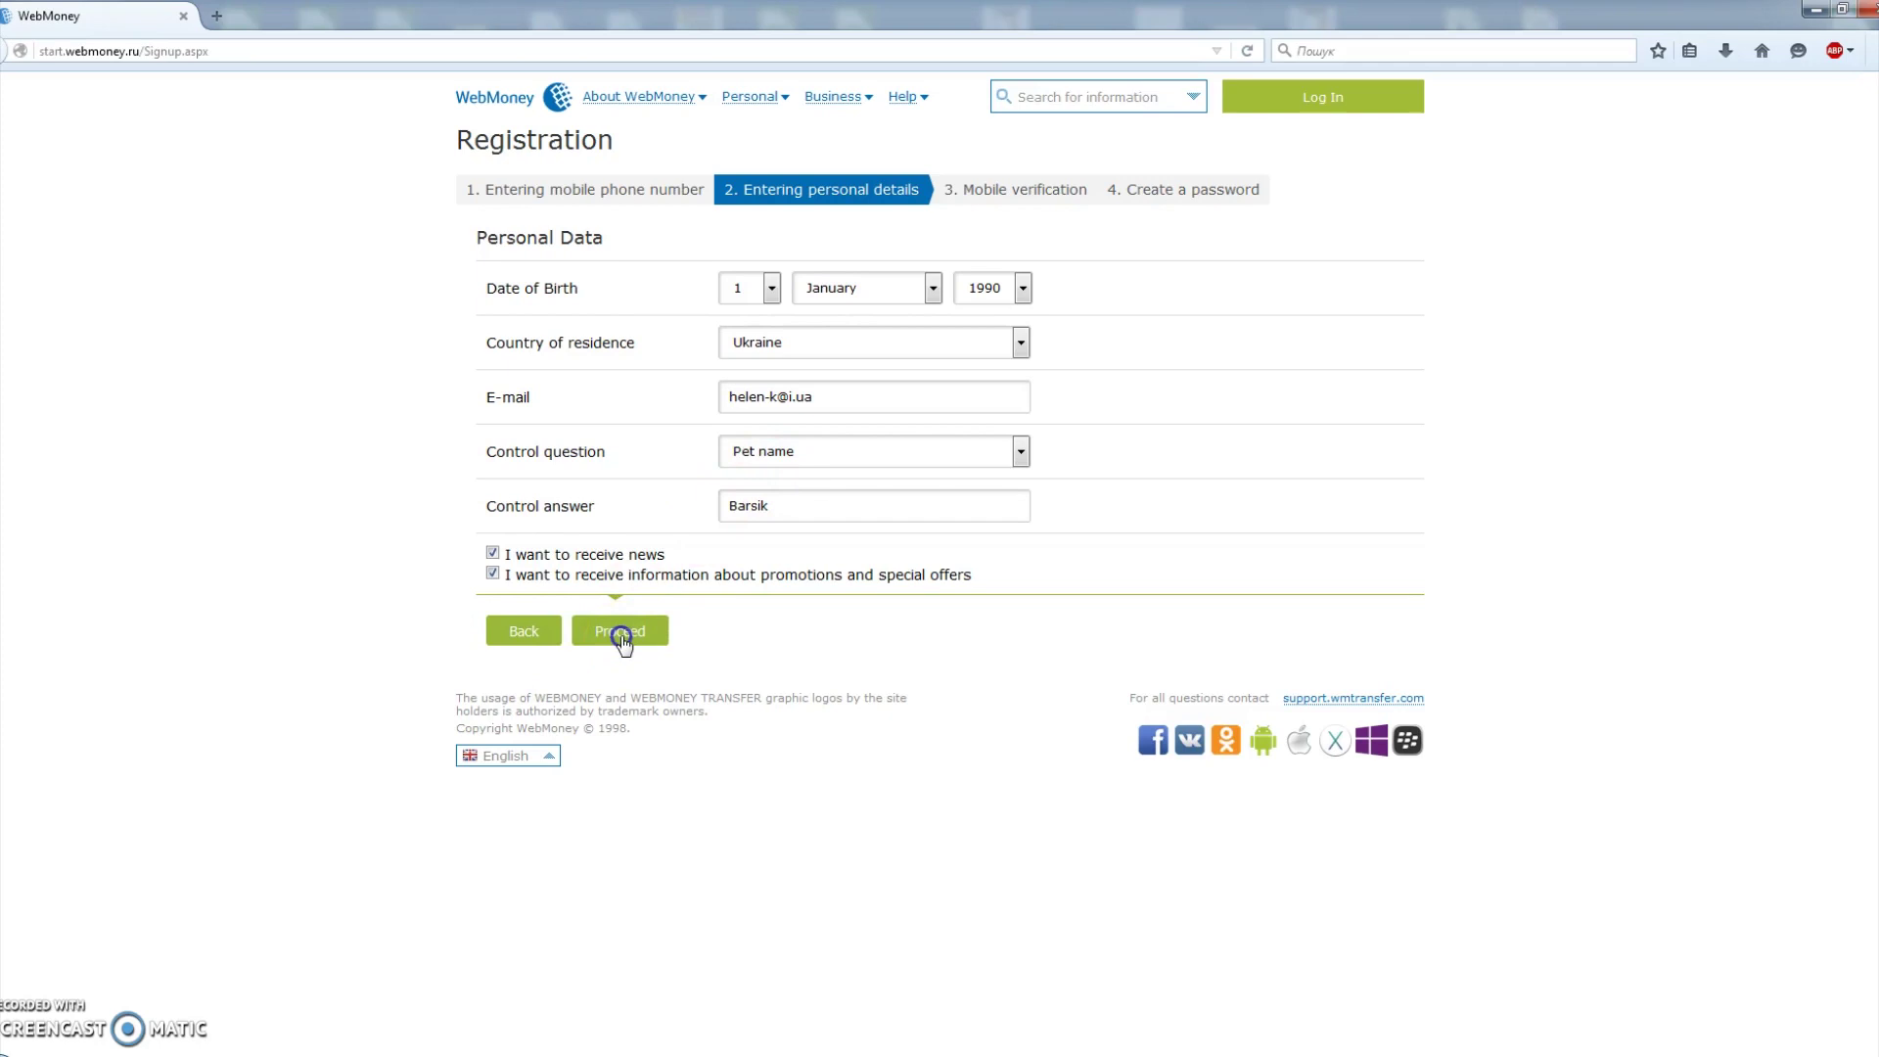
left_click(621, 632)
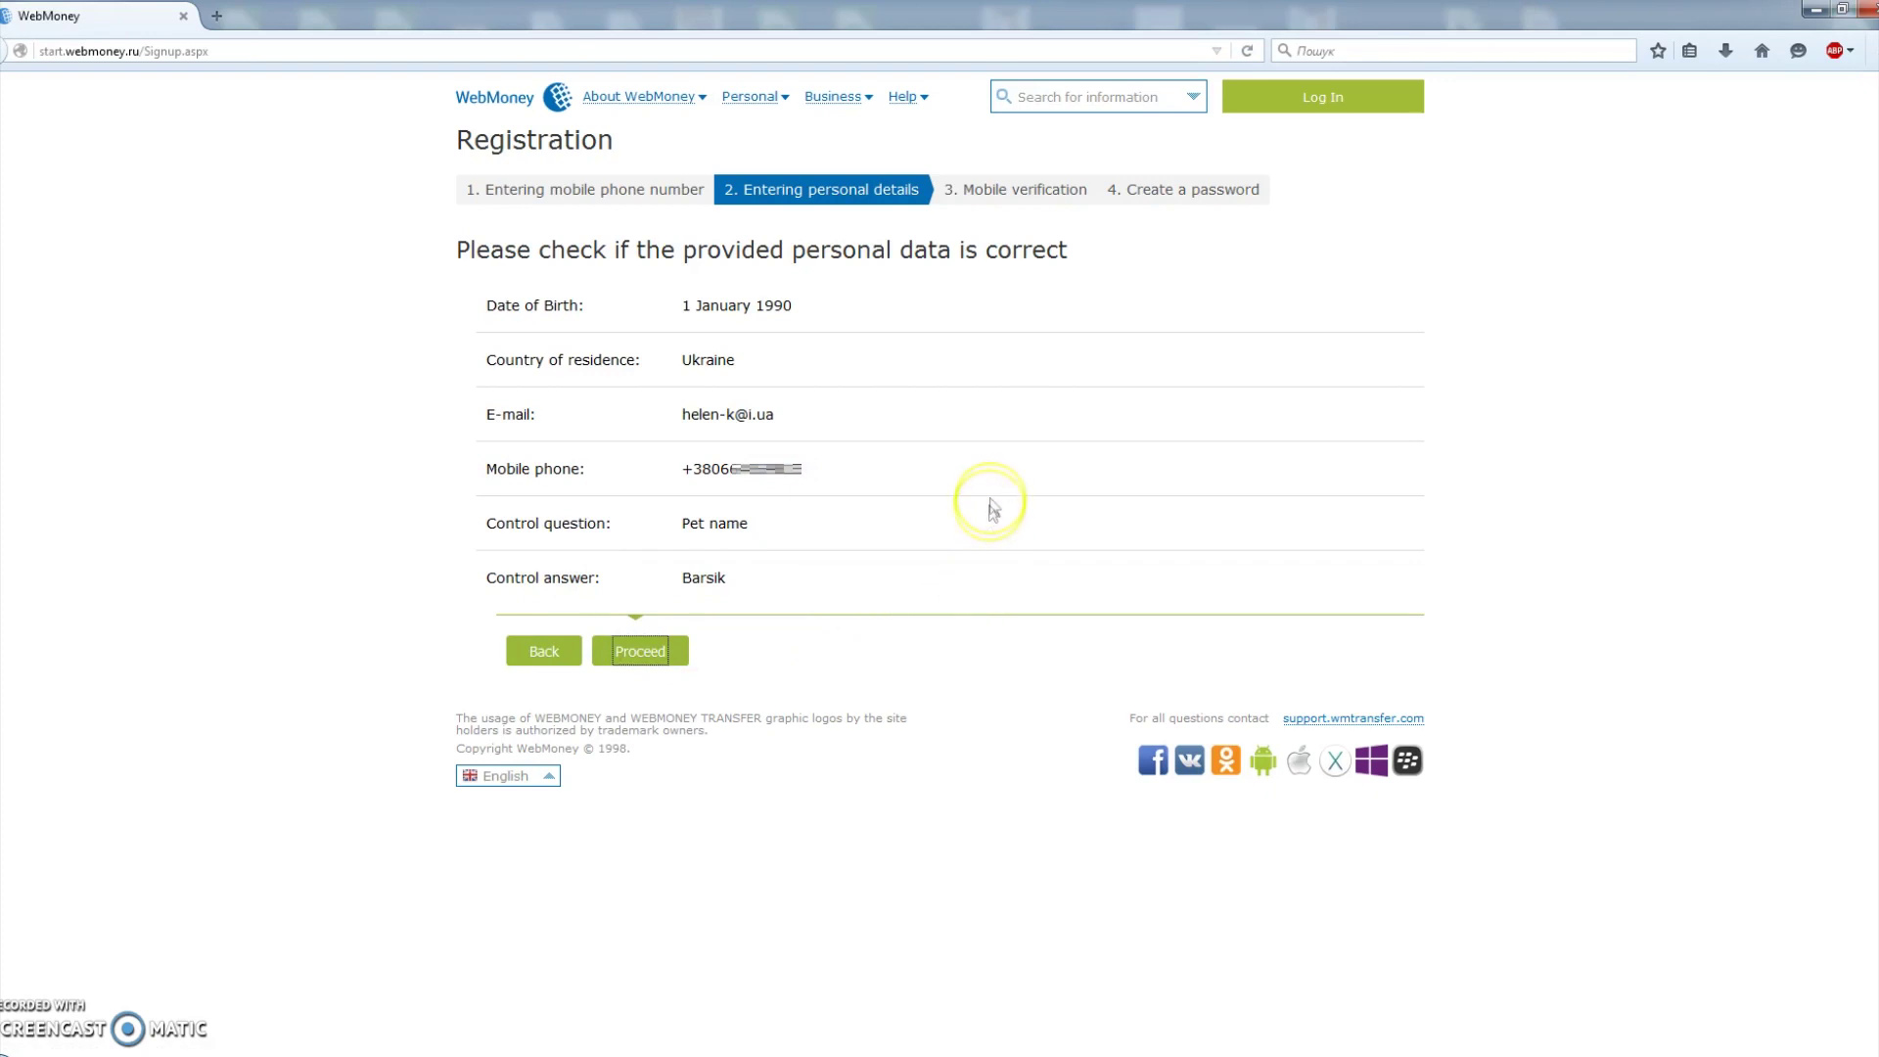
Confirm the personal data and verify the phone with the SMS code
key("Return")
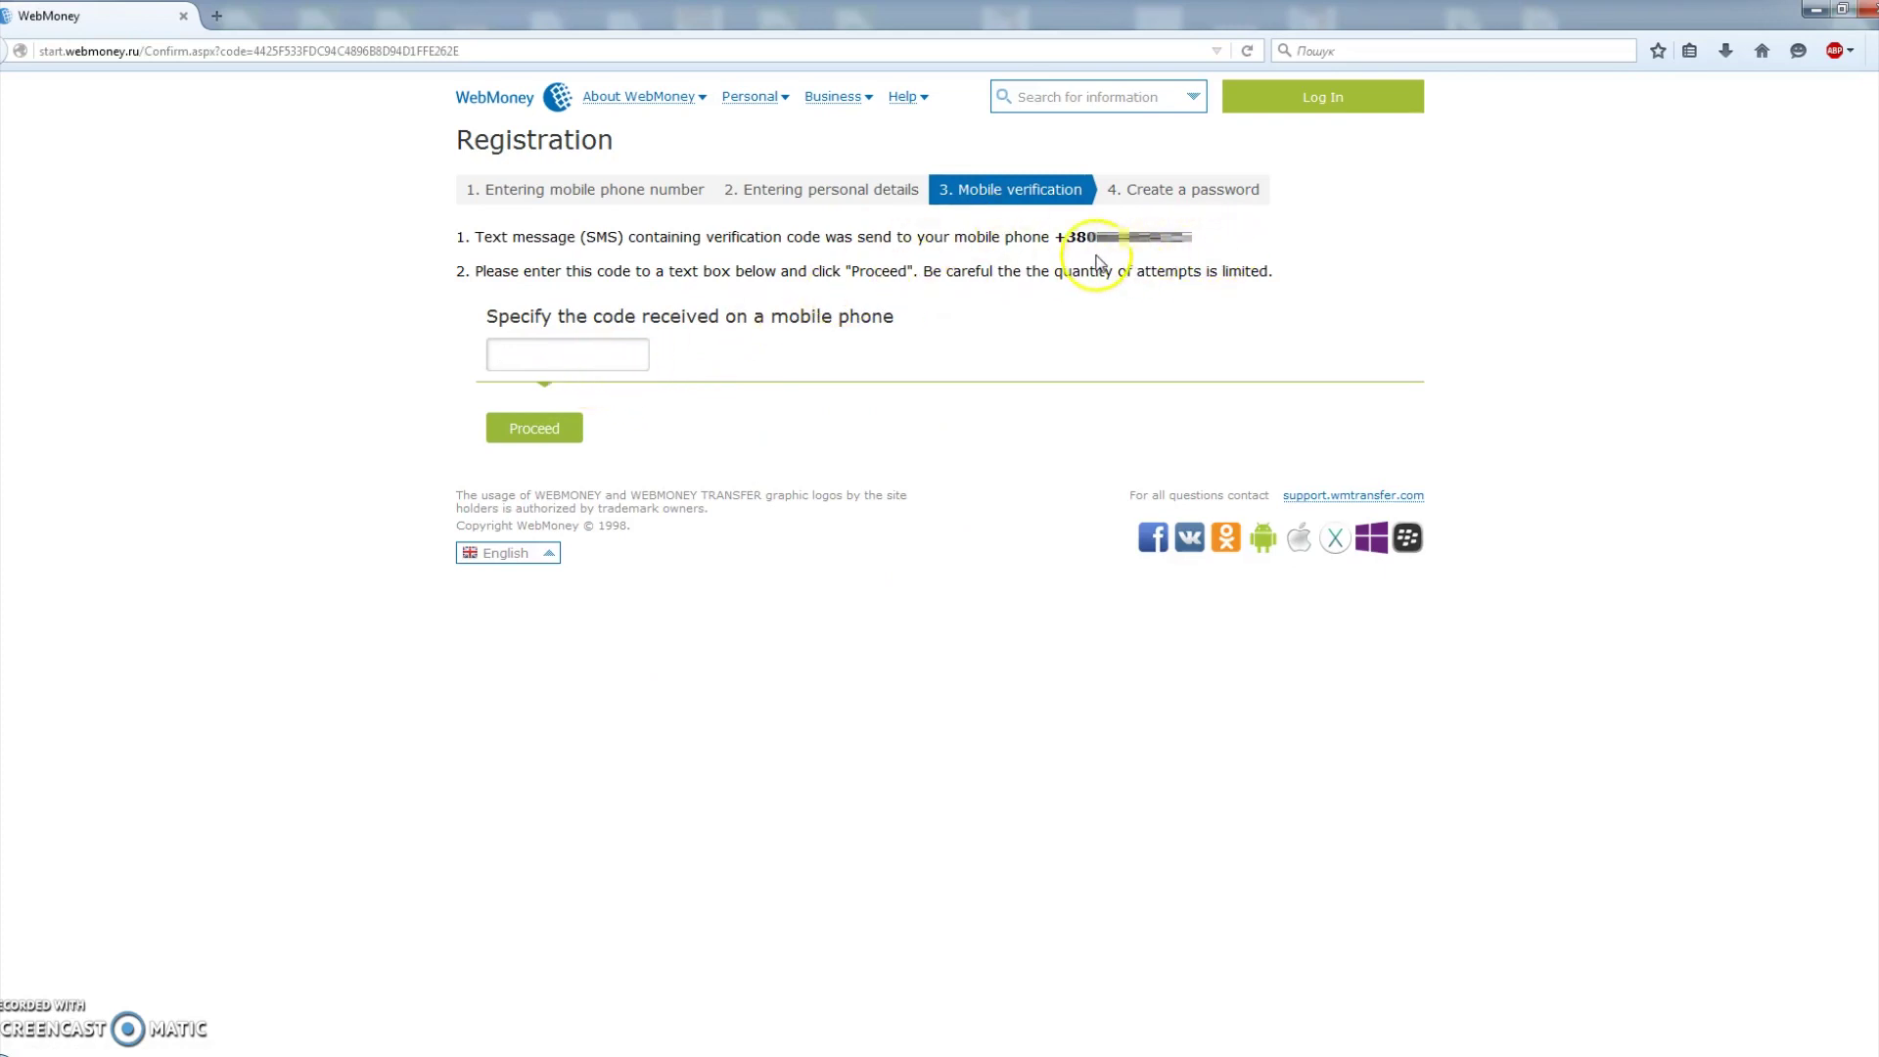
left_click(554, 362)
left_click(544, 426)
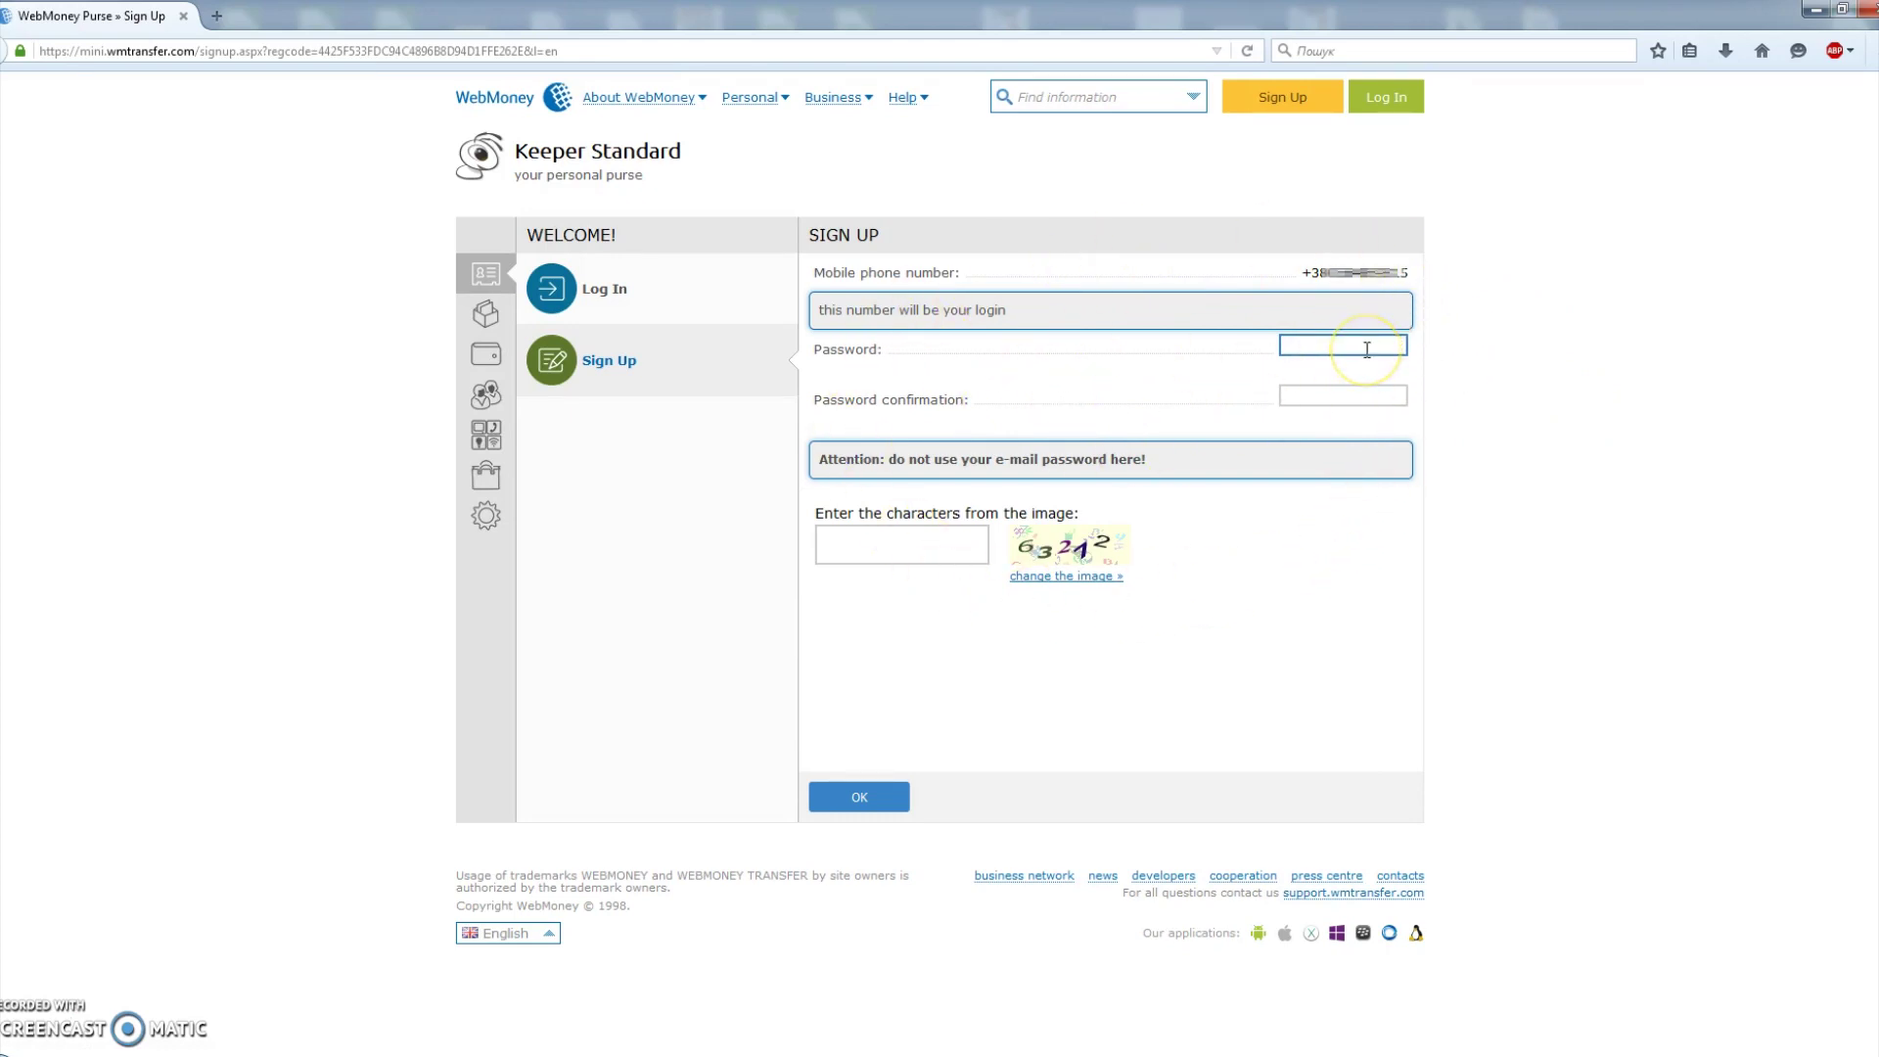
Set the account password, enter the captcha and complete sign-up
left_click(1304, 396)
key("ctrl+v")
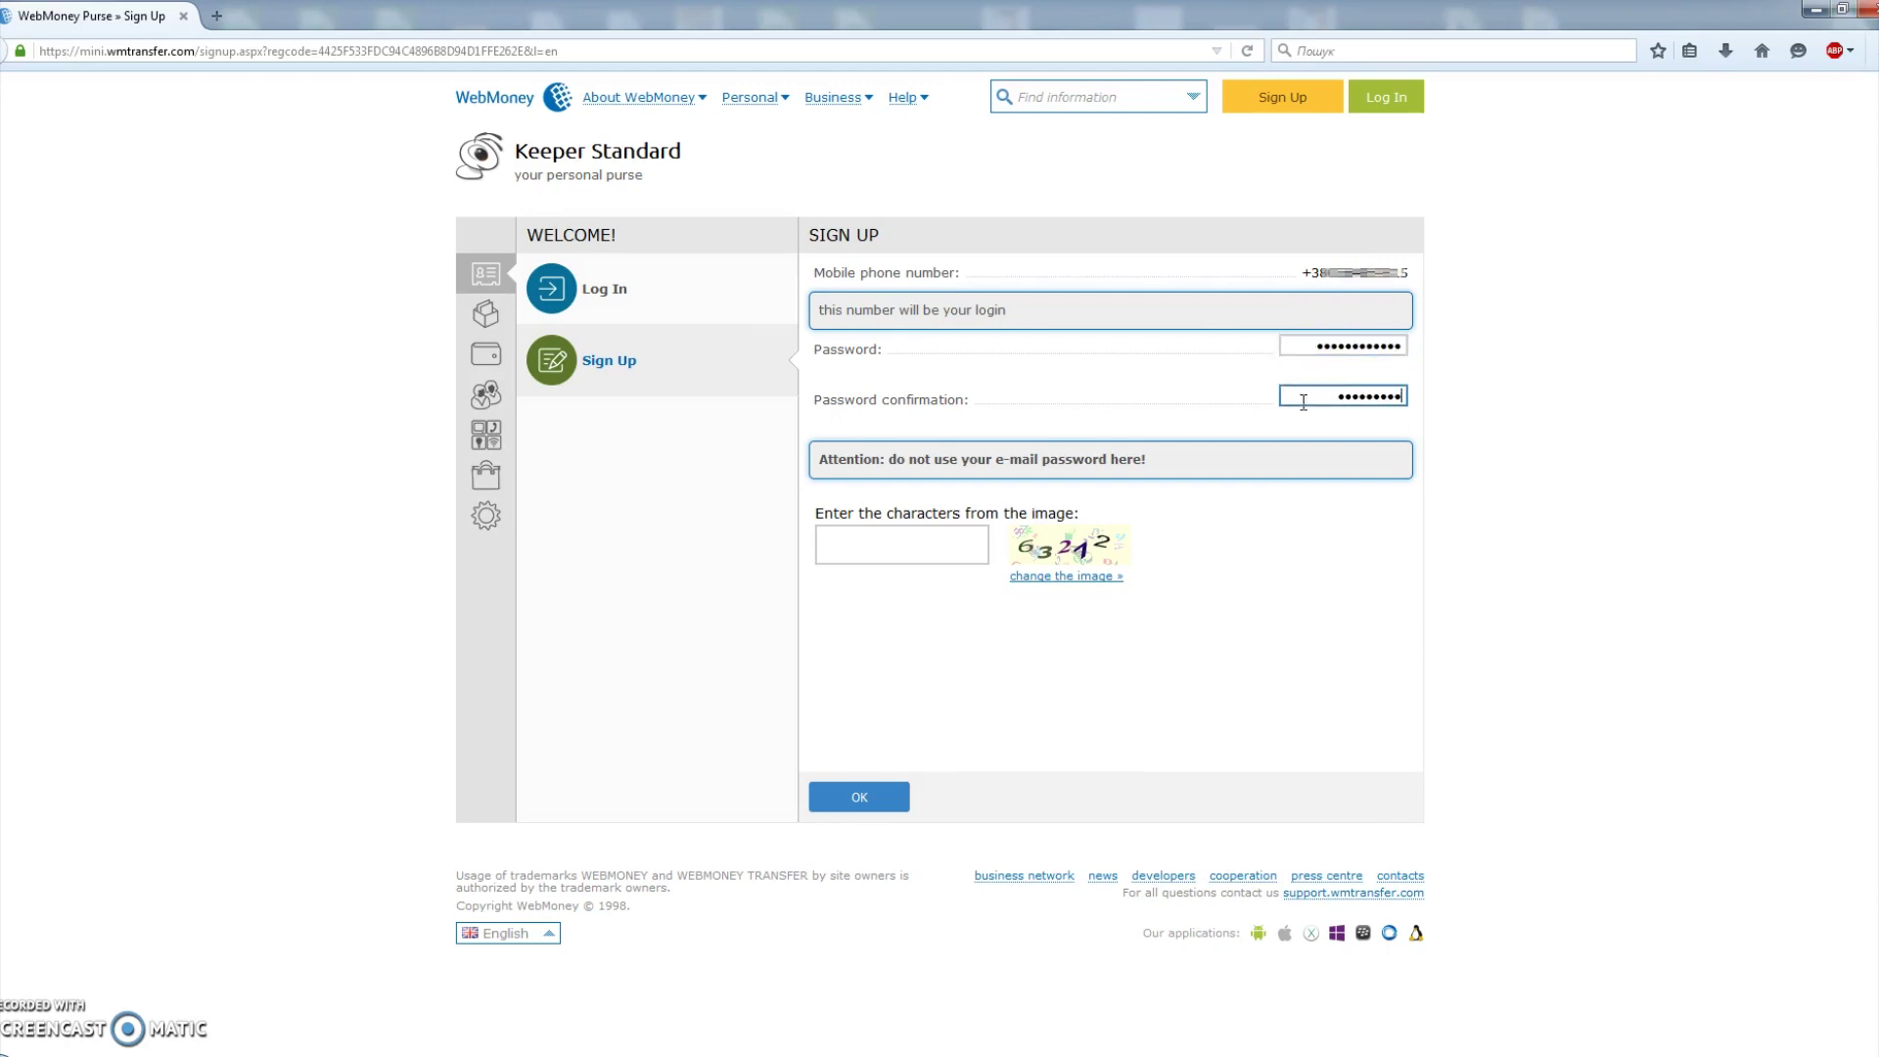
left_click(868, 545)
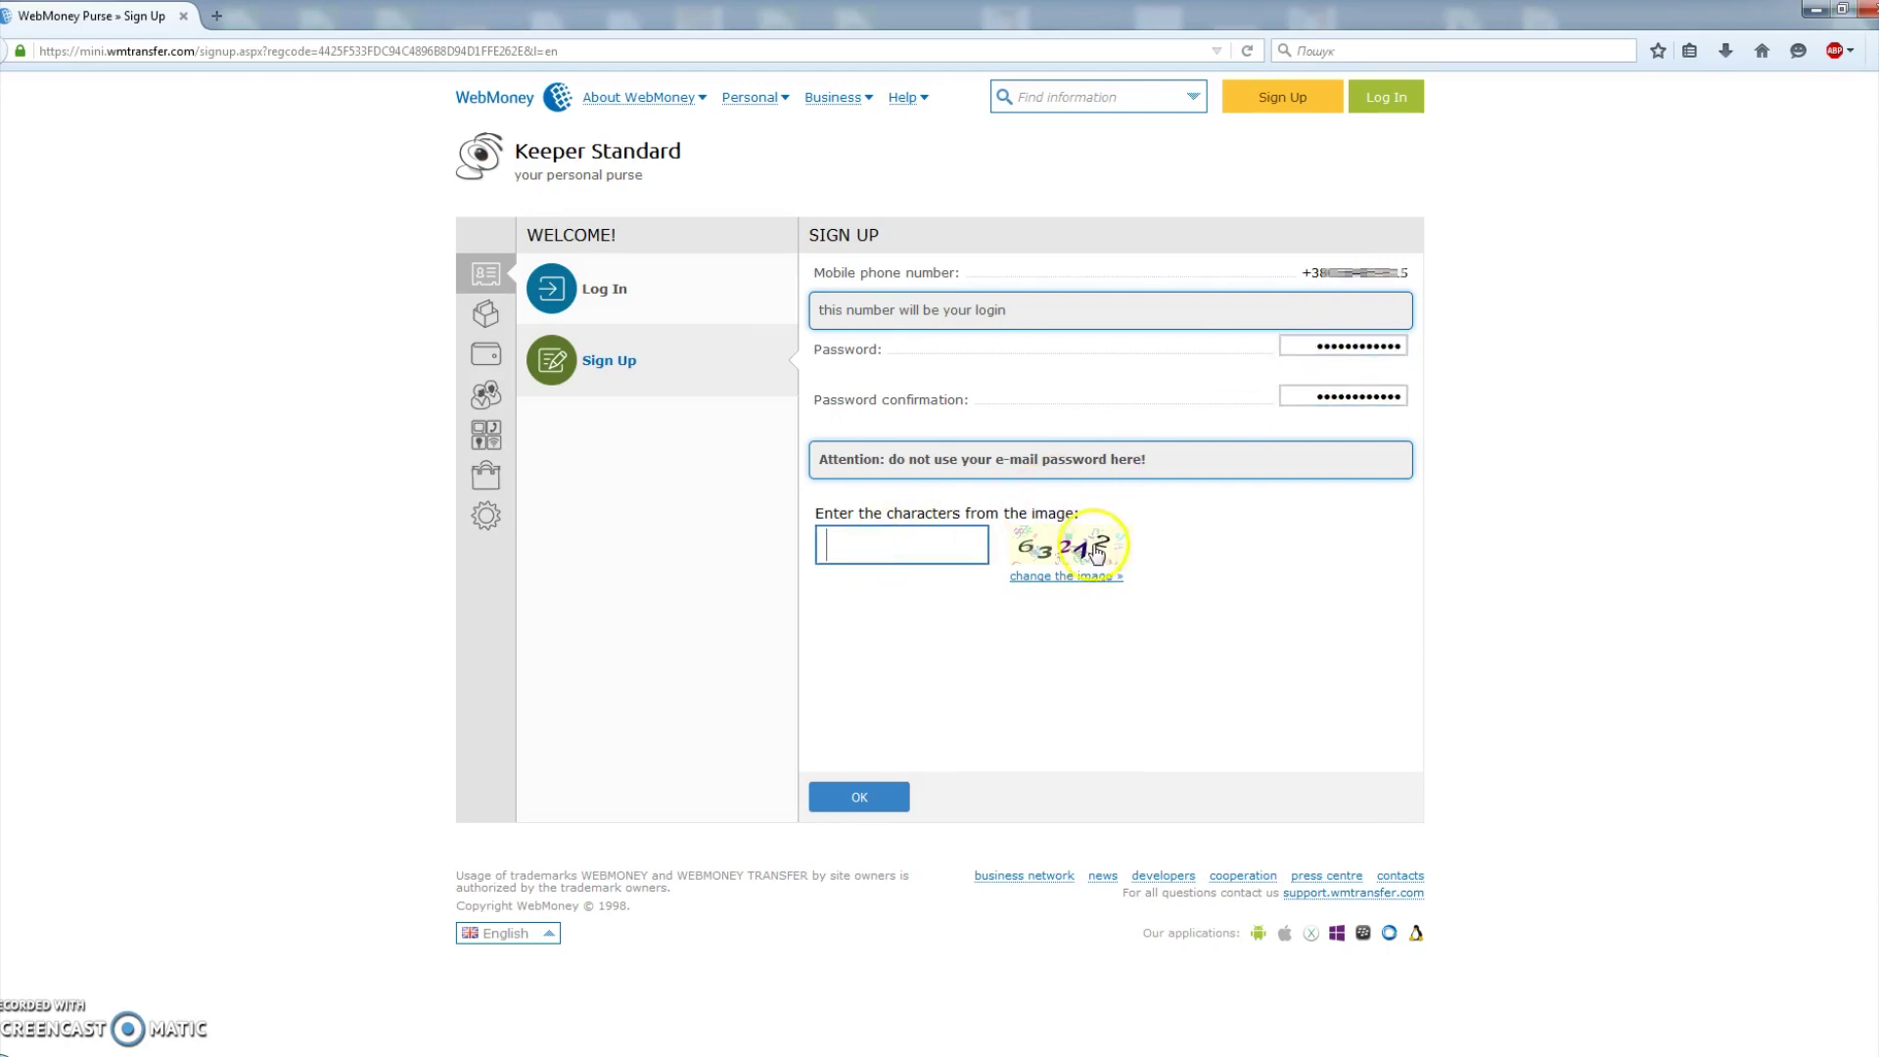
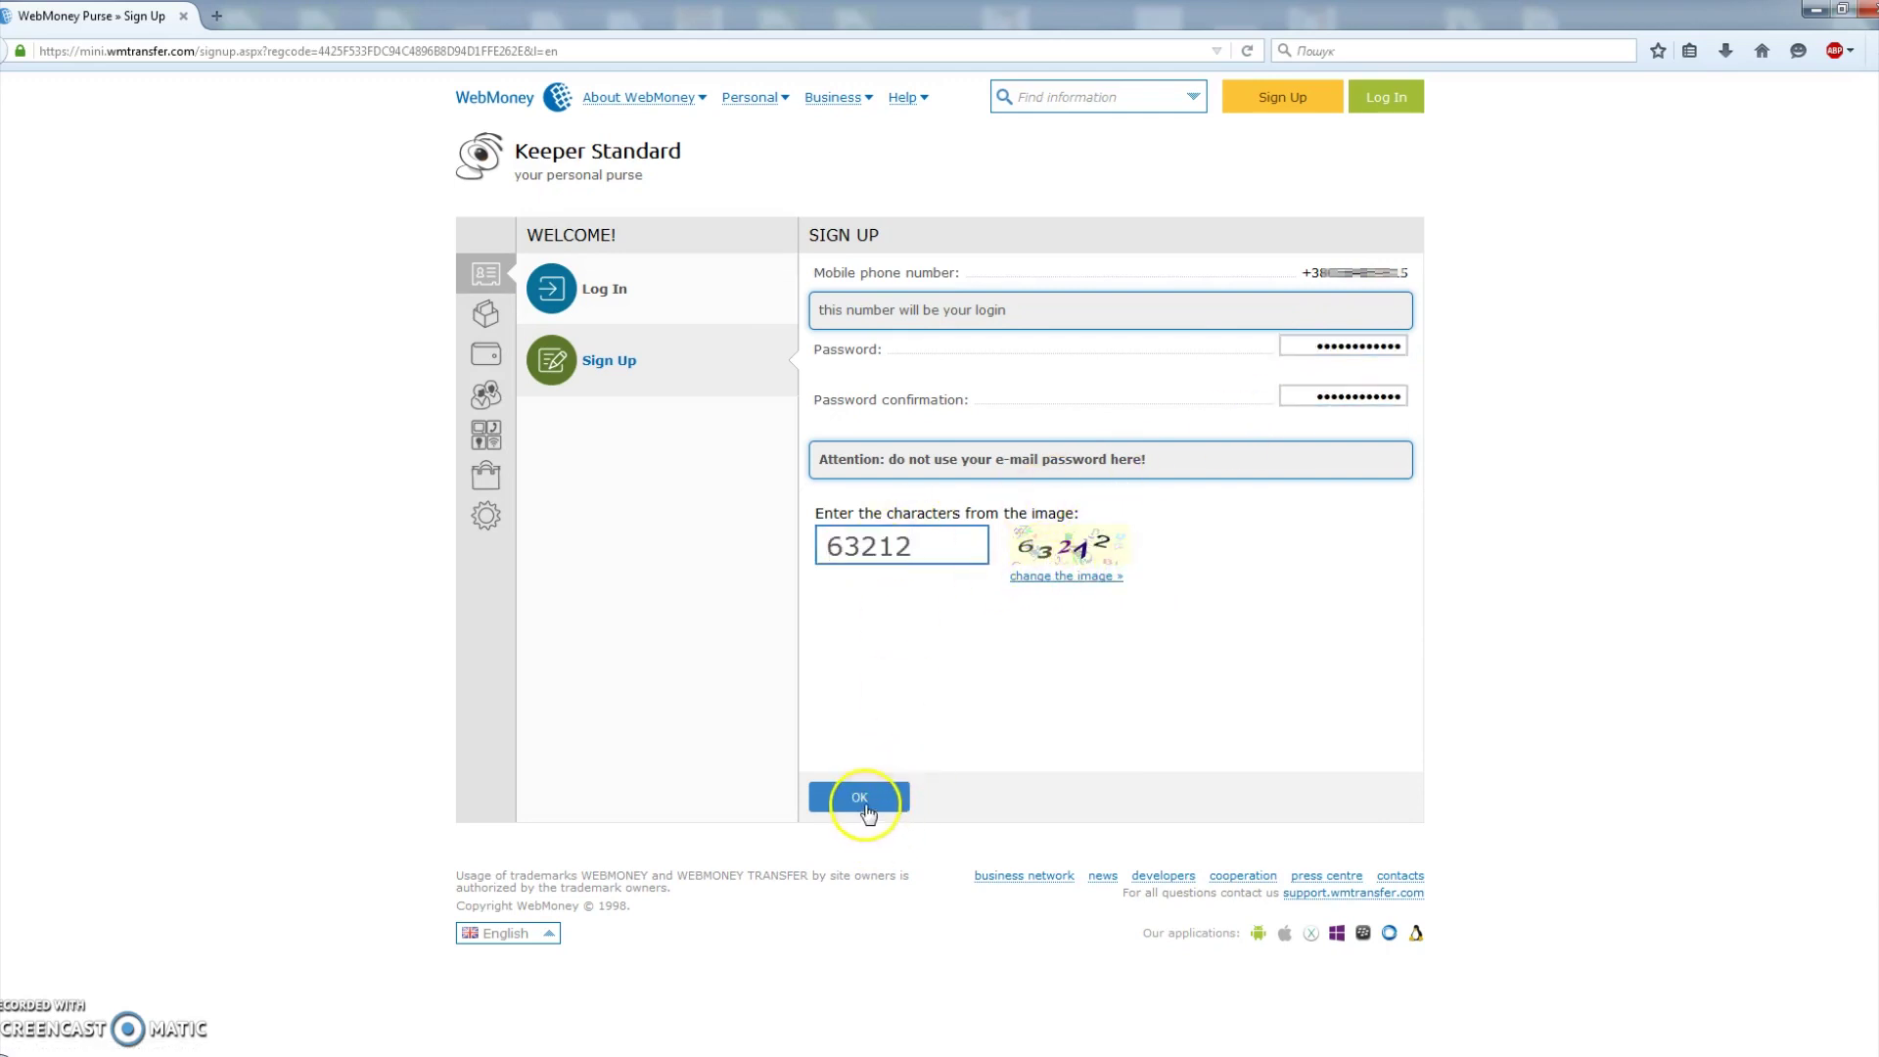
left_click(861, 799)
left_click(456, 100)
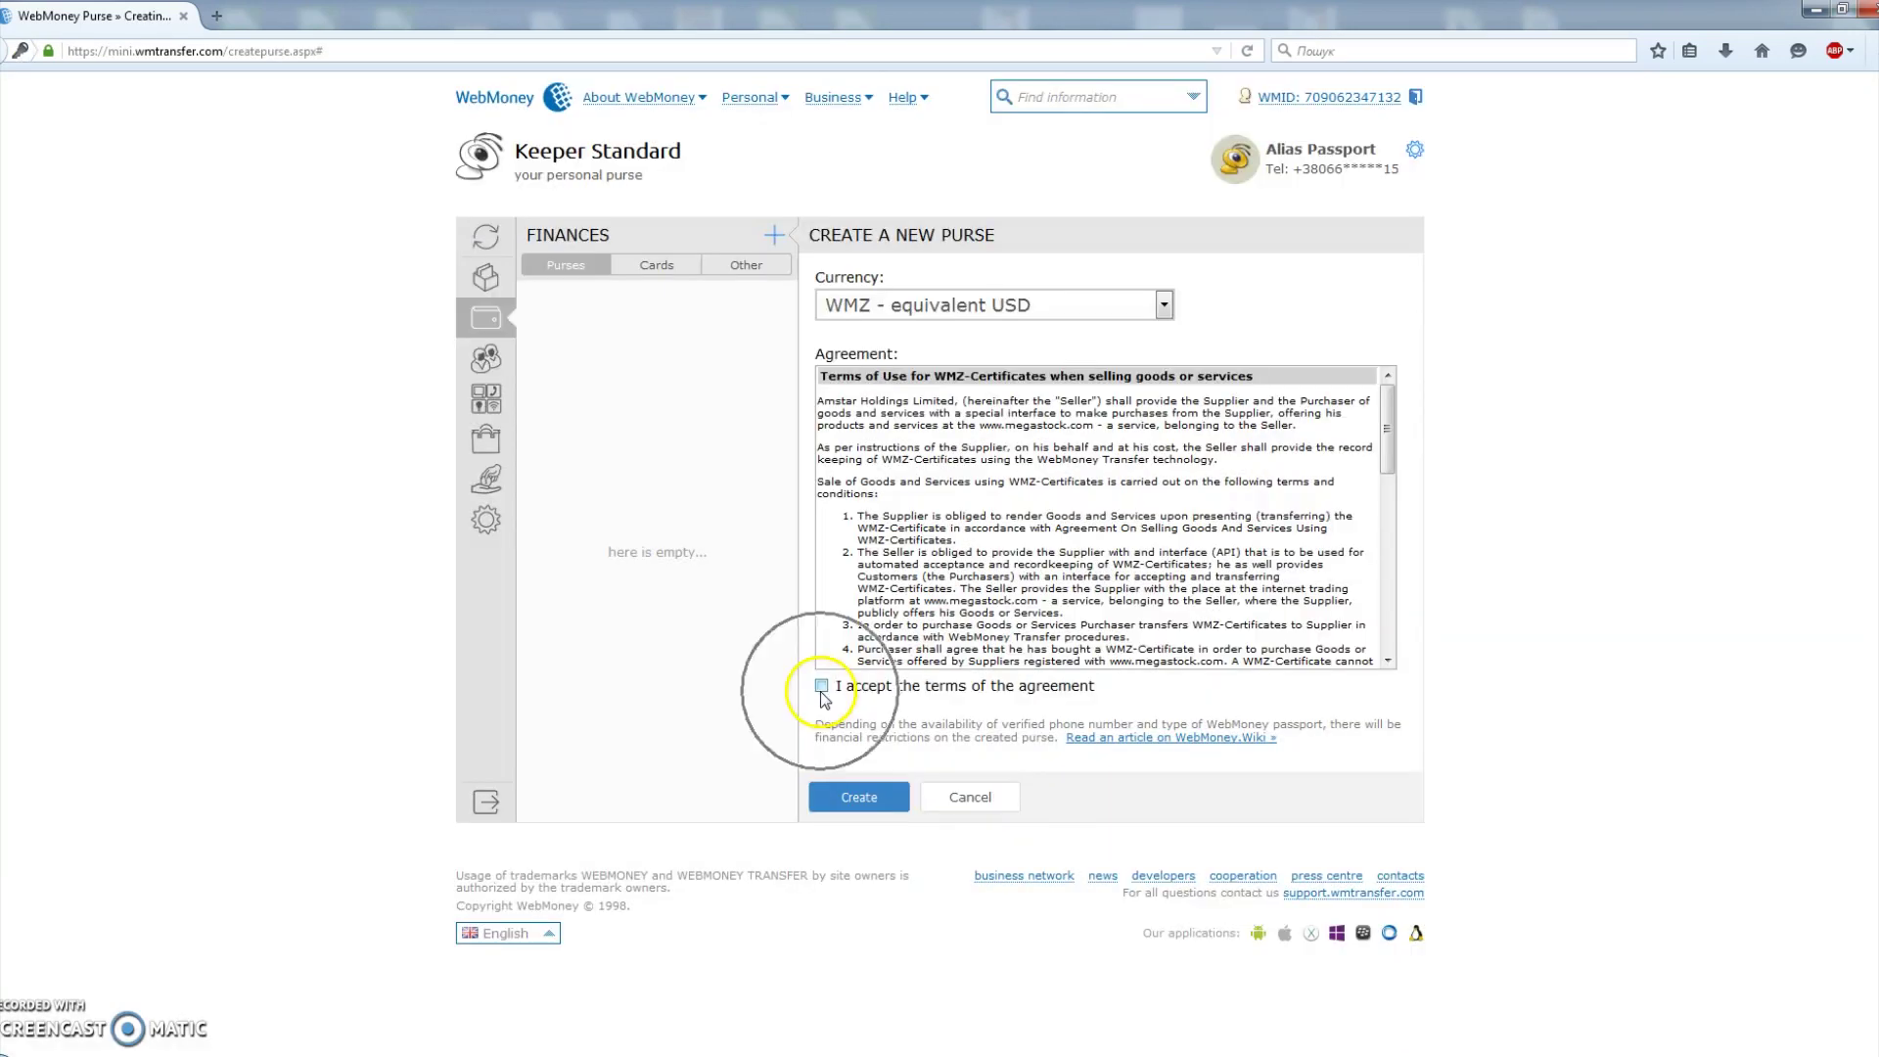
Accept the agreement and create the WMZ (USD equivalent) purse
left_click(822, 685)
left_click(878, 813)
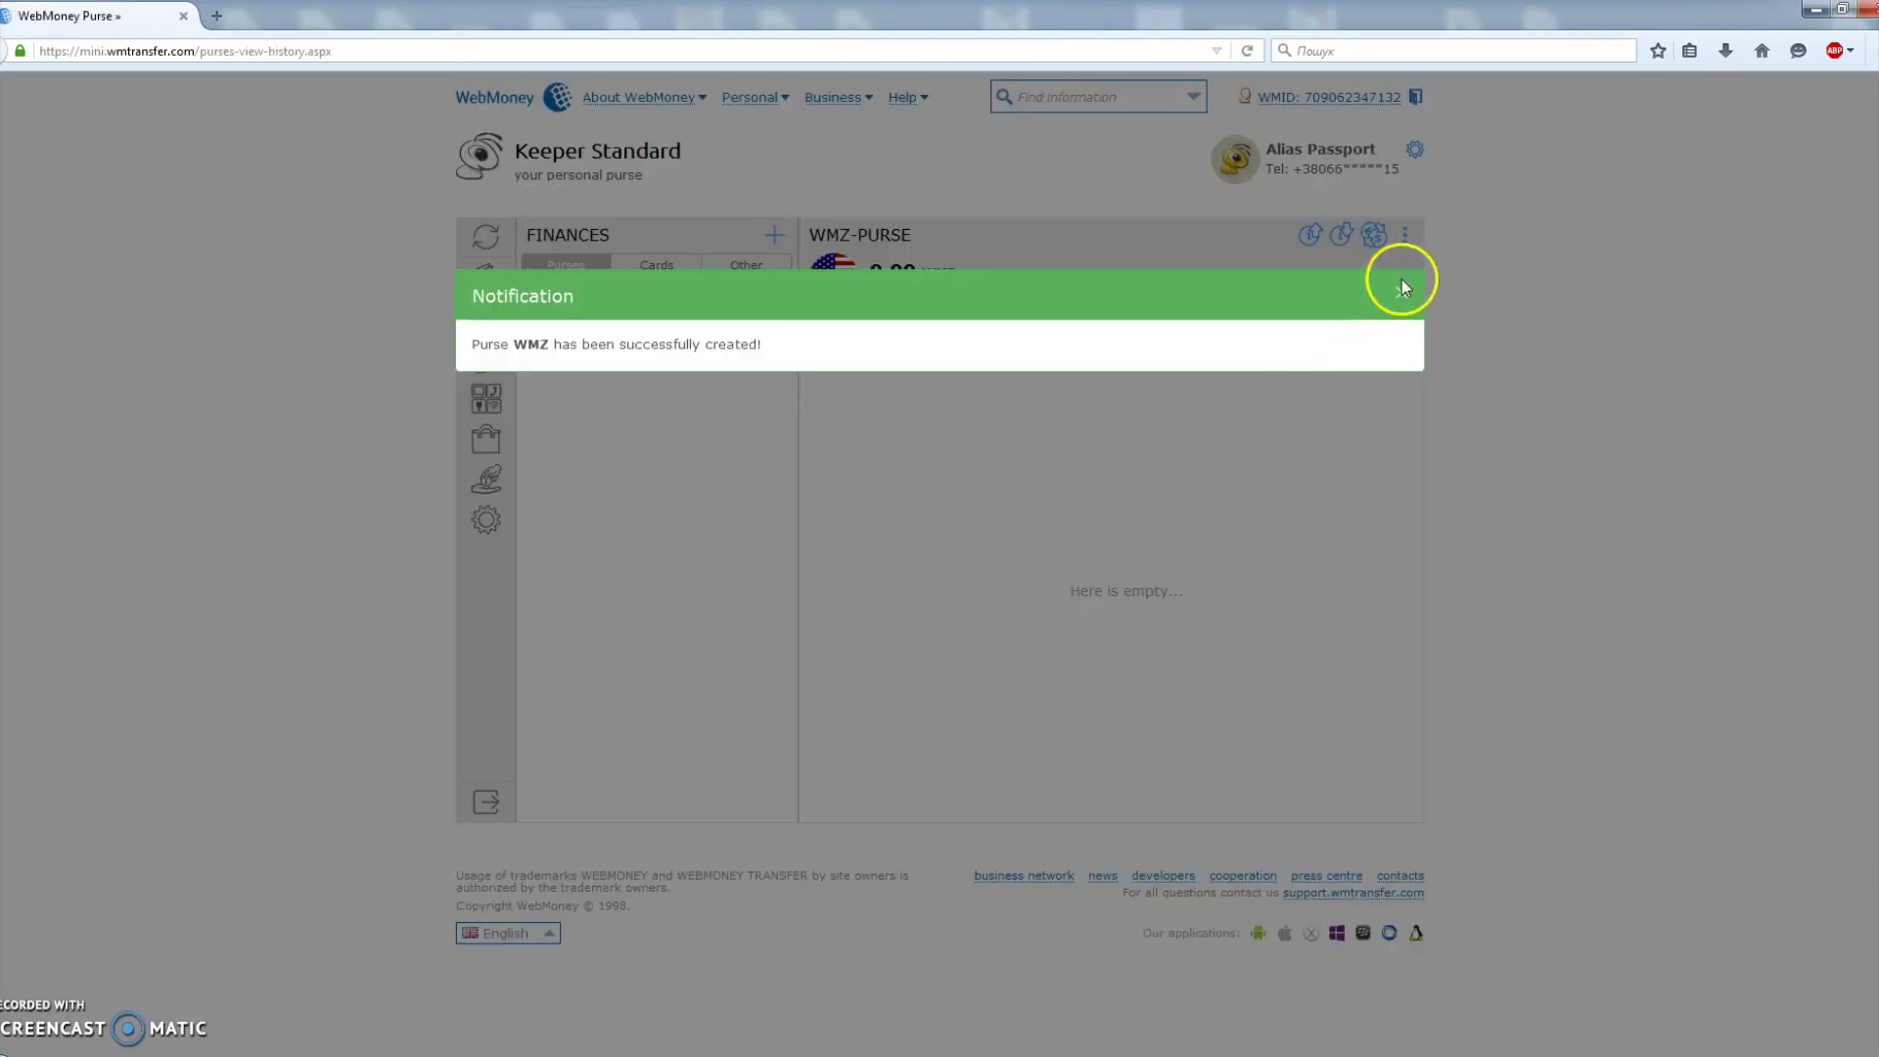
left_click(1402, 288)
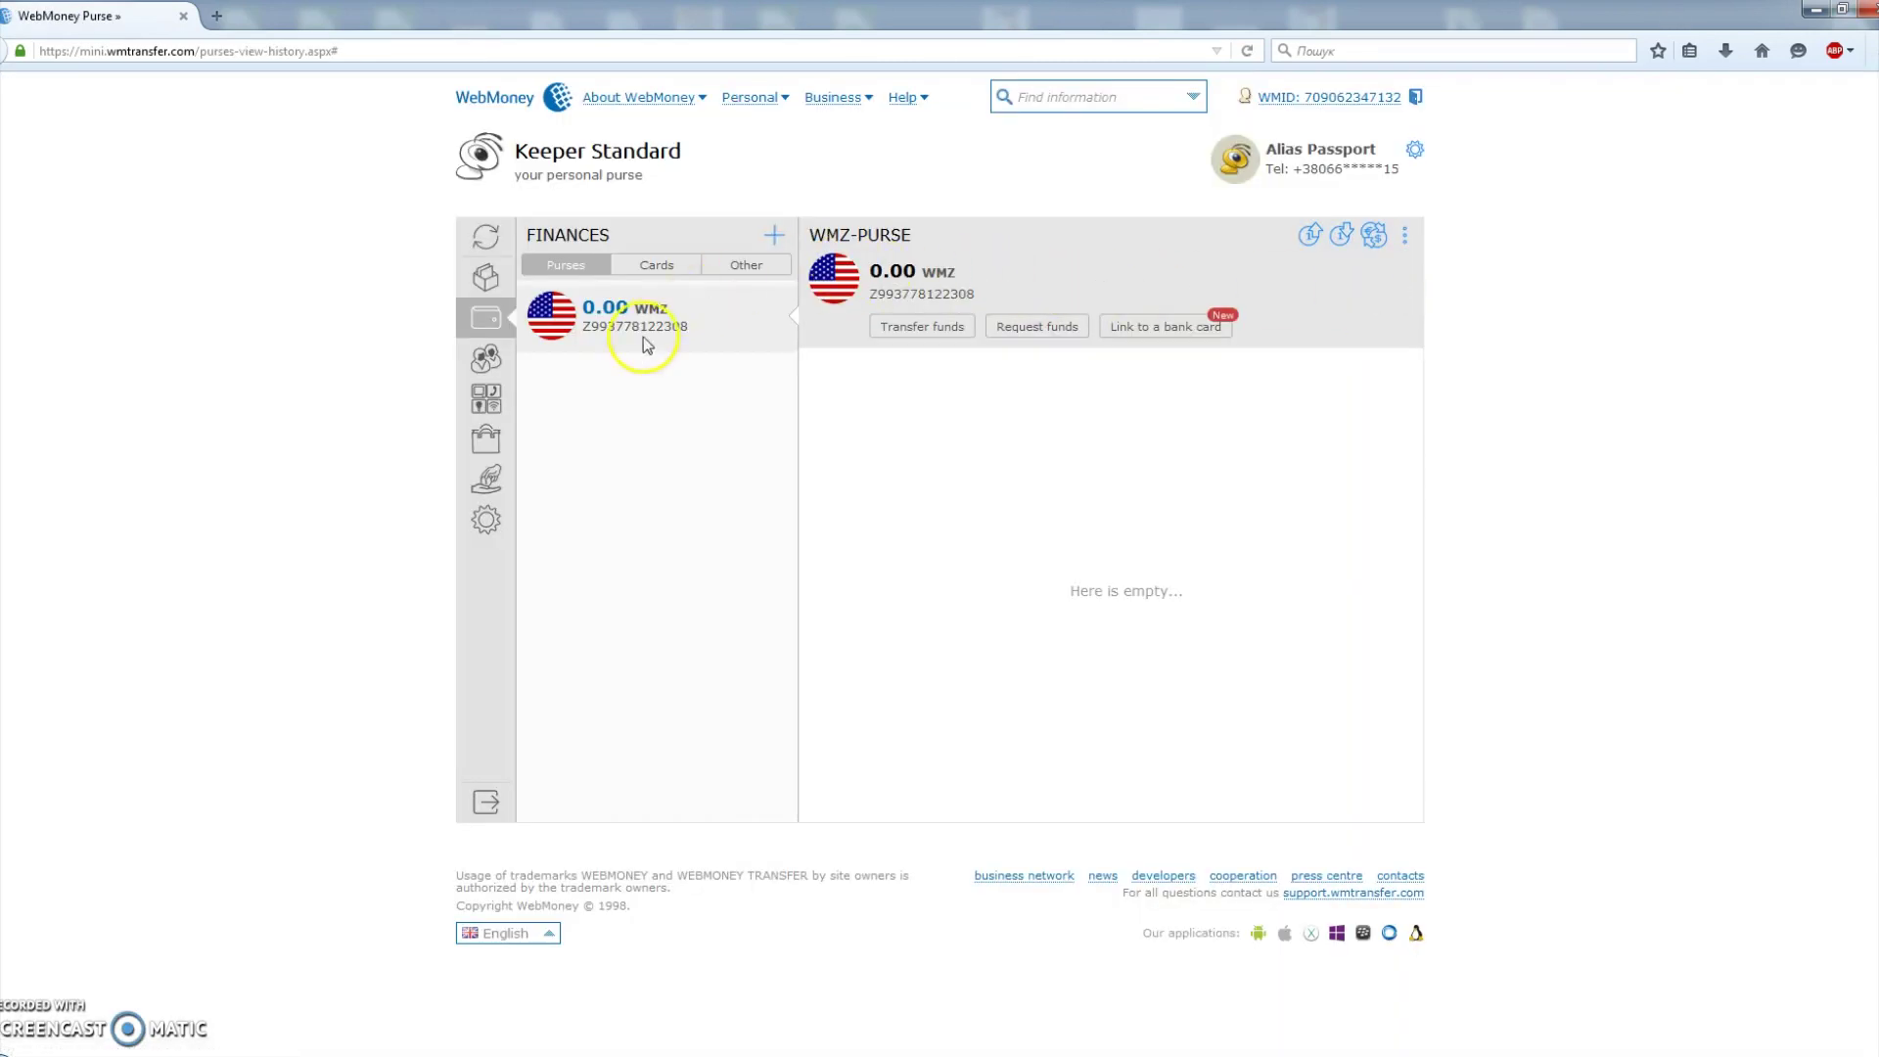
Select the new WMZ purse number in the finances list
left_click(915, 327)
left_click_drag(978, 272, 928, 273)
left_click(1057, 269)
left_click_drag(696, 330, 584, 328)
right_click(717, 364)
Select the WMZ purse number and its 0,00 balance text
left_click(740, 329)
left_click_drag(685, 333, 534, 326)
left_click(692, 331)
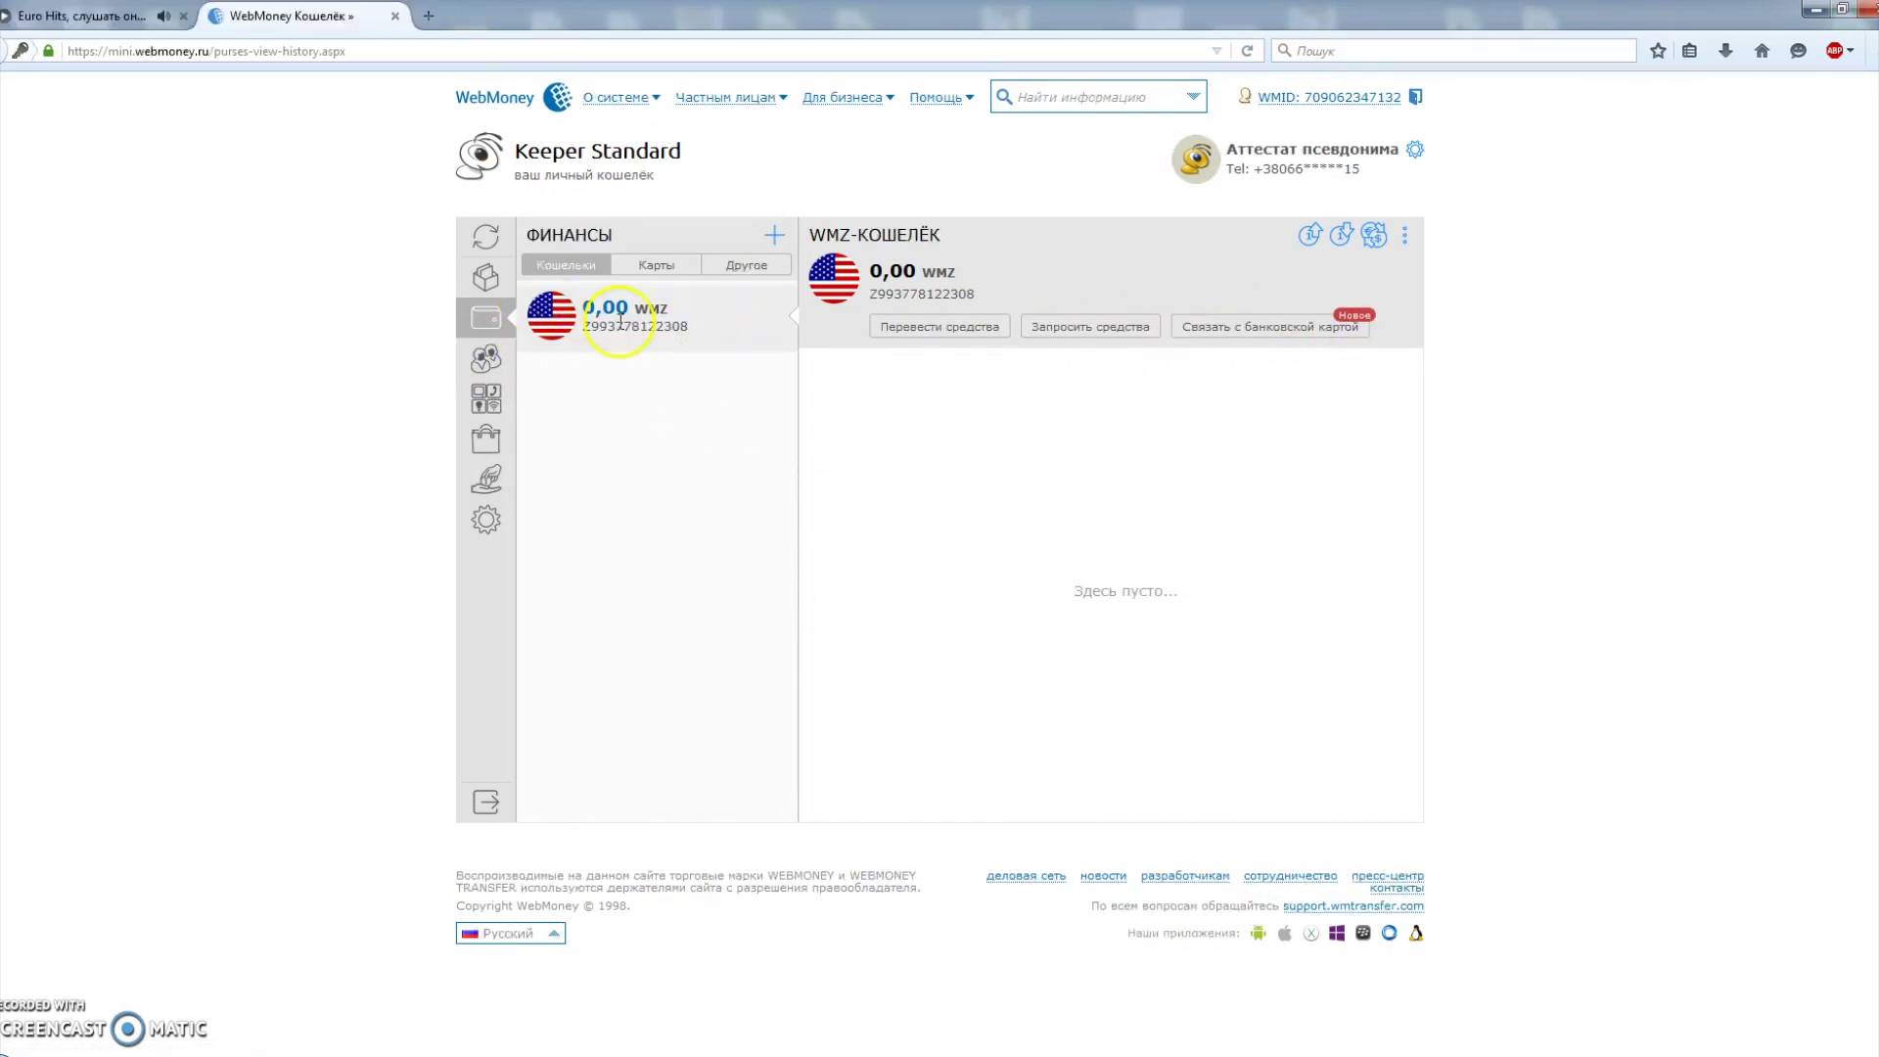
mouse_move(702, 315)
left_mouse_down()
mouse_move(572, 309)
mouse_move(693, 333)
left_mouse_up()
left_click(581, 341)
Create a second purse with currency 'WMU - эквивалент UAH', accepting the agreement
left_click(738, 325)
left_click(1192, 306)
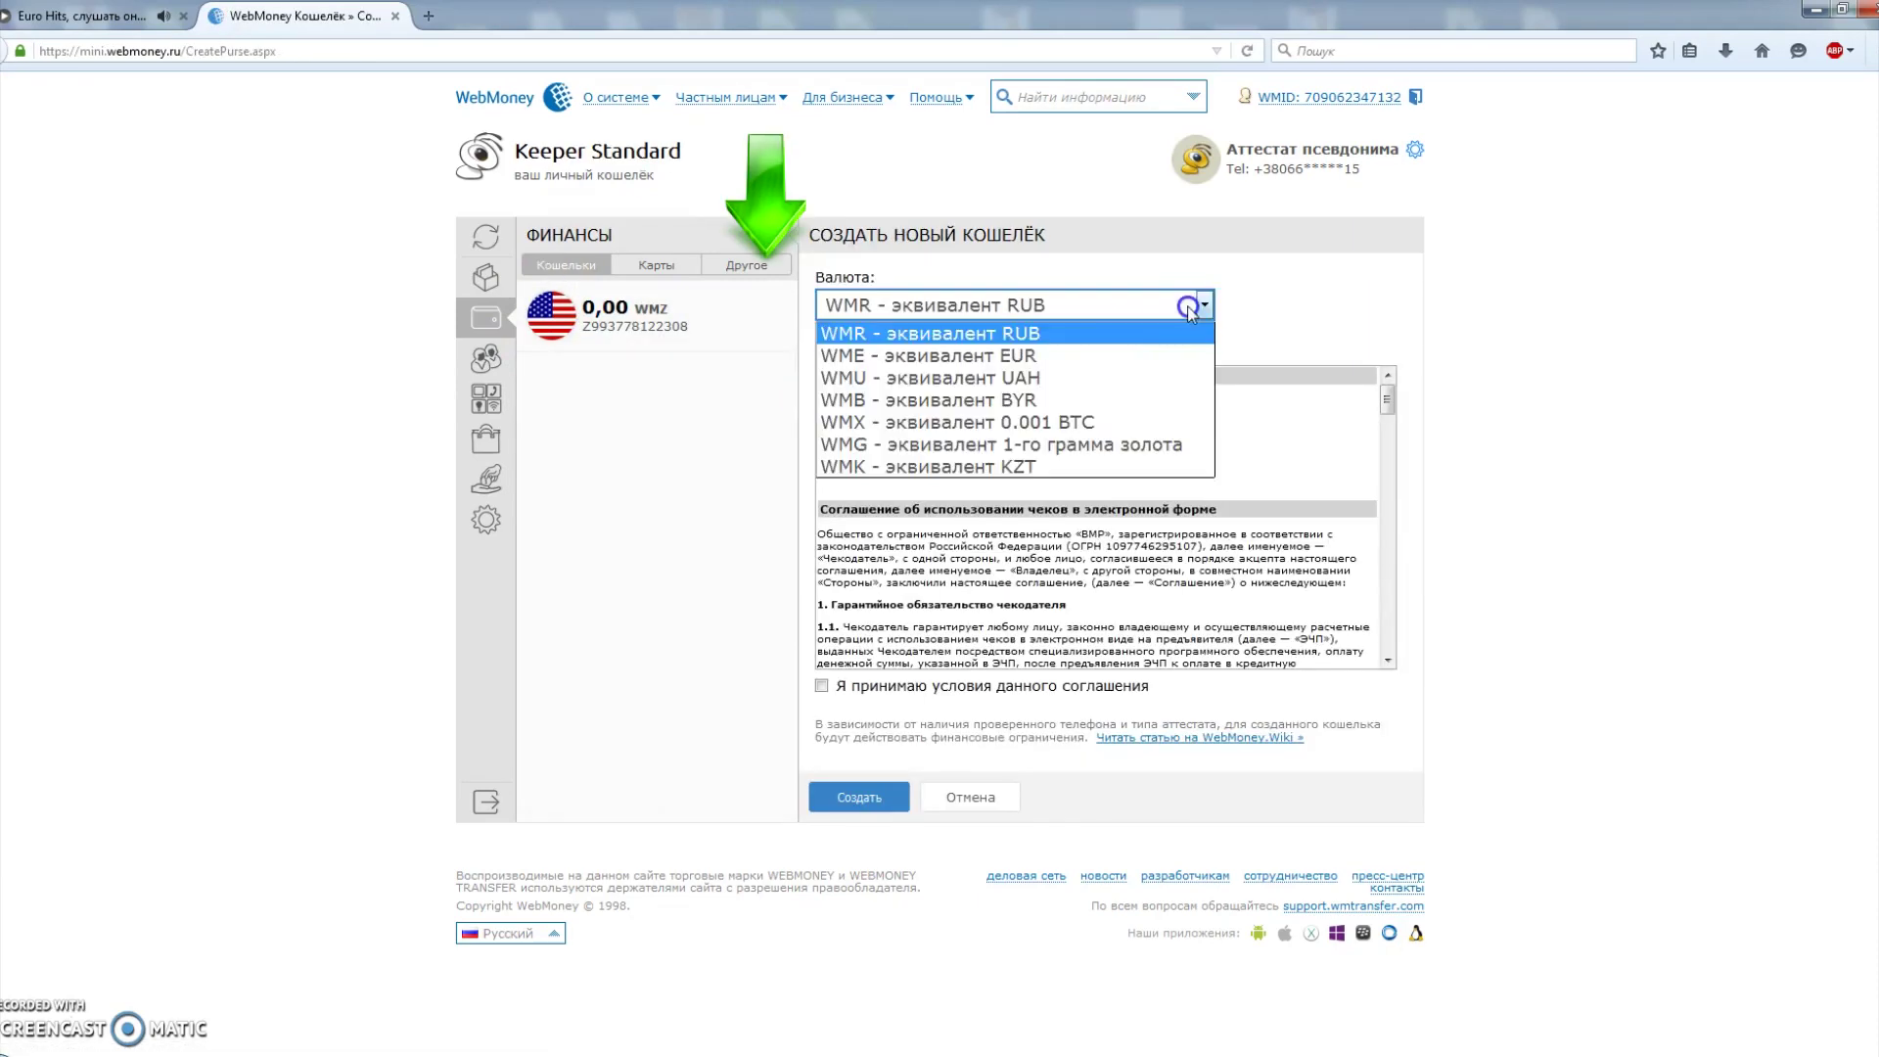
left_click(1141, 382)
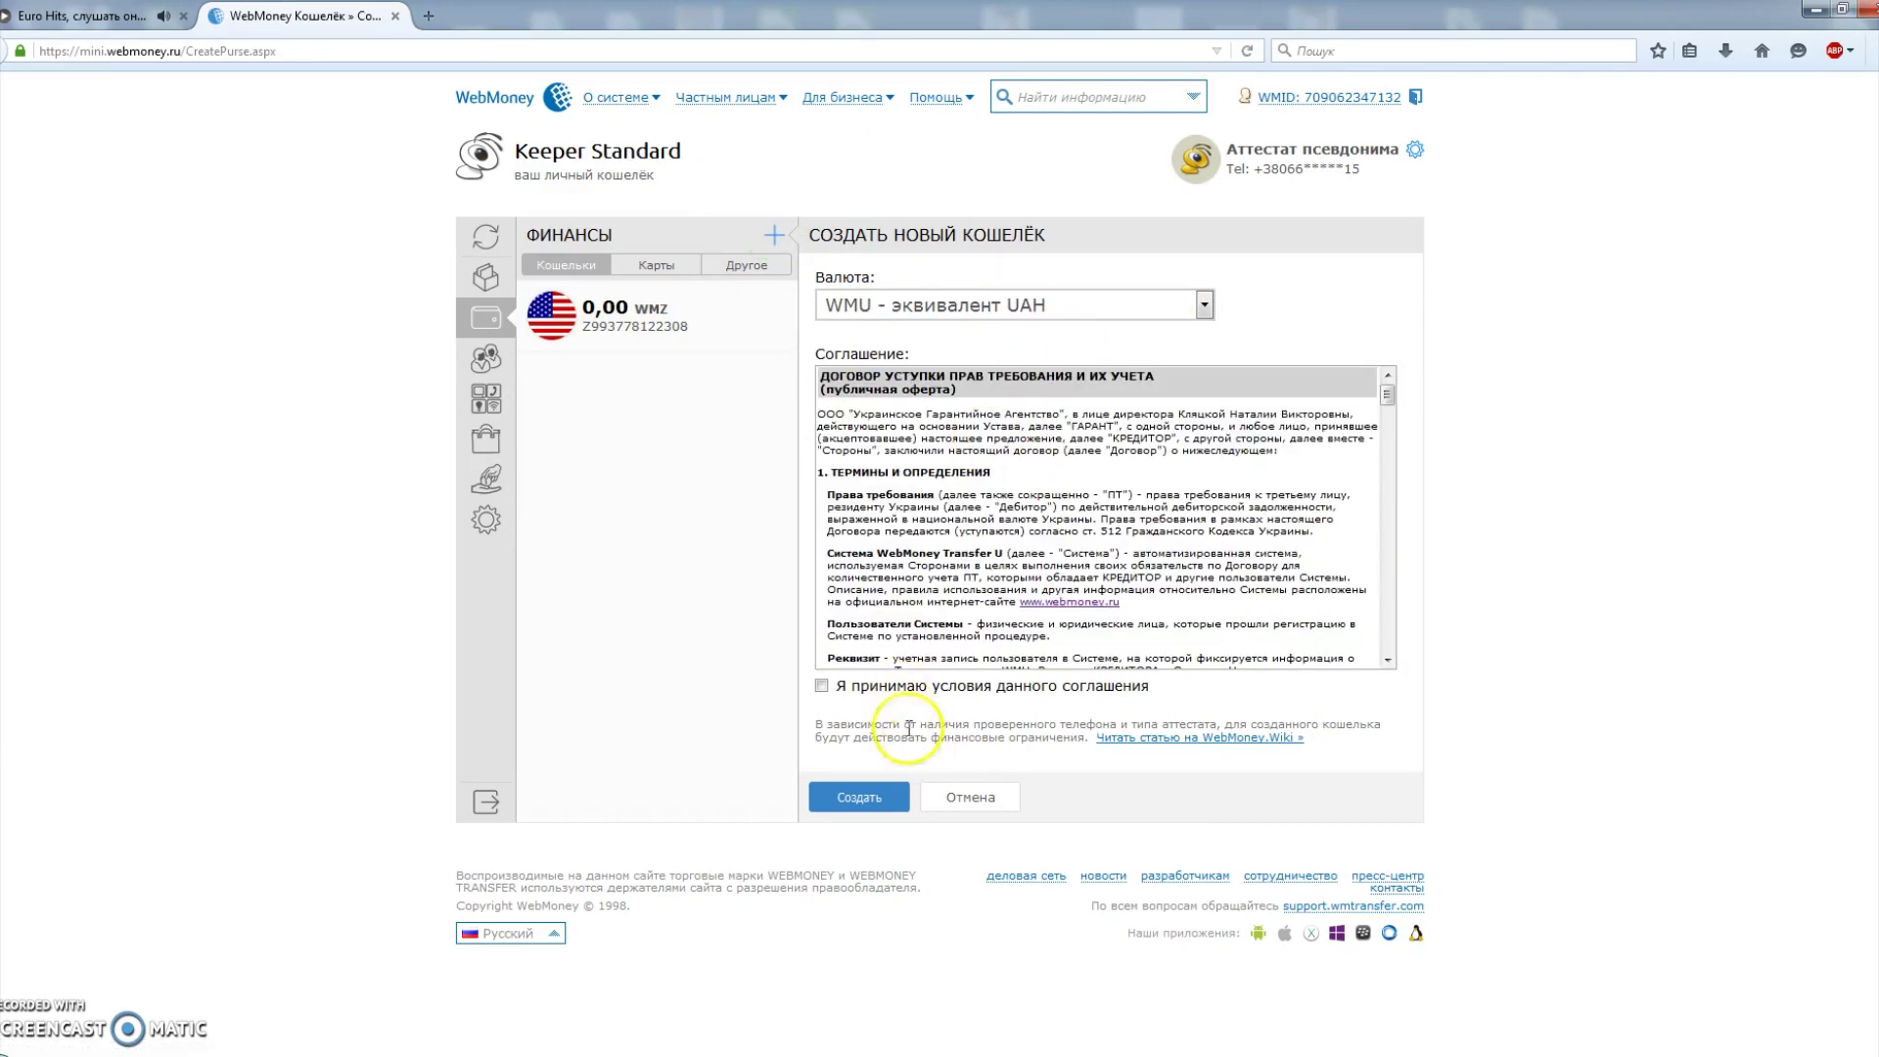
left_click(821, 687)
key("Return")
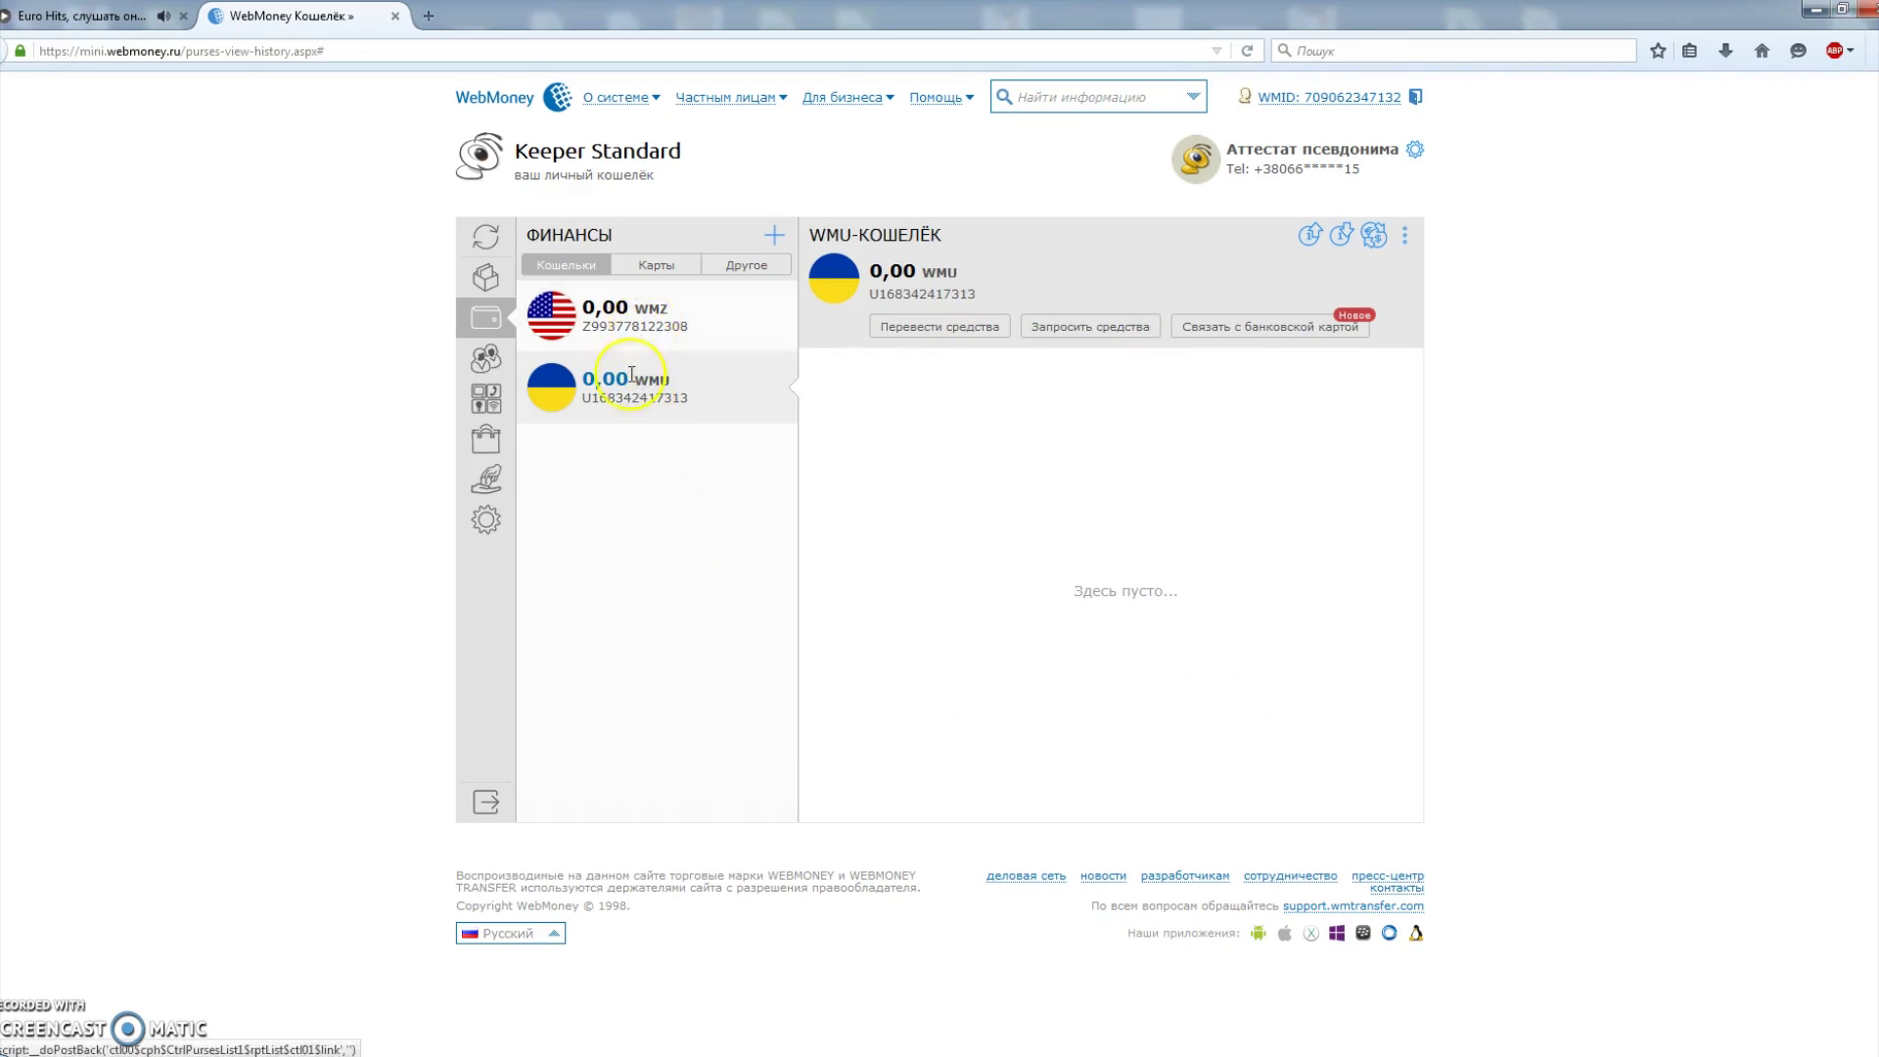
View the new WMU purse alongside the WMZ purse and select its purse number
left_click(540, 423)
left_click(701, 336)
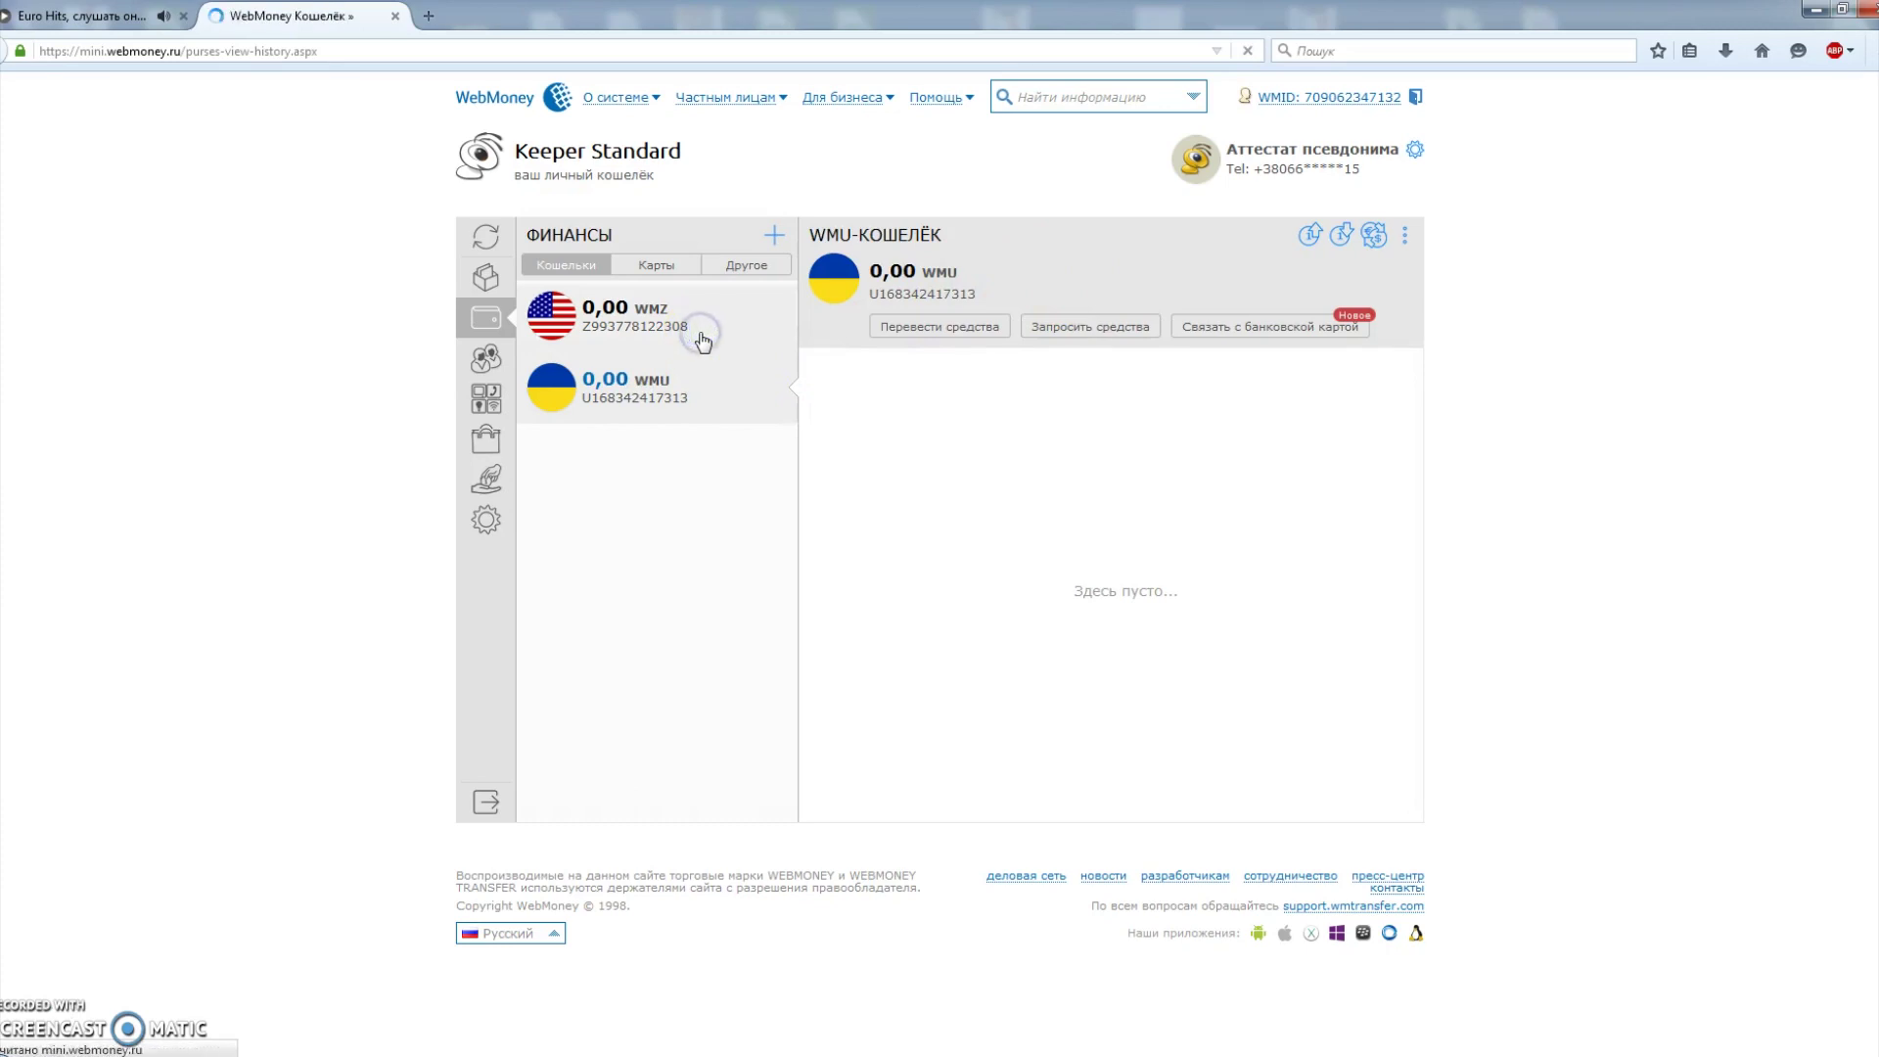
left_click(713, 409)
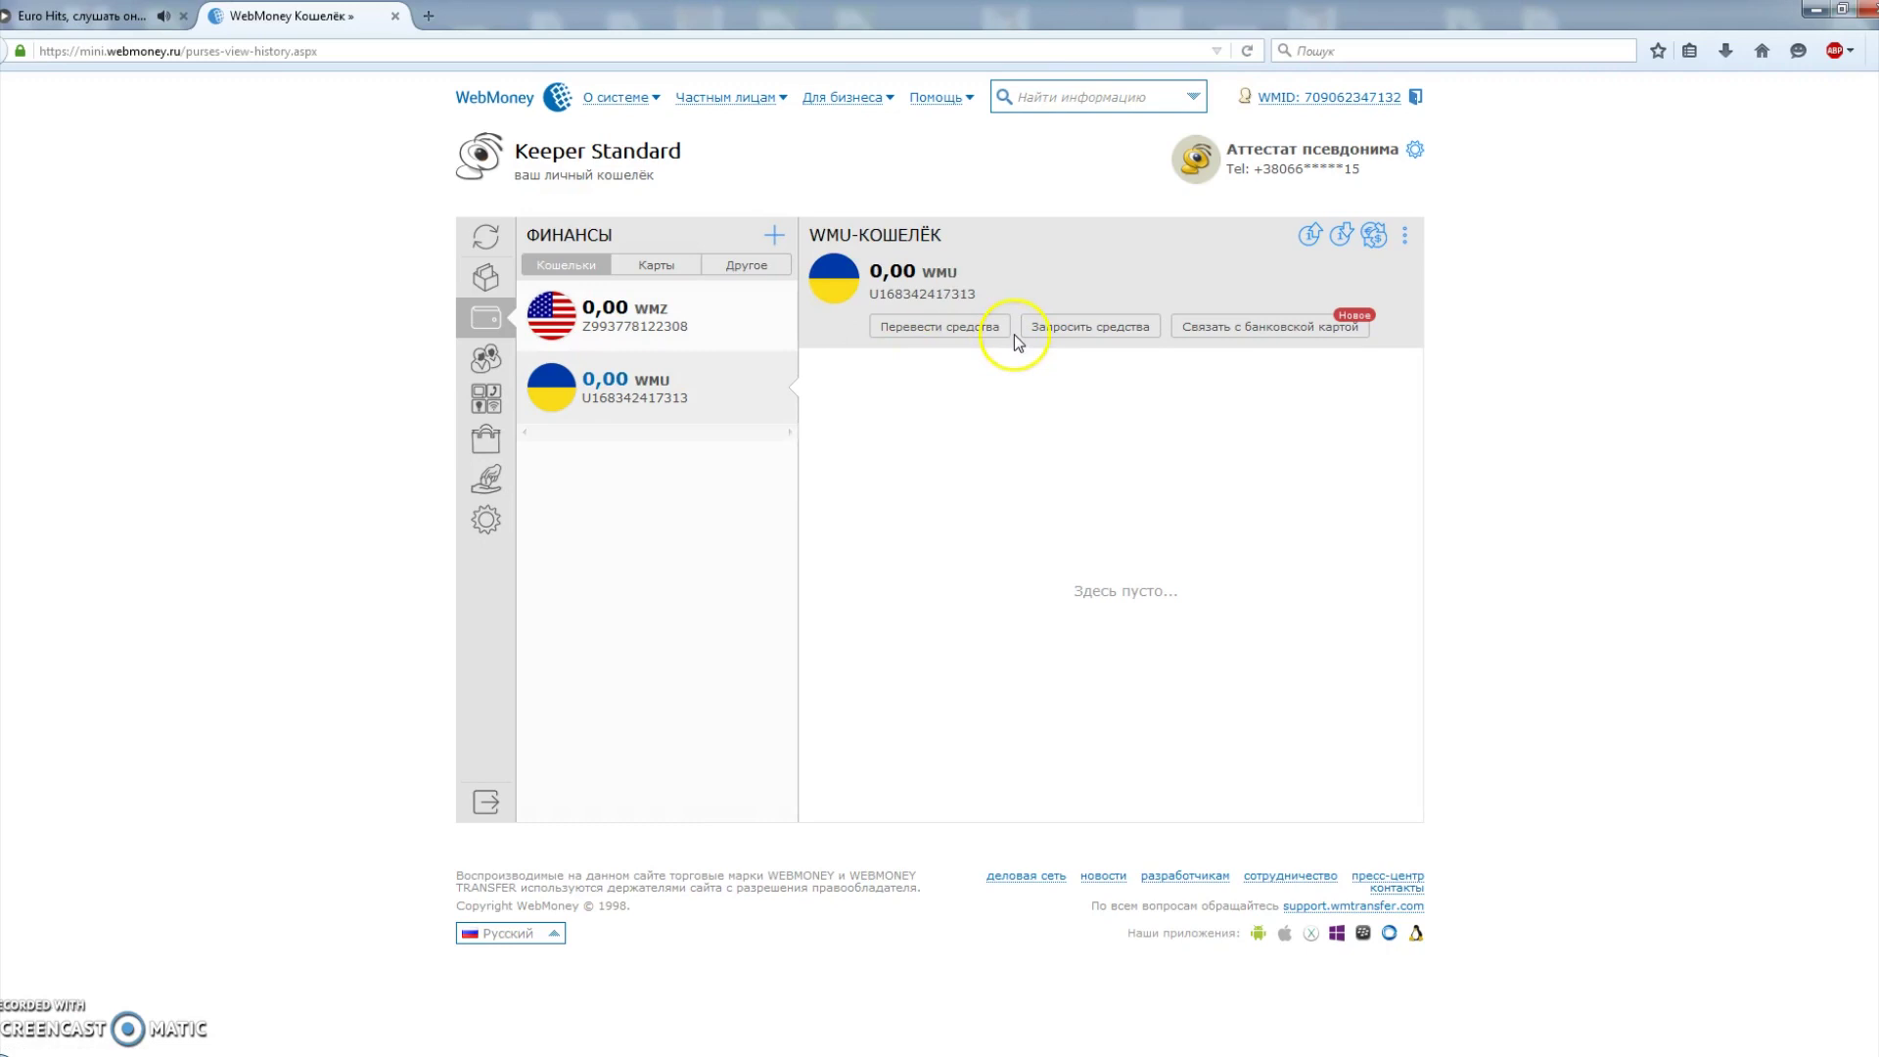
left_click_drag(981, 296, 870, 298)
left_click_drag(998, 305, 857, 308)
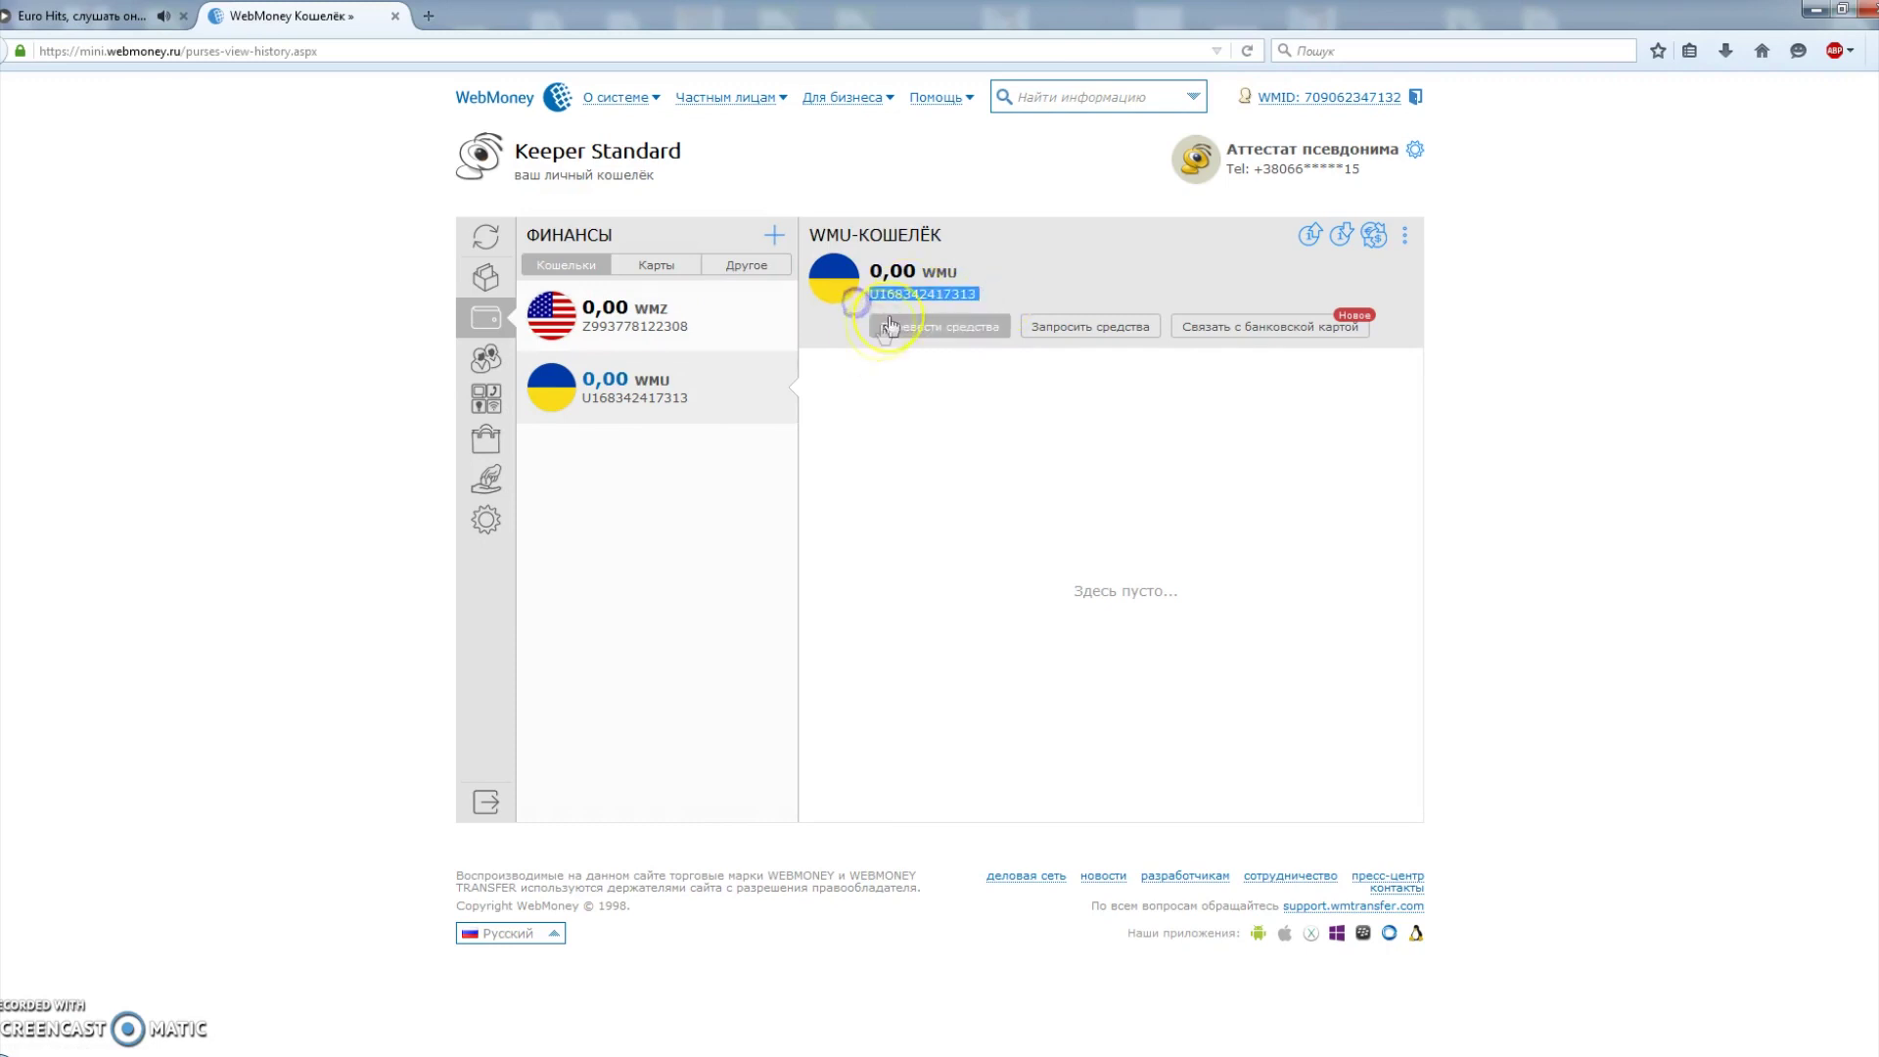
left_click(915, 440)
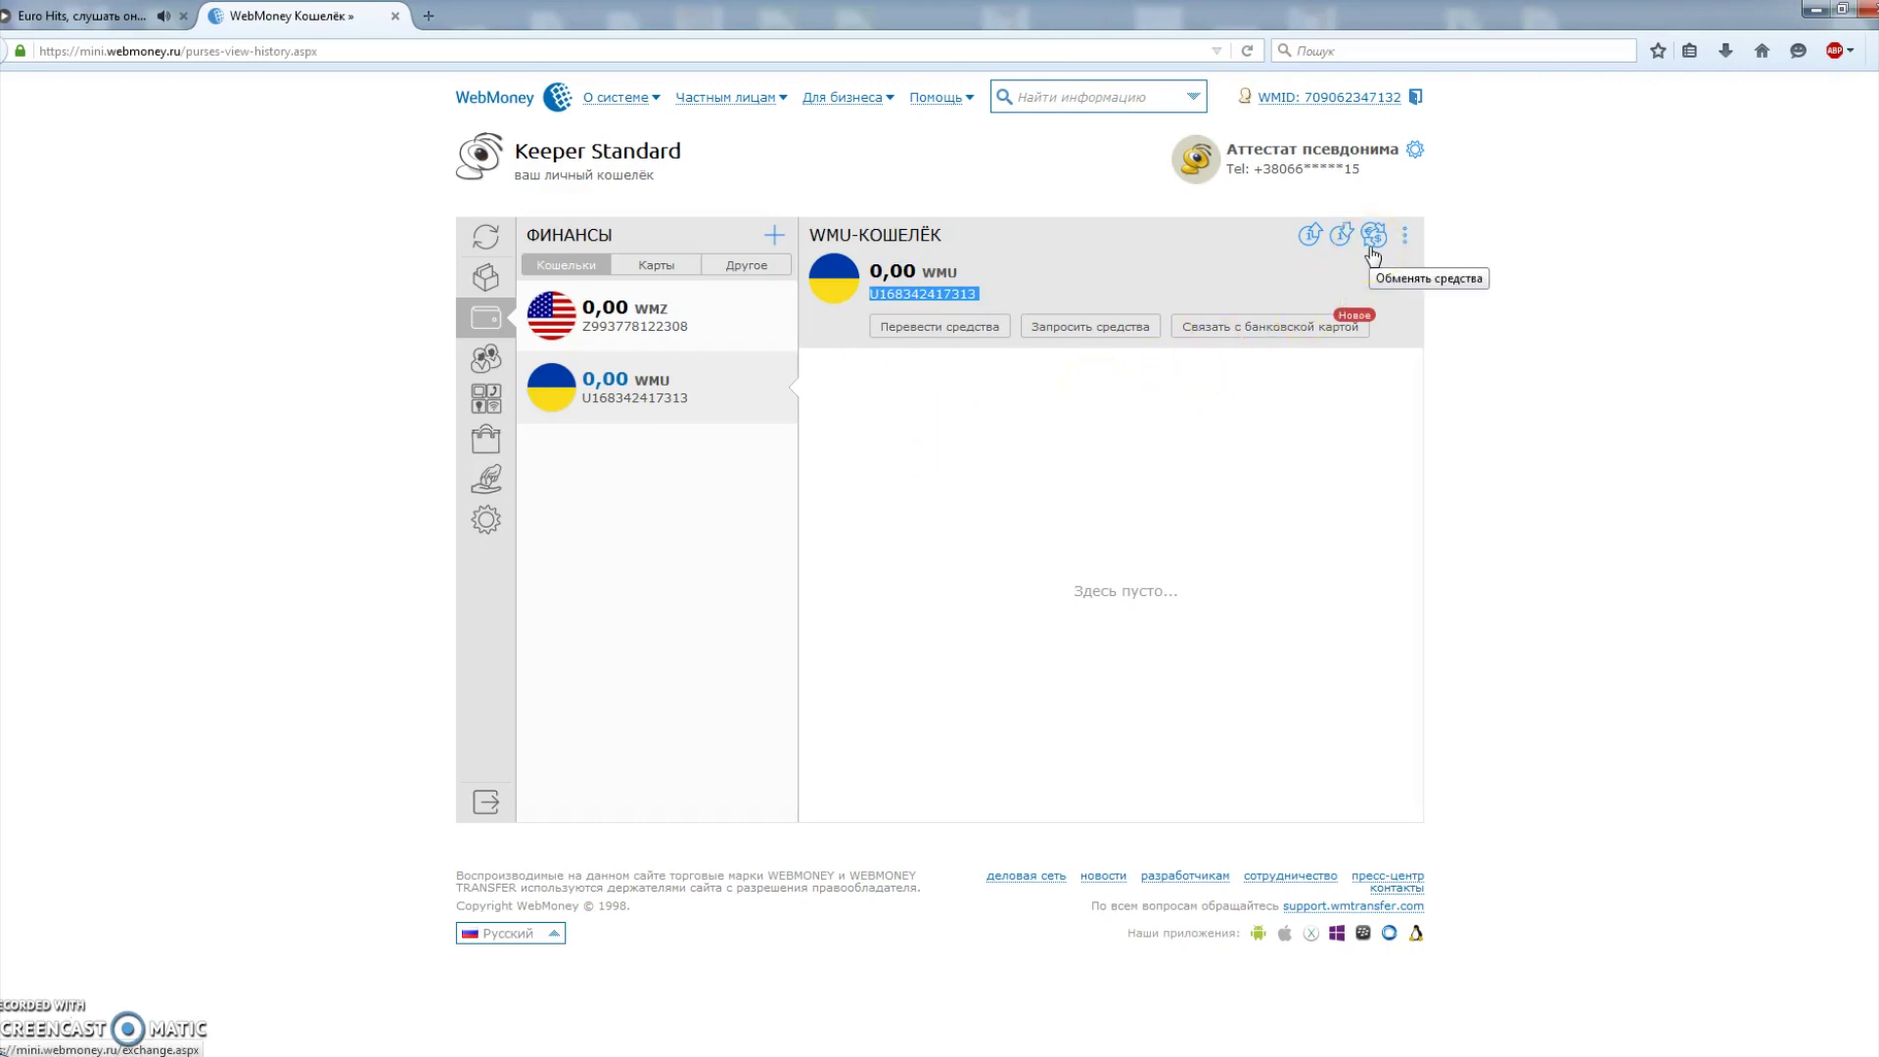
Reselect the WMU purse number after switching between the purses
left_click(1059, 285)
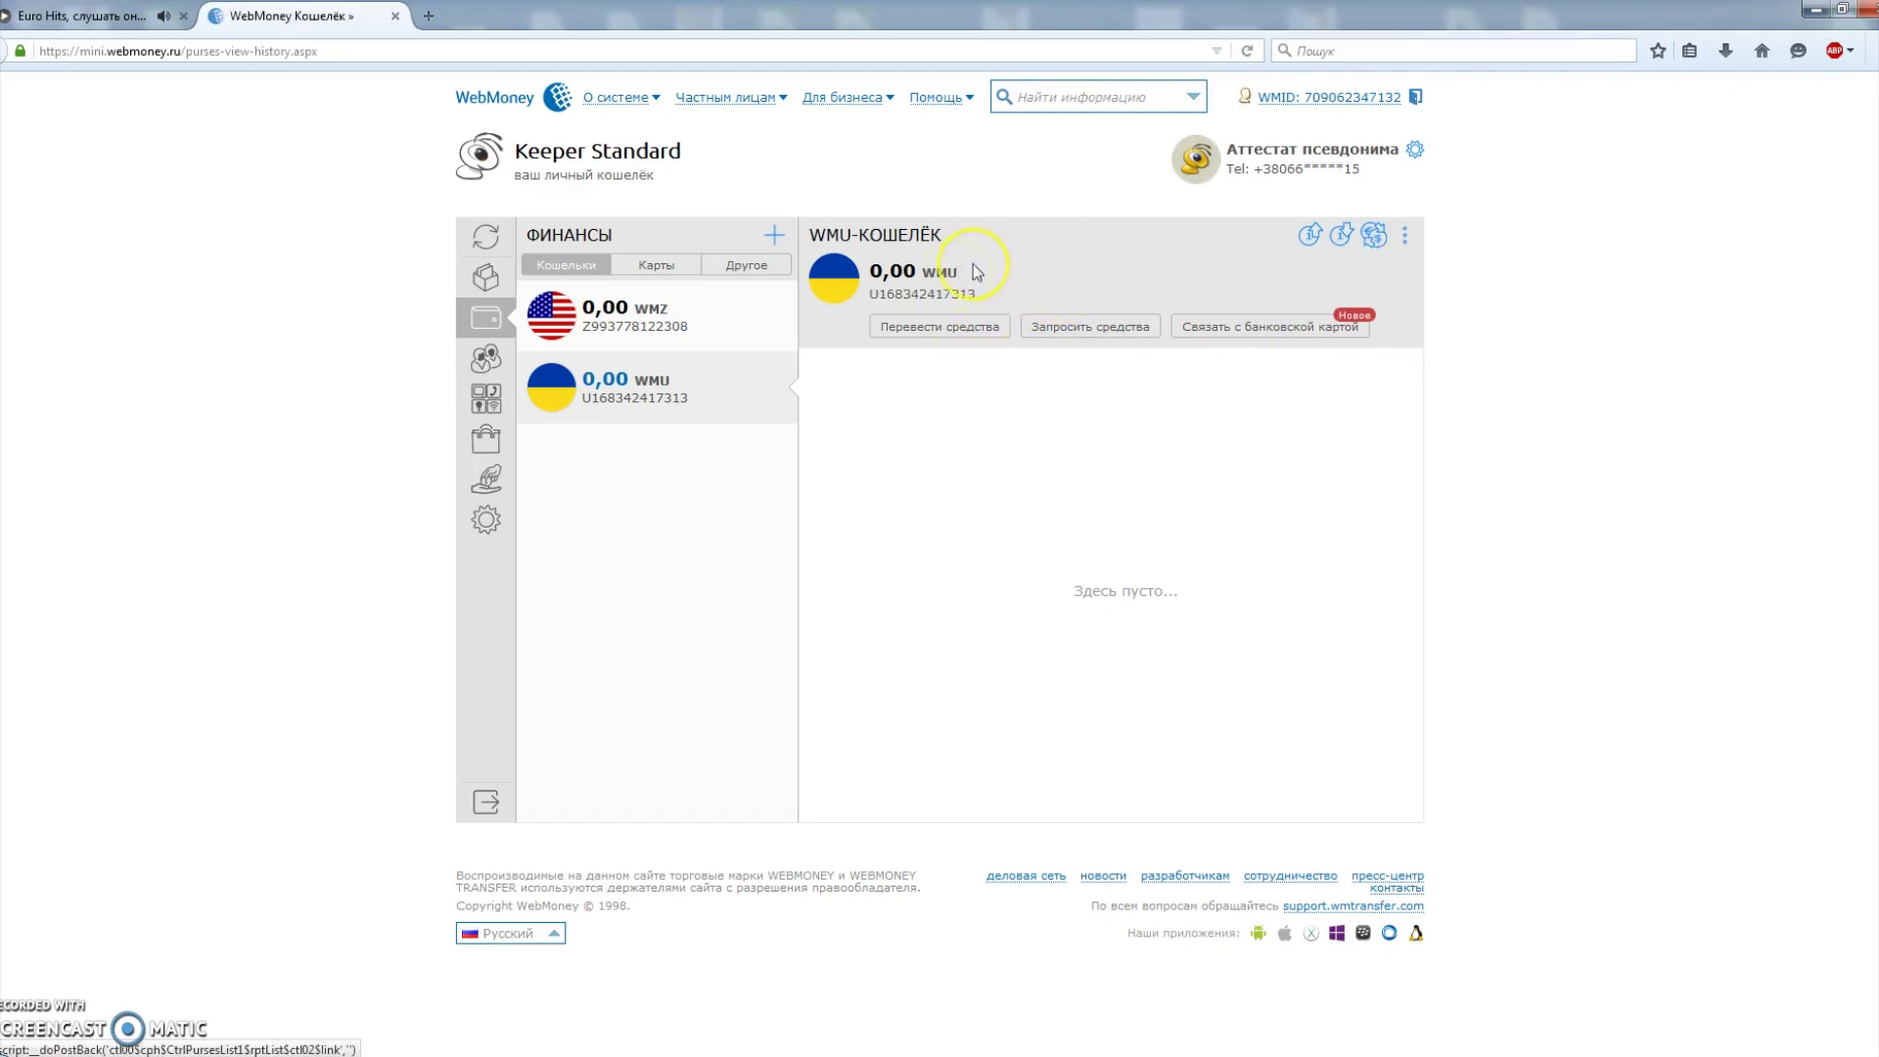
left_click(708, 343)
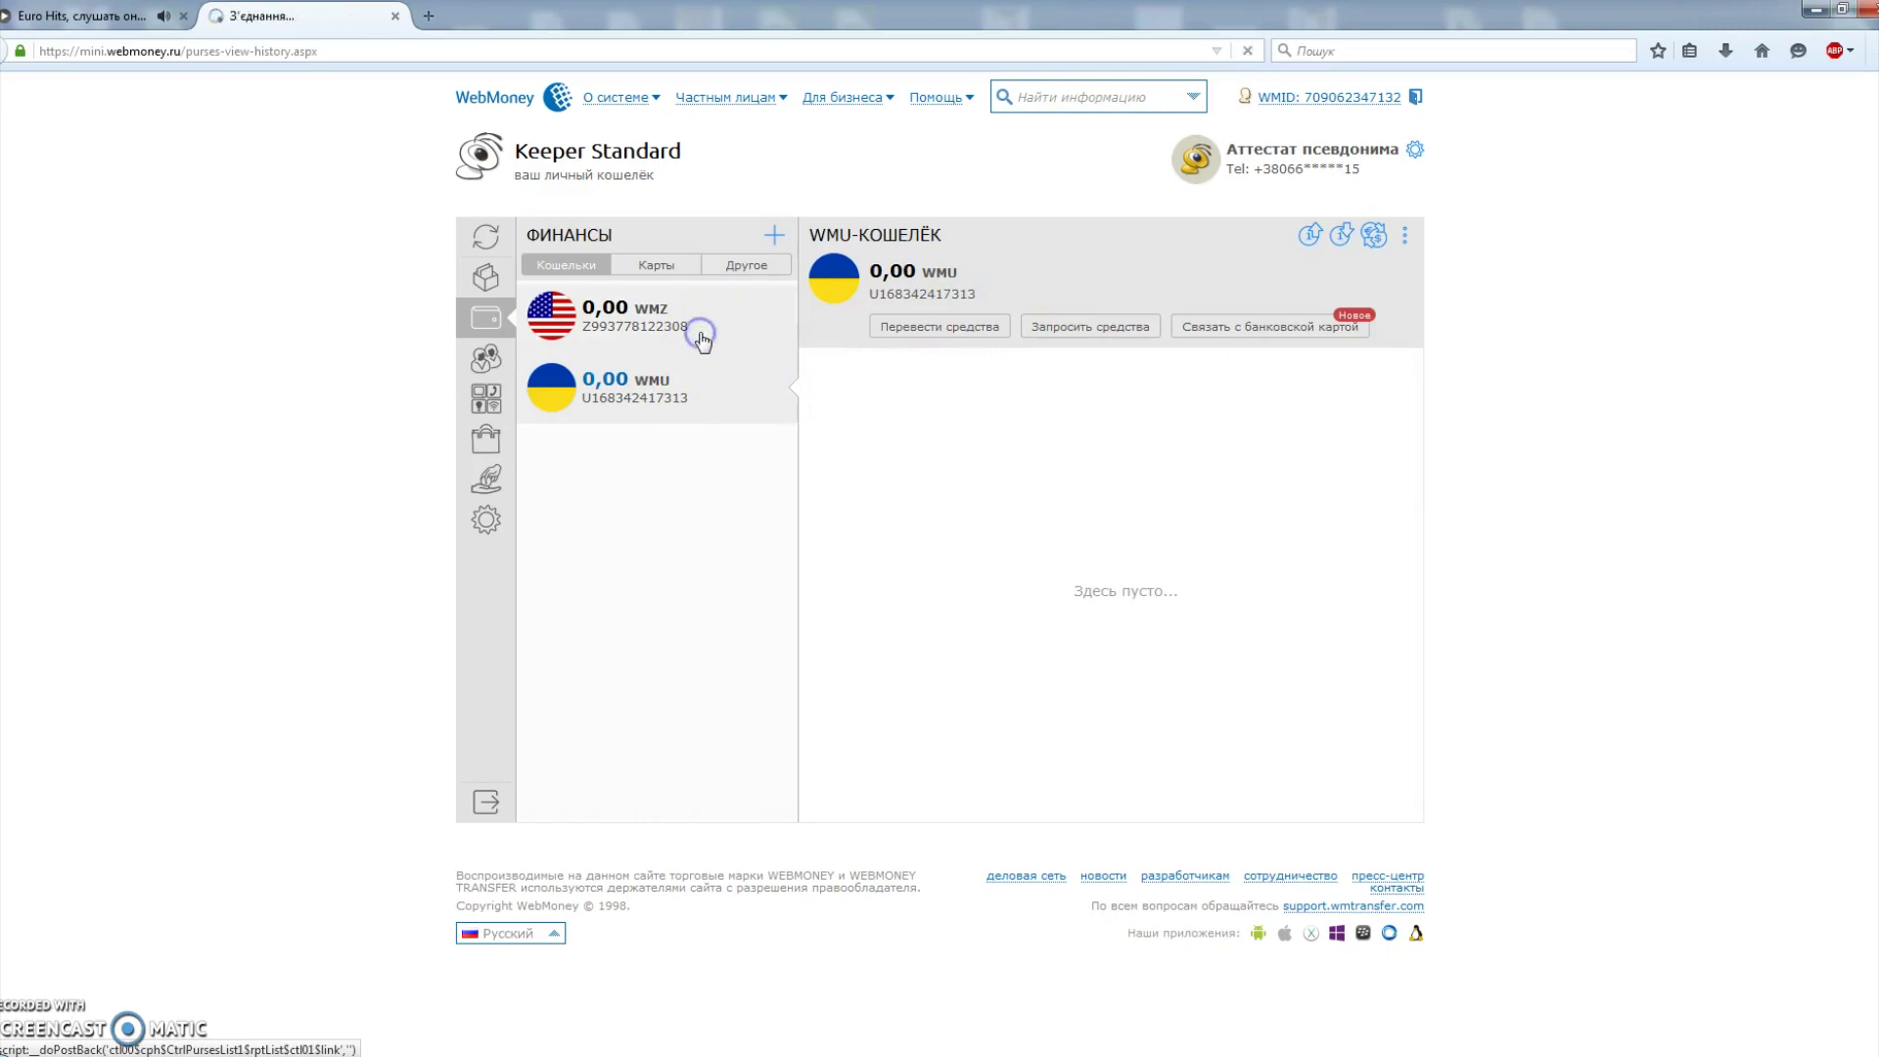
left_click(711, 404)
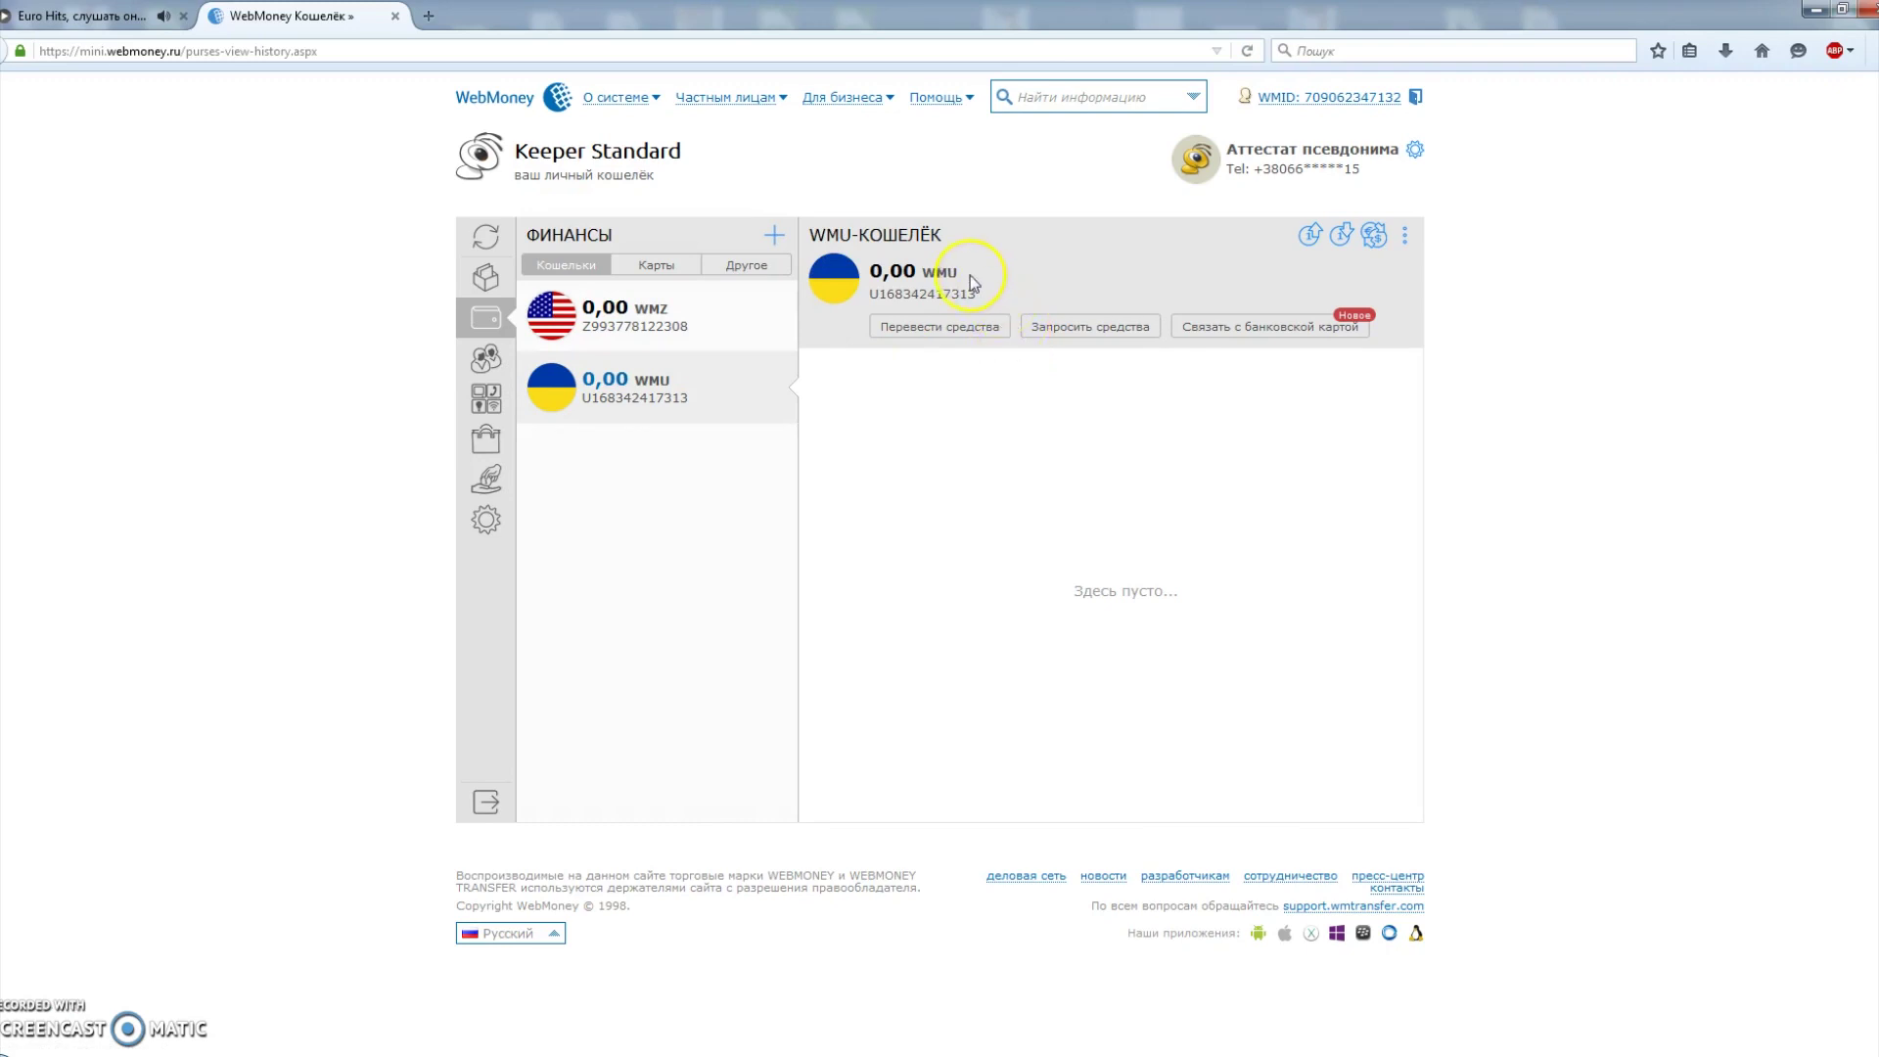
left_click_drag(986, 297, 870, 299)
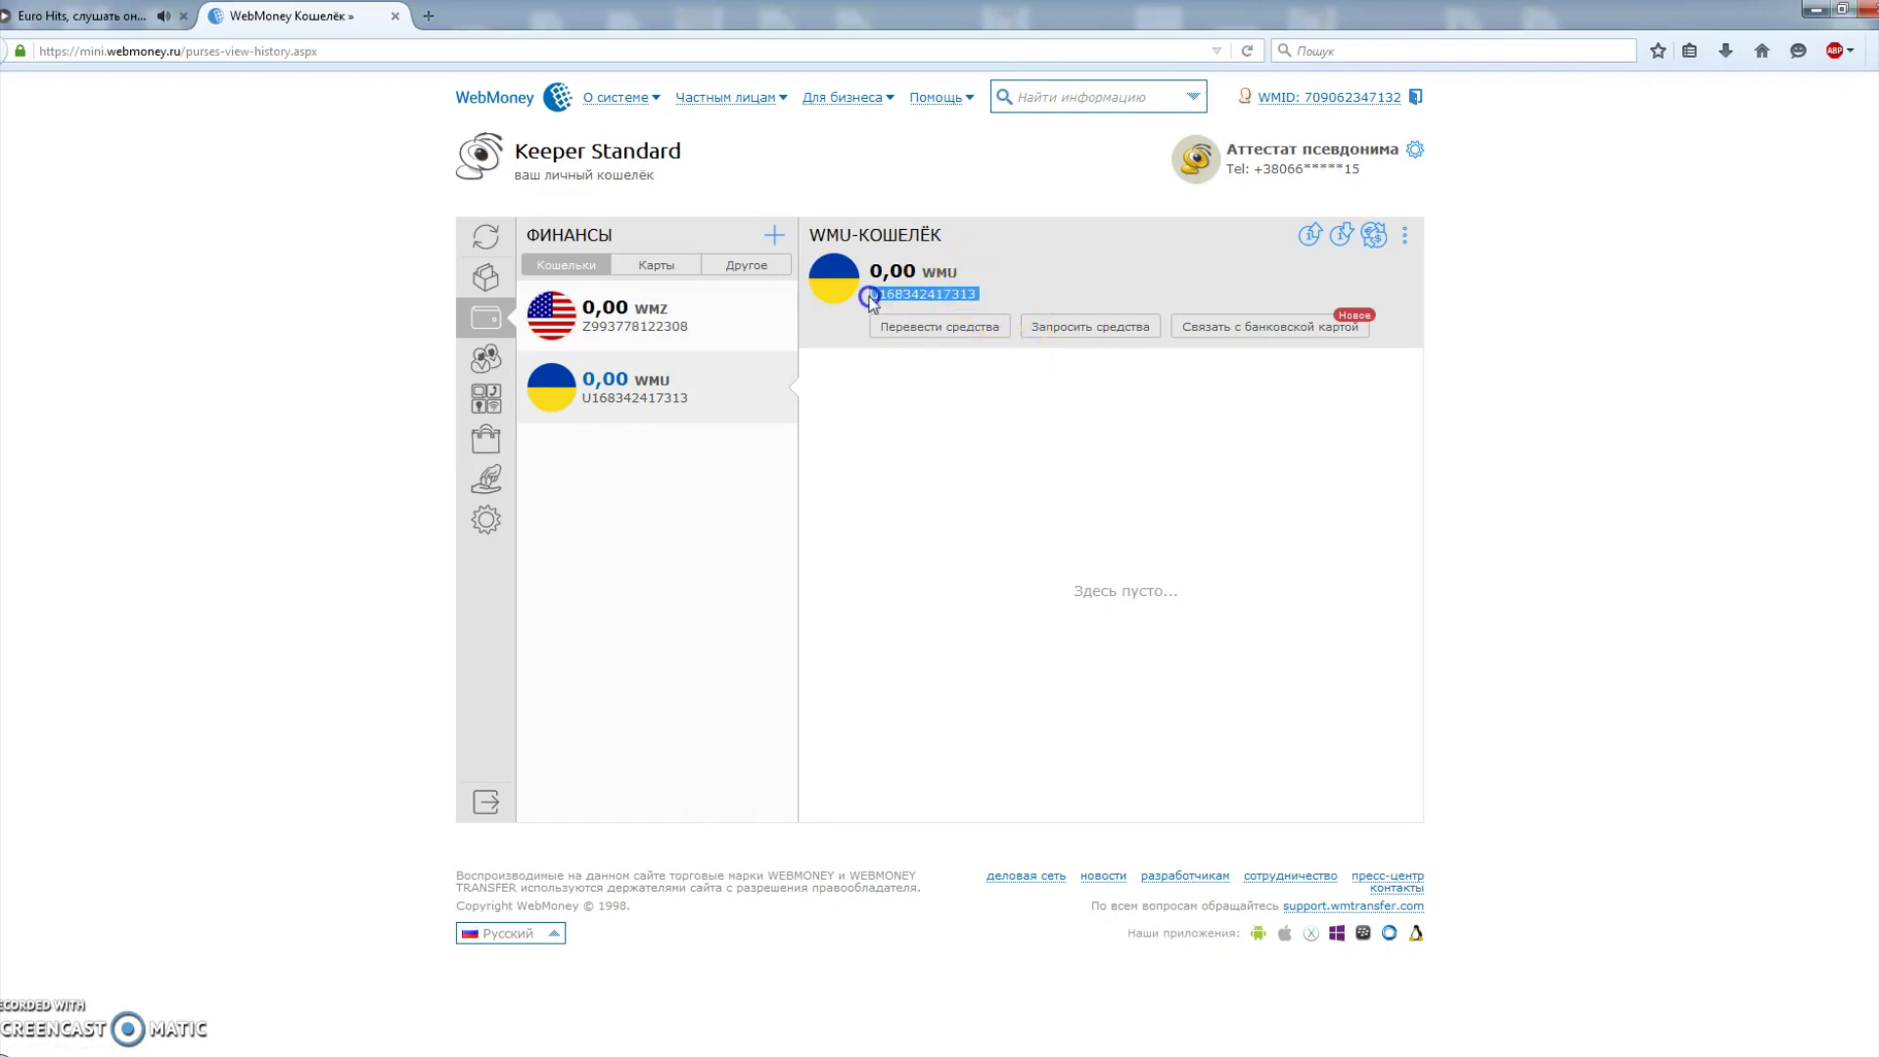
left_click(994, 298)
left_click_drag(994, 298, 861, 302)
left_click(891, 325)
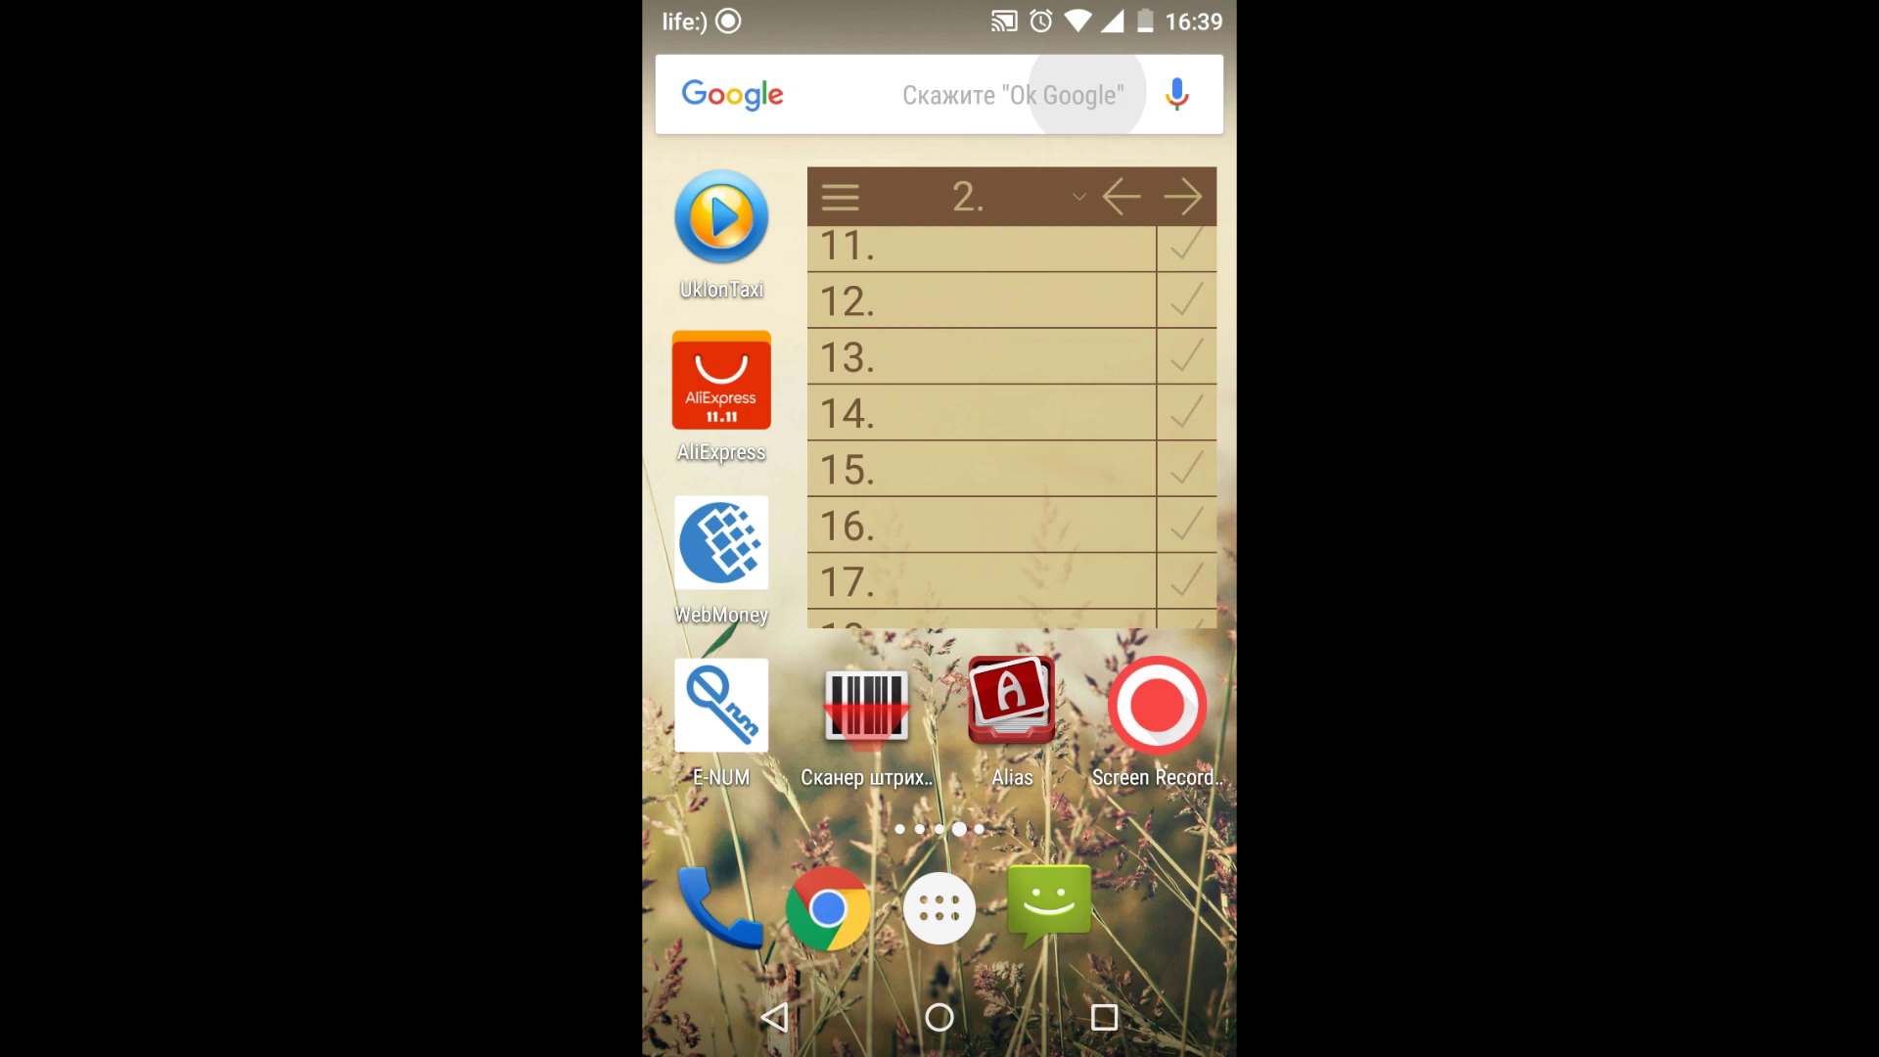
Look at the WMZ wallet's history in the WebMoney mobile app
left_click(721, 542)
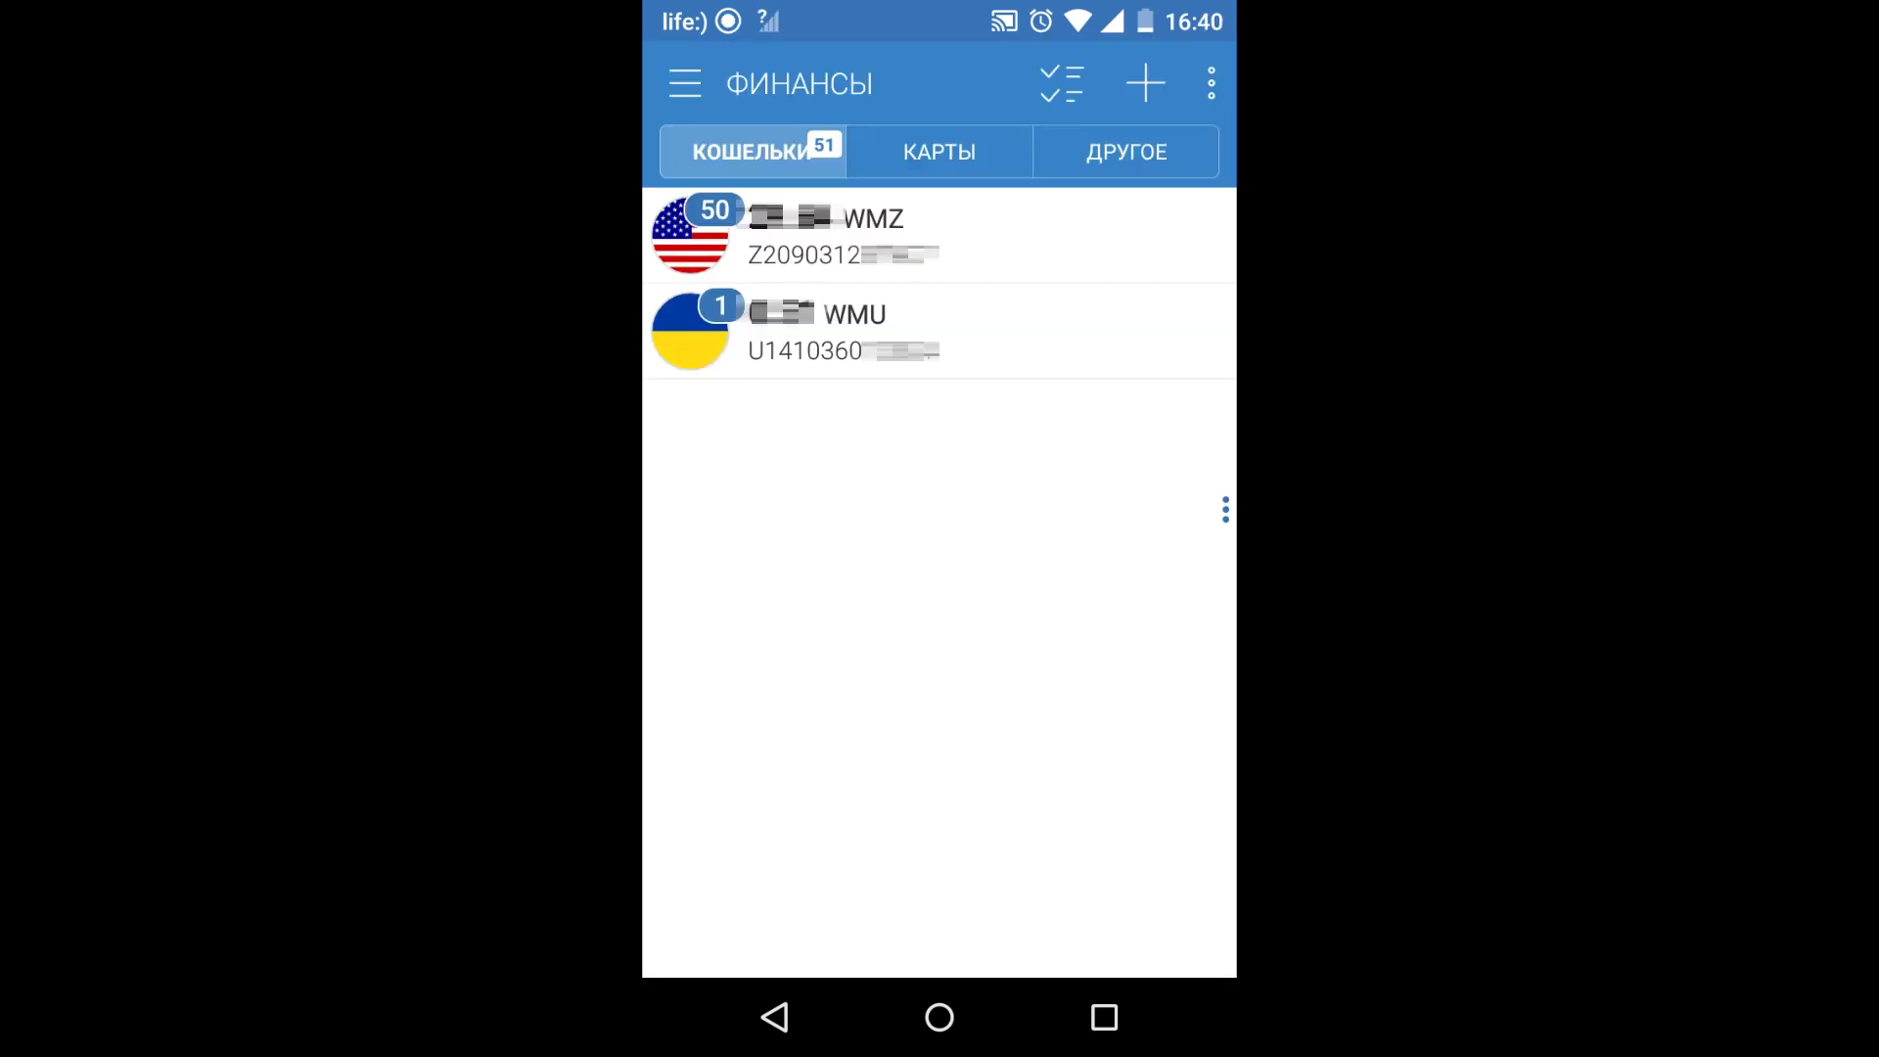
left_click(842, 235)
left_click(775, 1017)
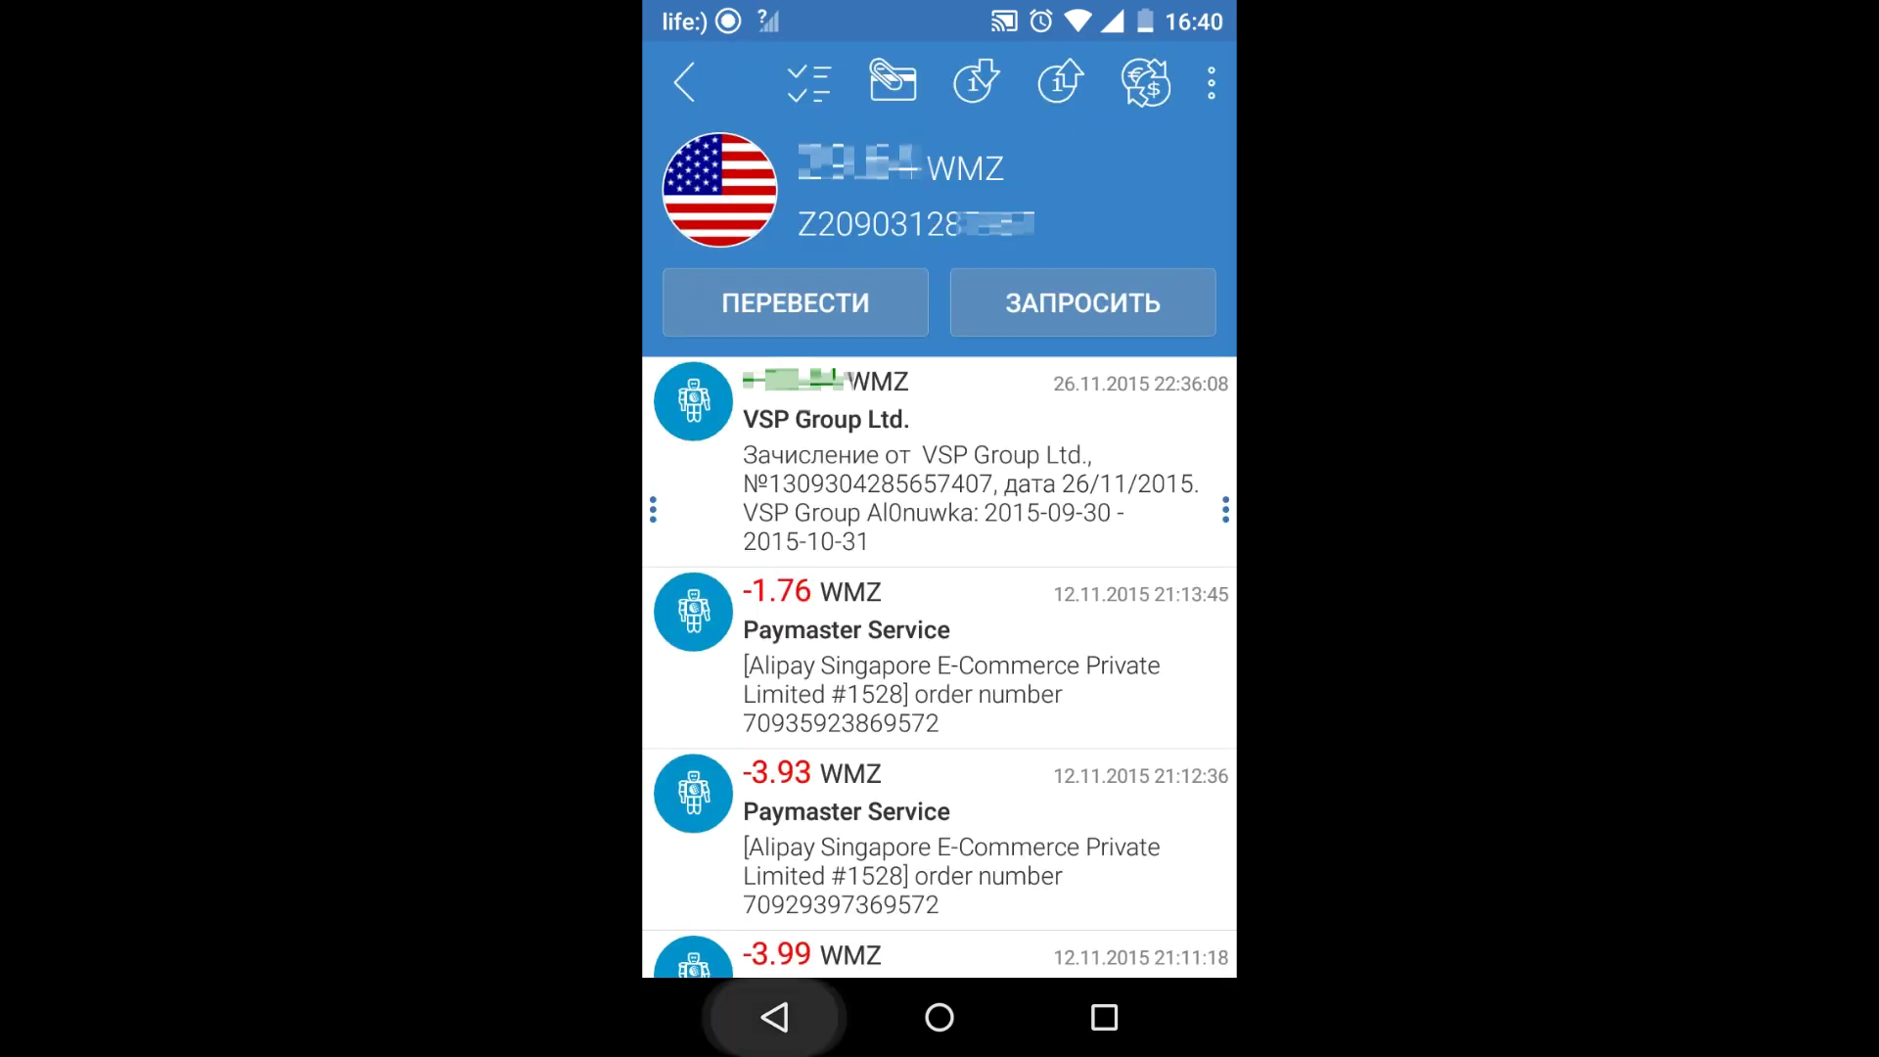
left_click(940, 1018)
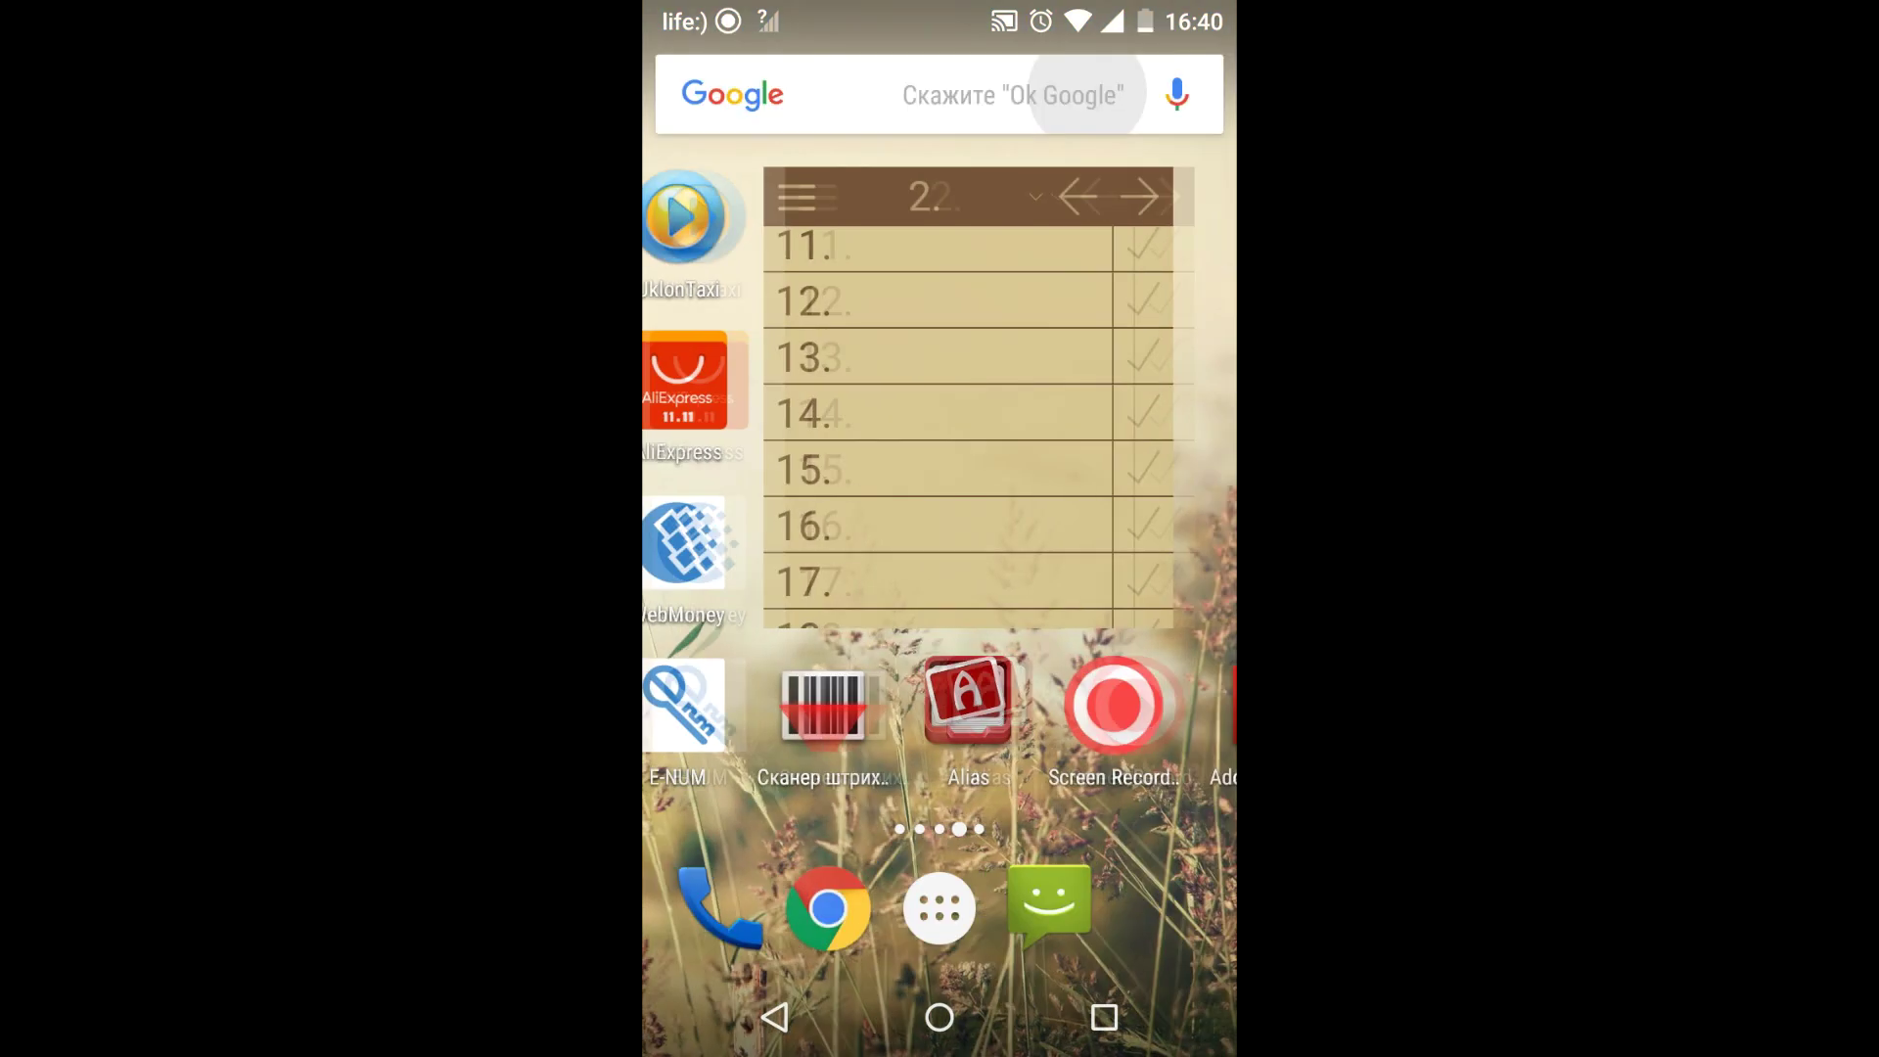
Browse the AliExpress mobile app, then set WebMoney as the checkout payment method
left_click(730, 380)
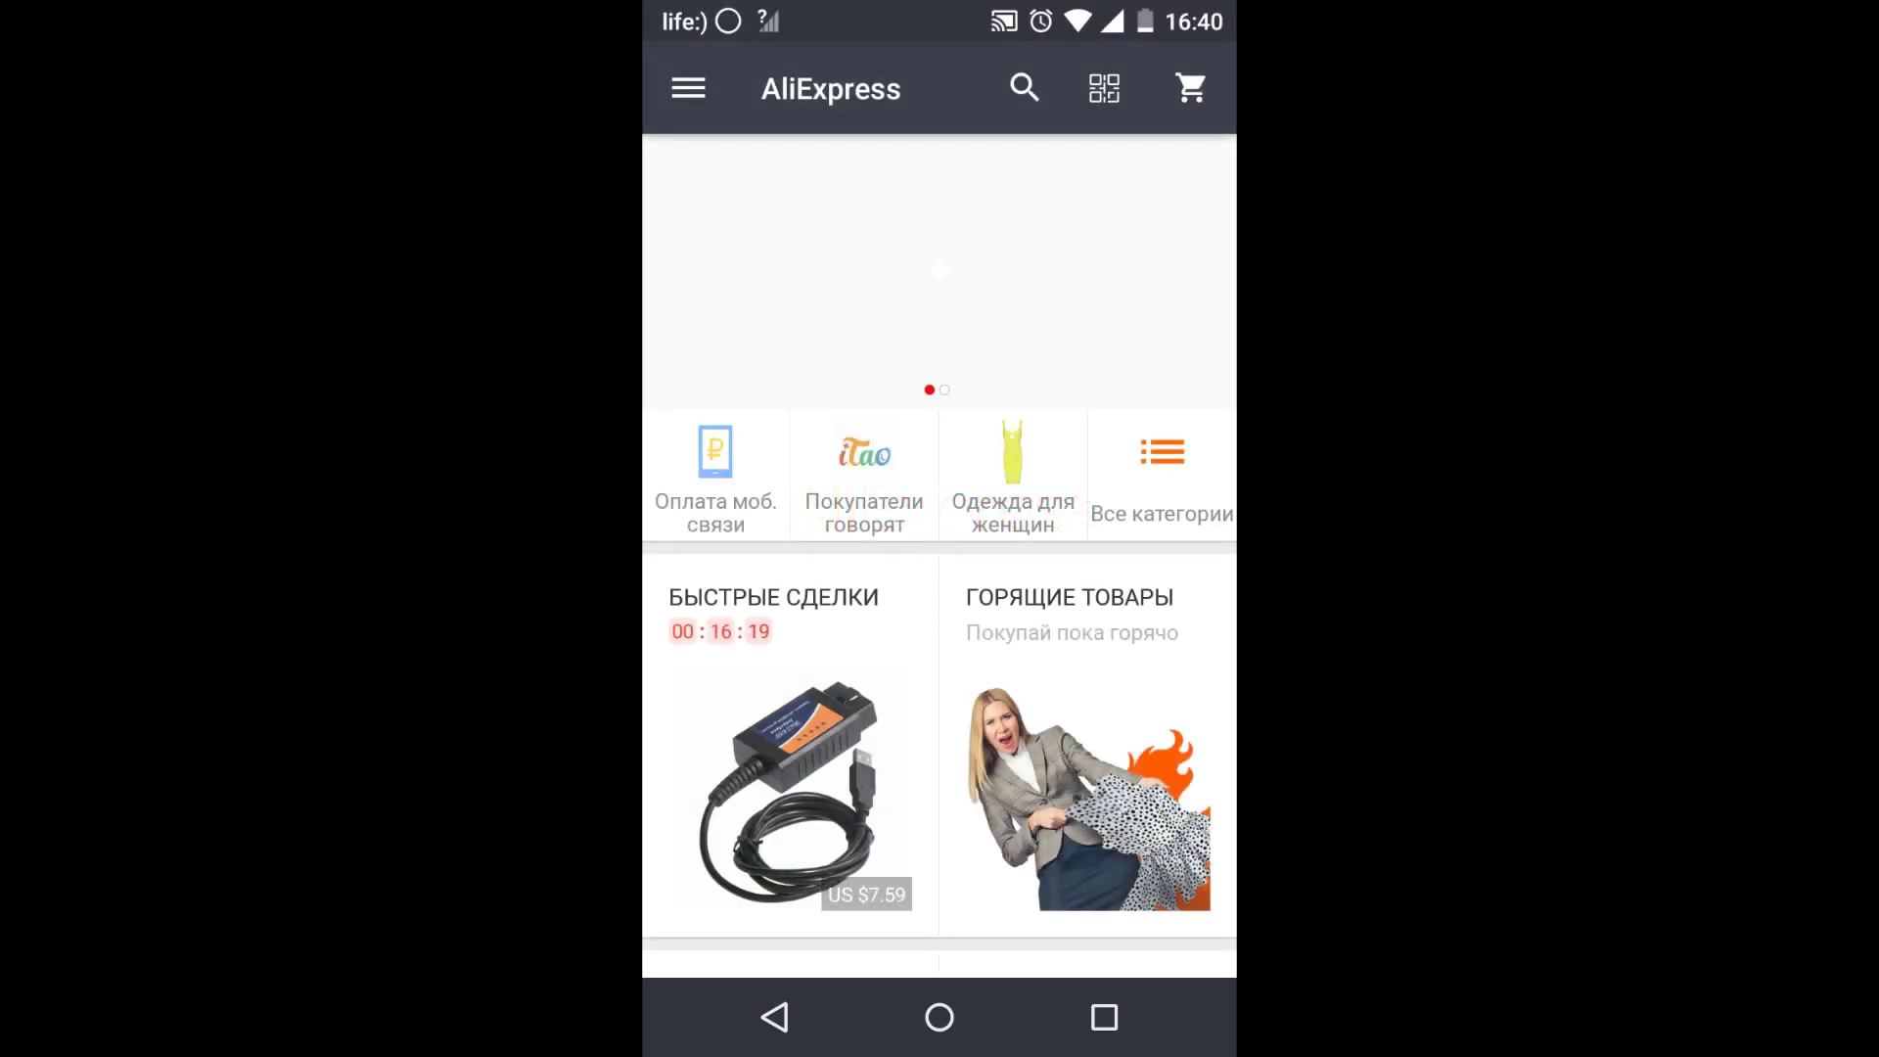
scroll(940, 555, "down", 3)
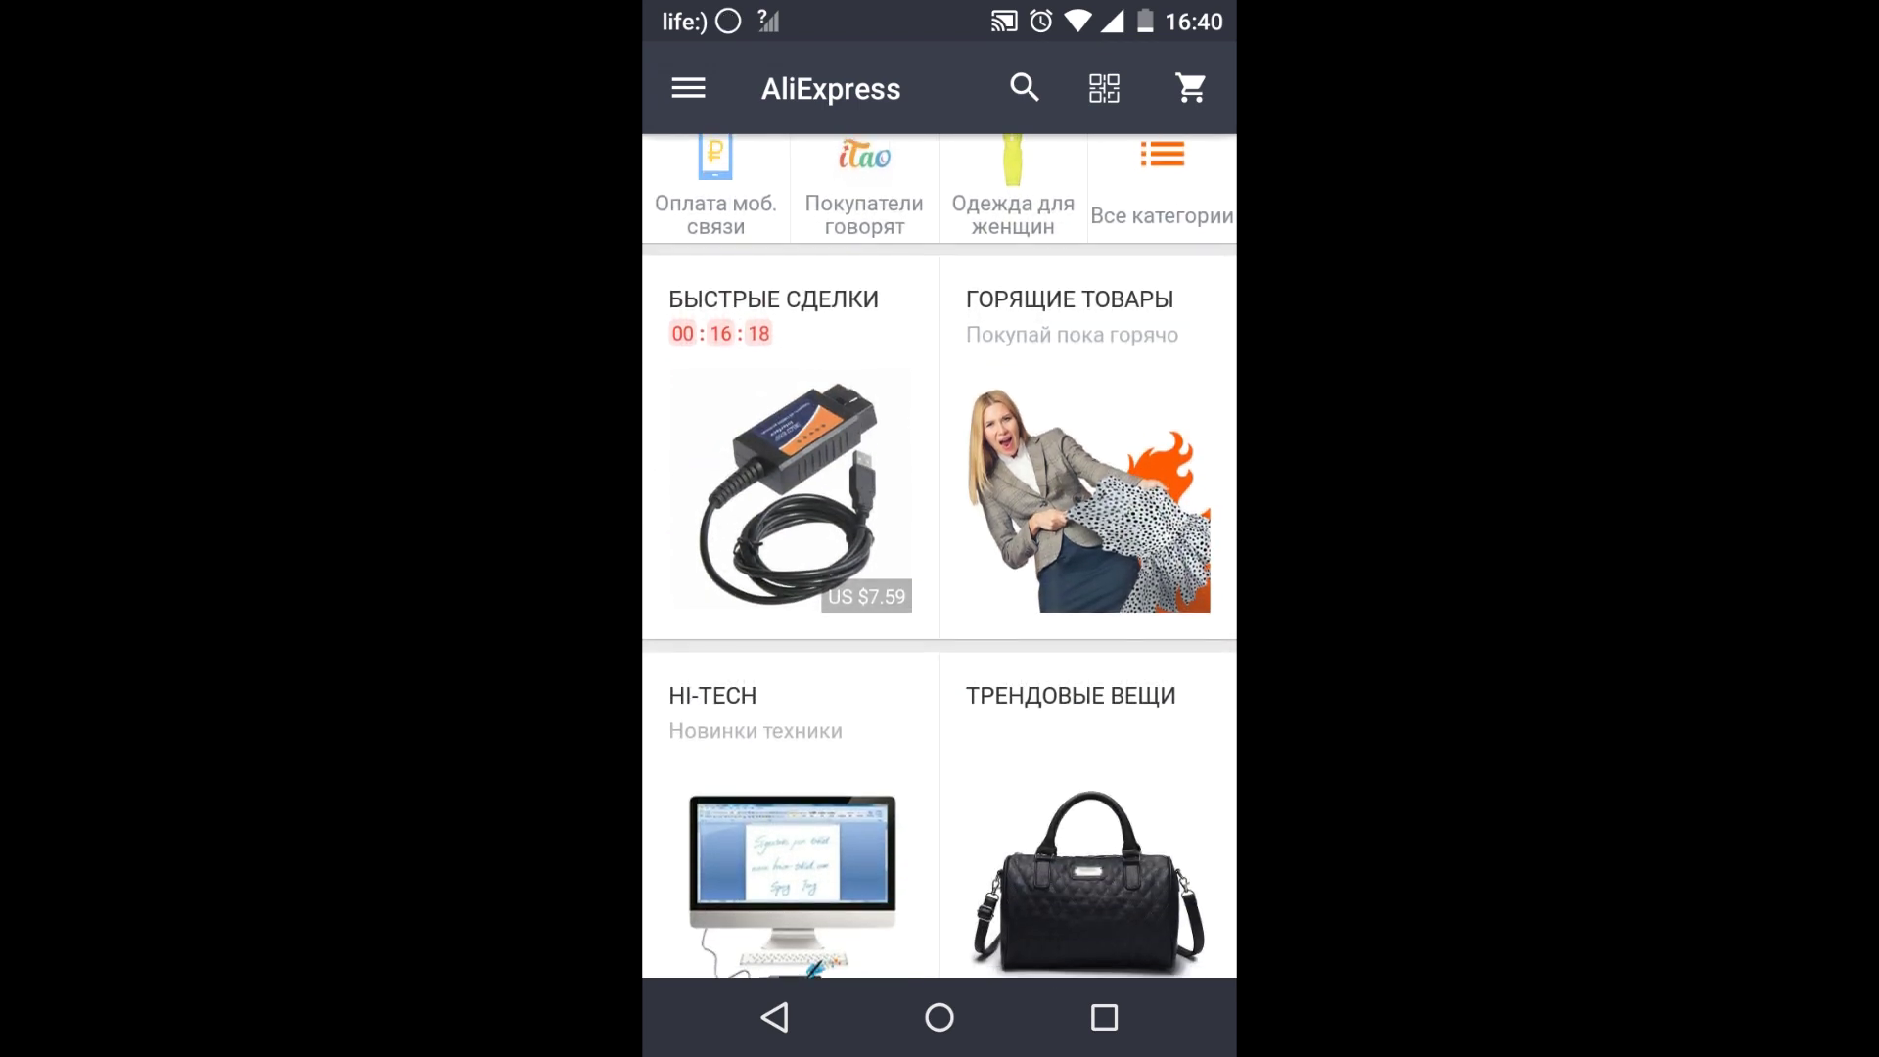
scroll(940, 555, "up", 3)
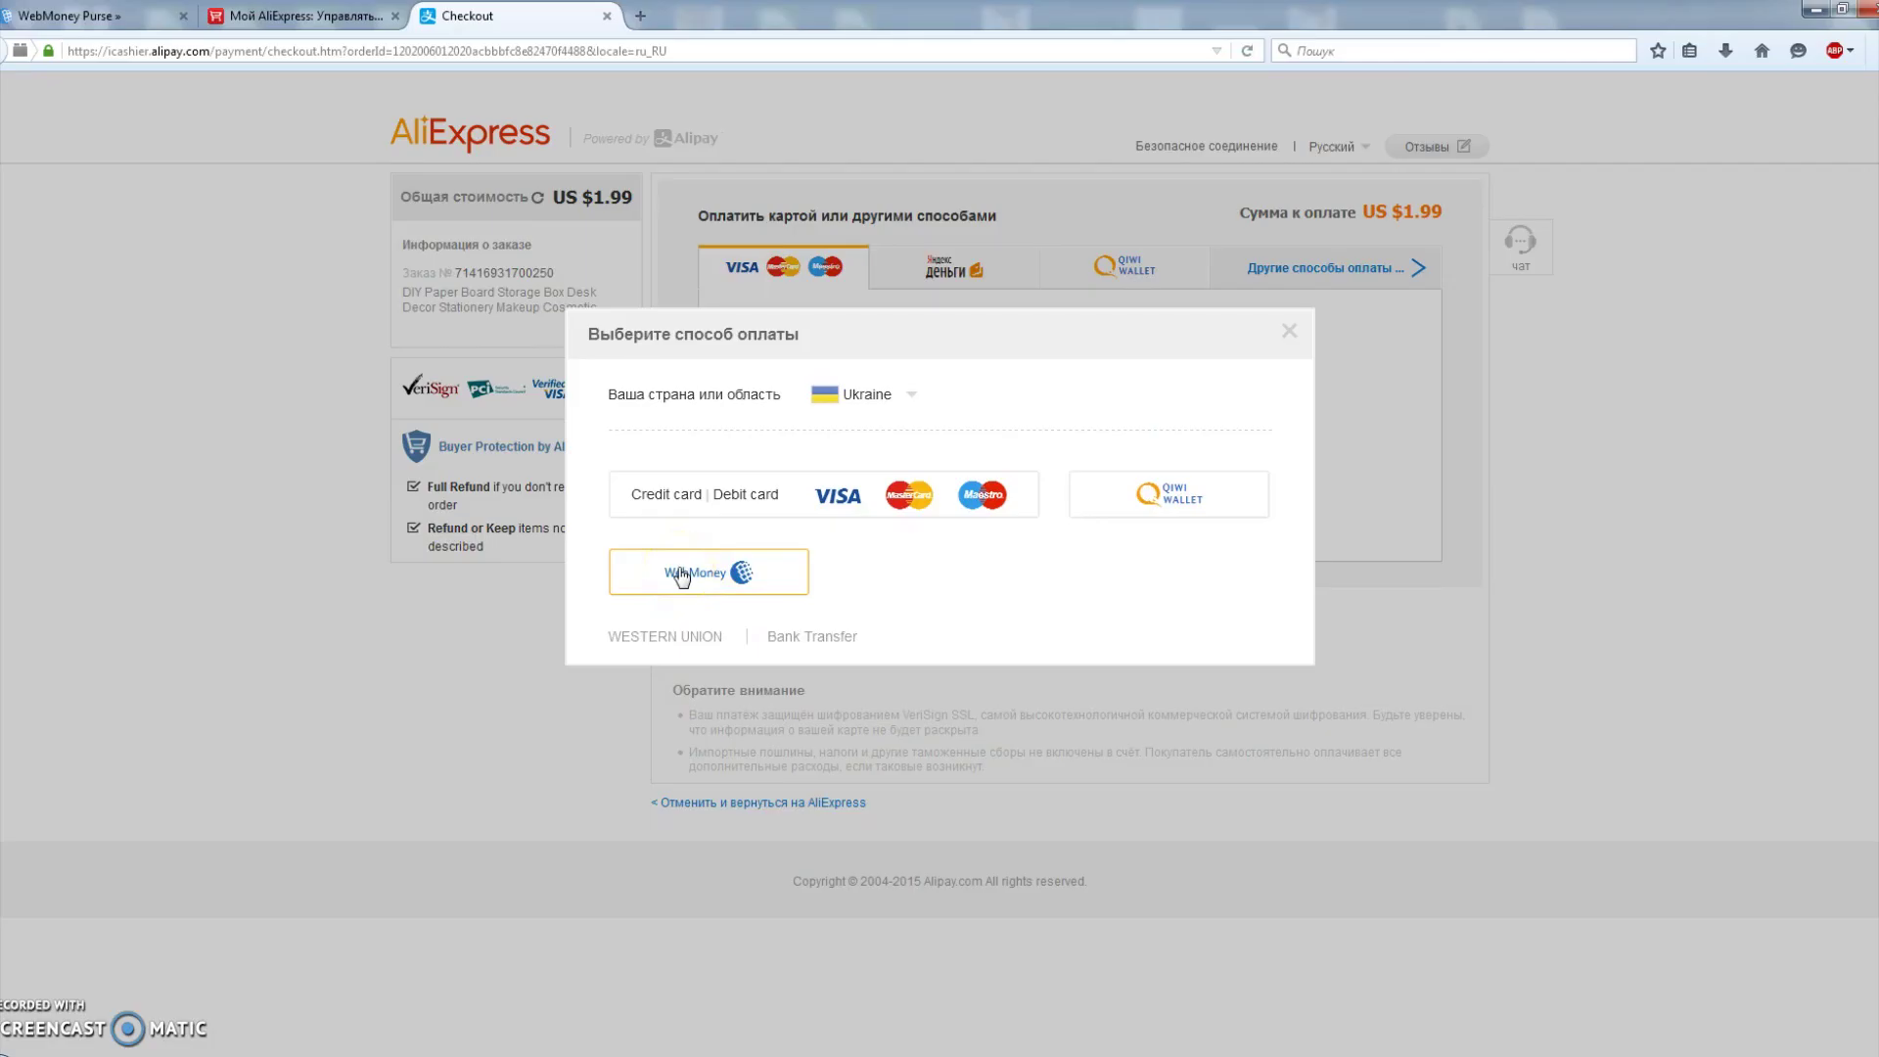
left_click(683, 576)
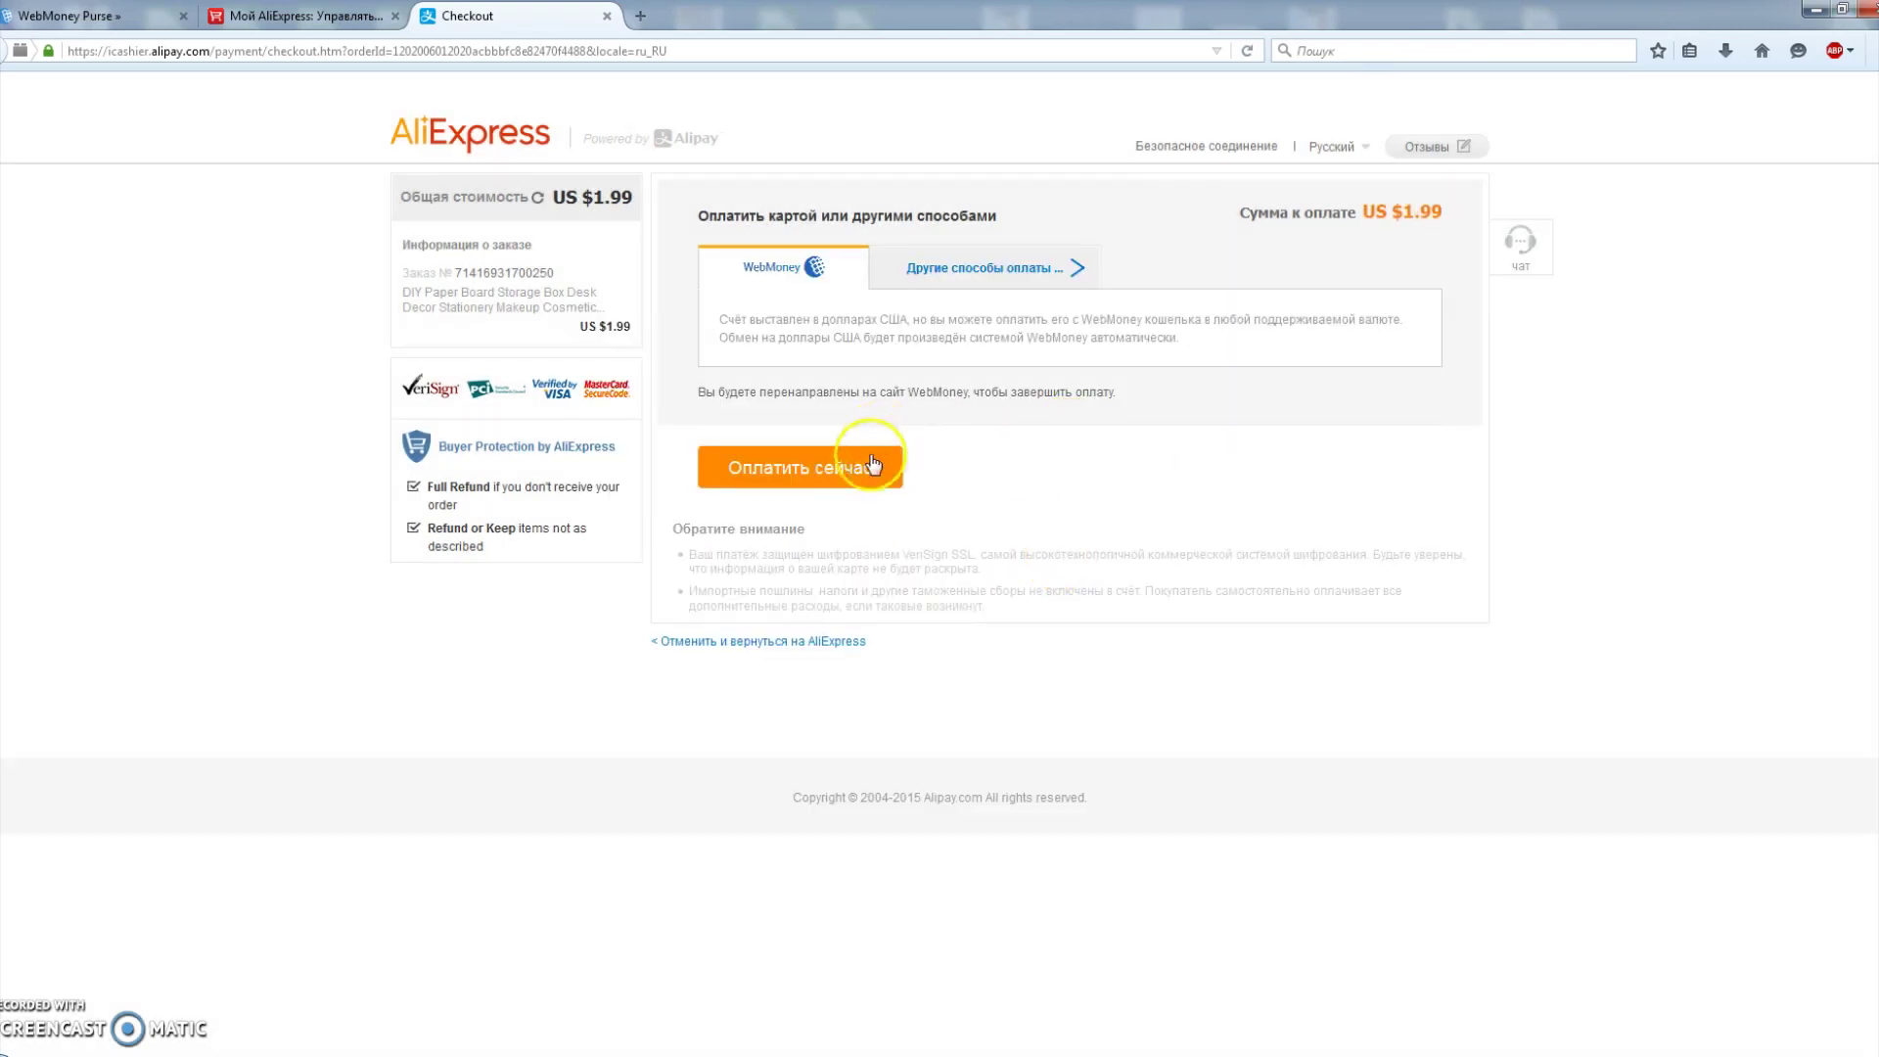
Pay with WebMoney, signing in to reach the 1.99 WMZ Alipay Singapore payment confirmation
left_click(837, 468)
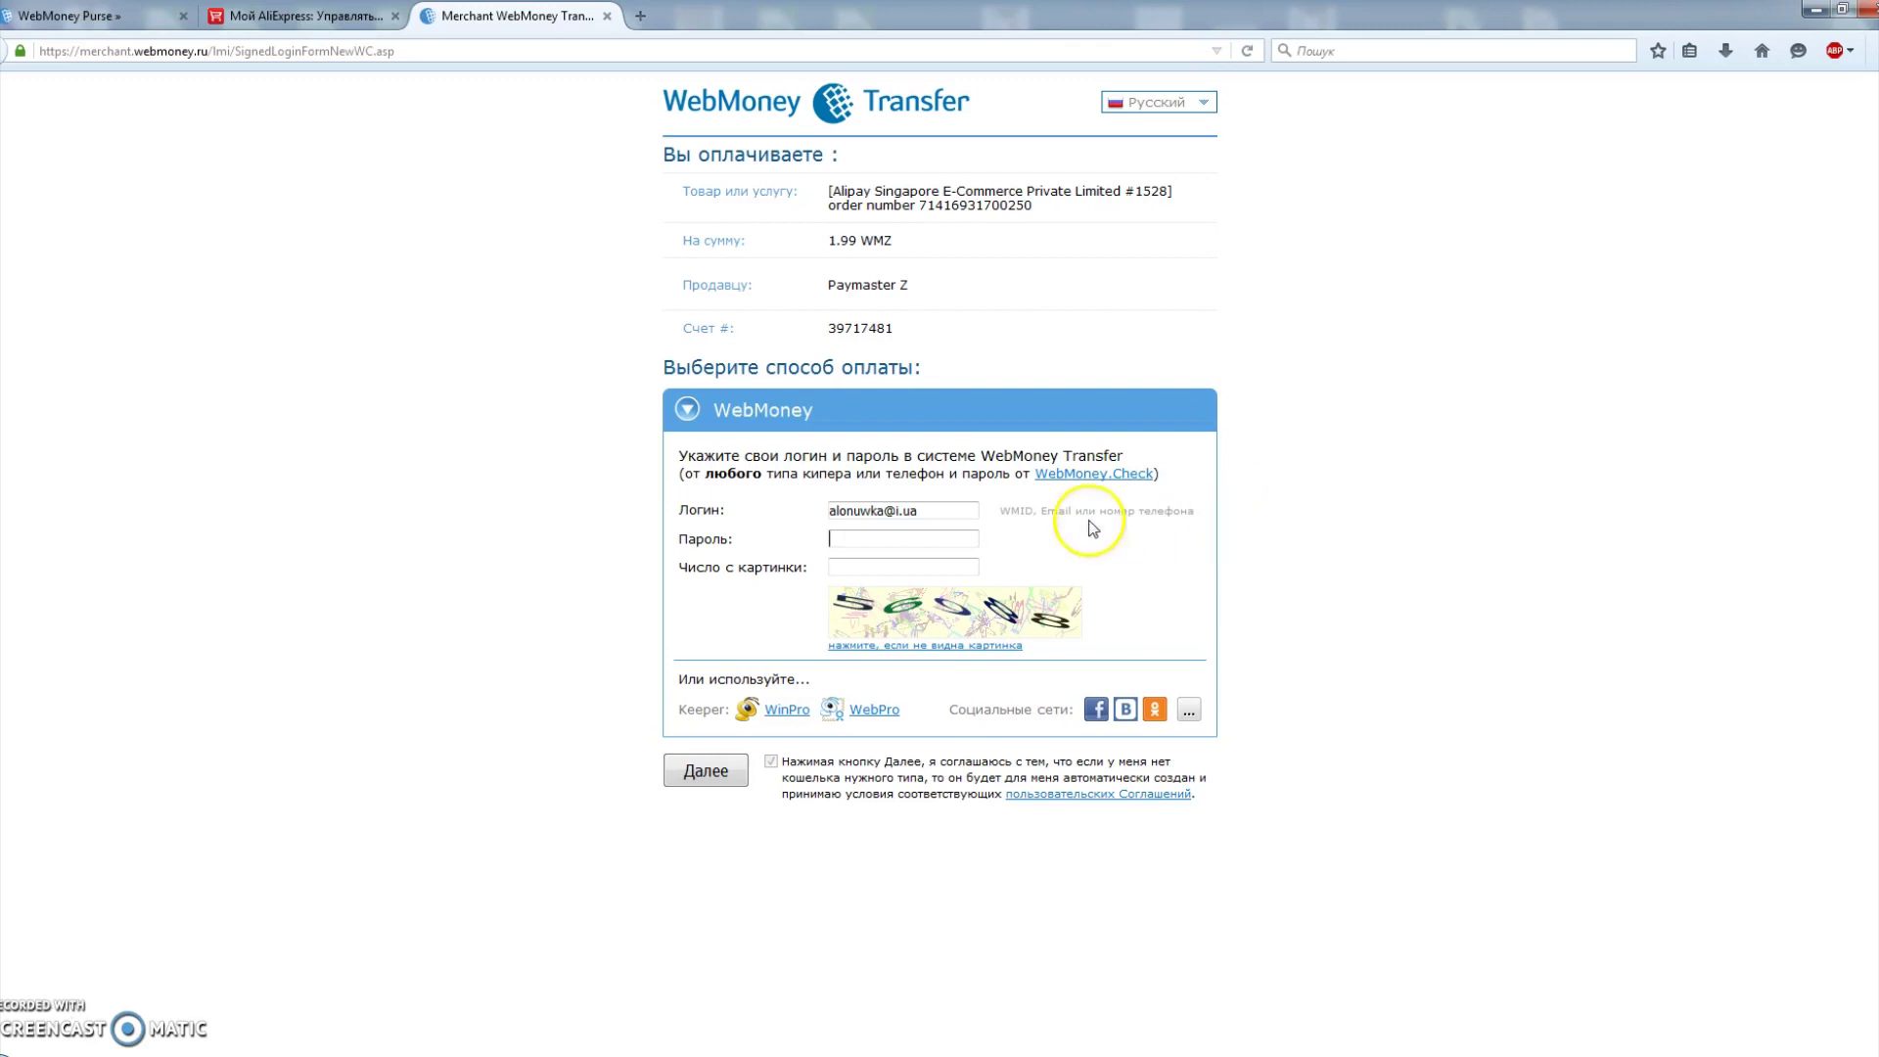
left_click_drag(930, 510, 752, 487)
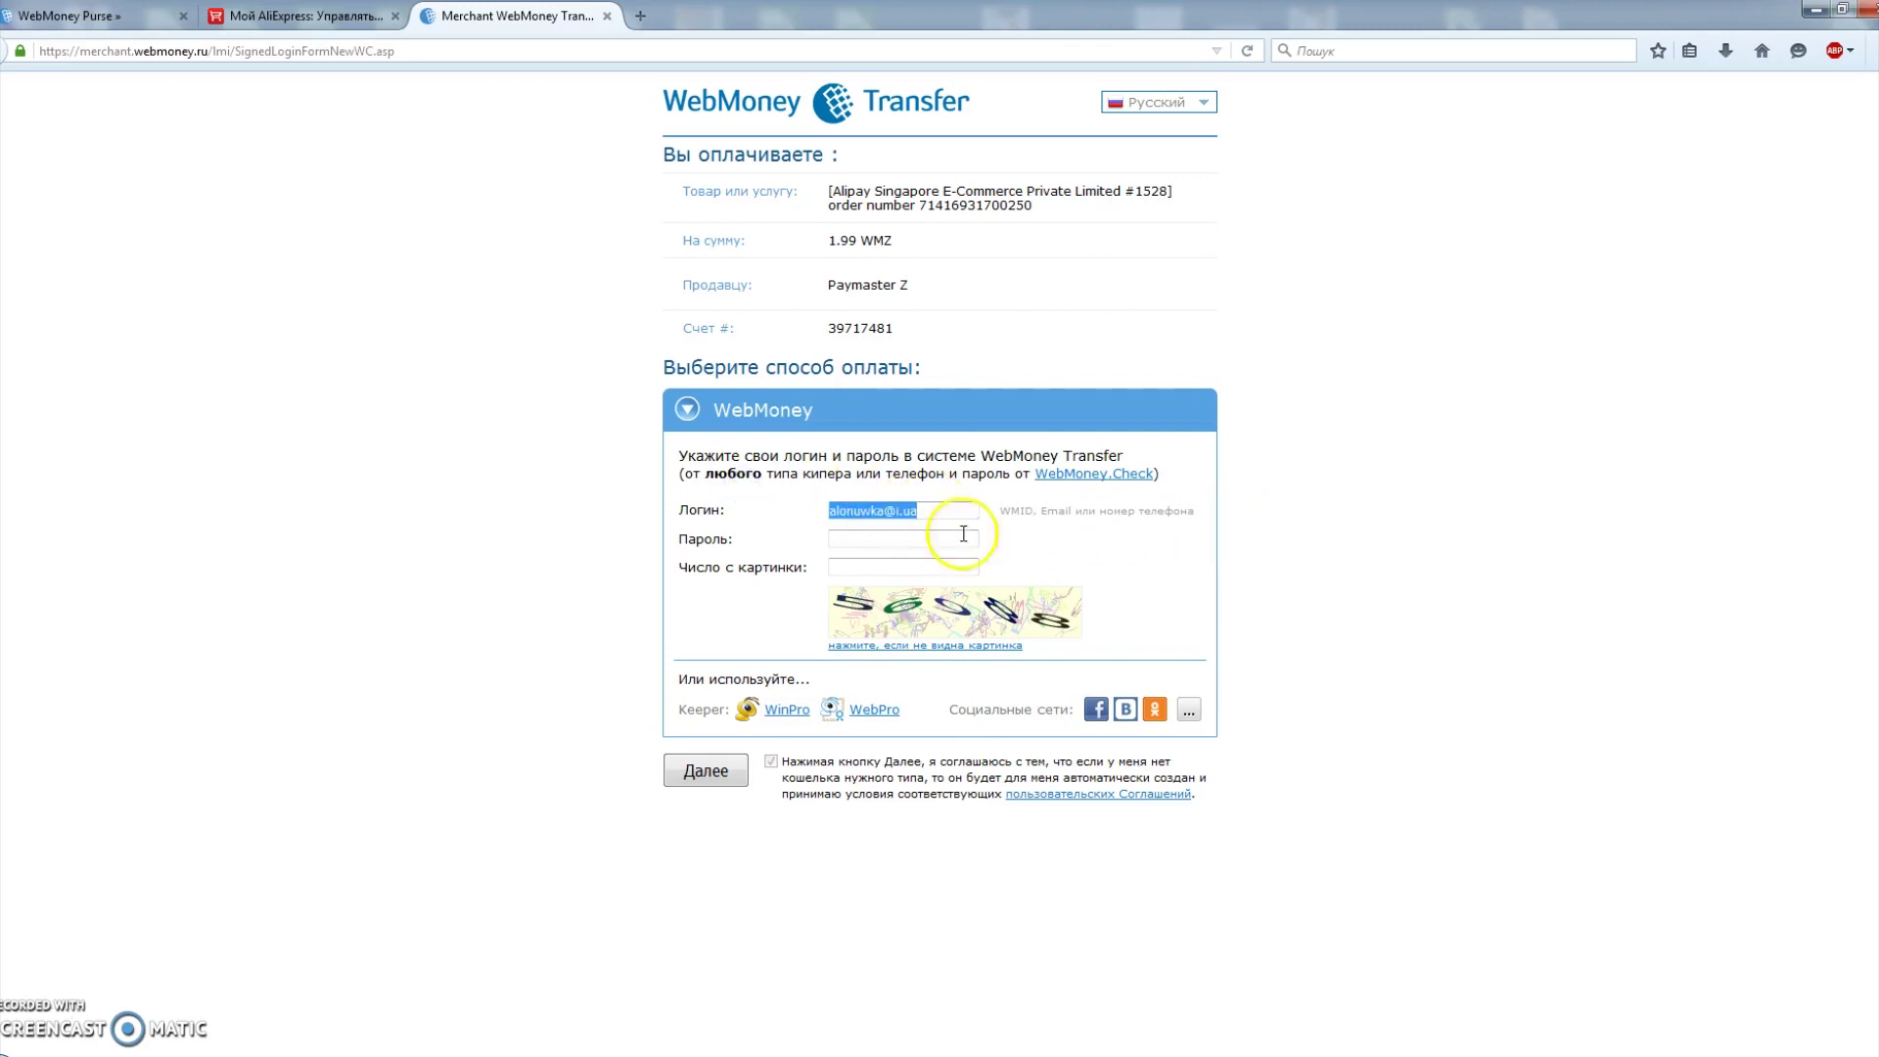
left_click(933, 513)
left_click_drag(933, 513, 710, 496)
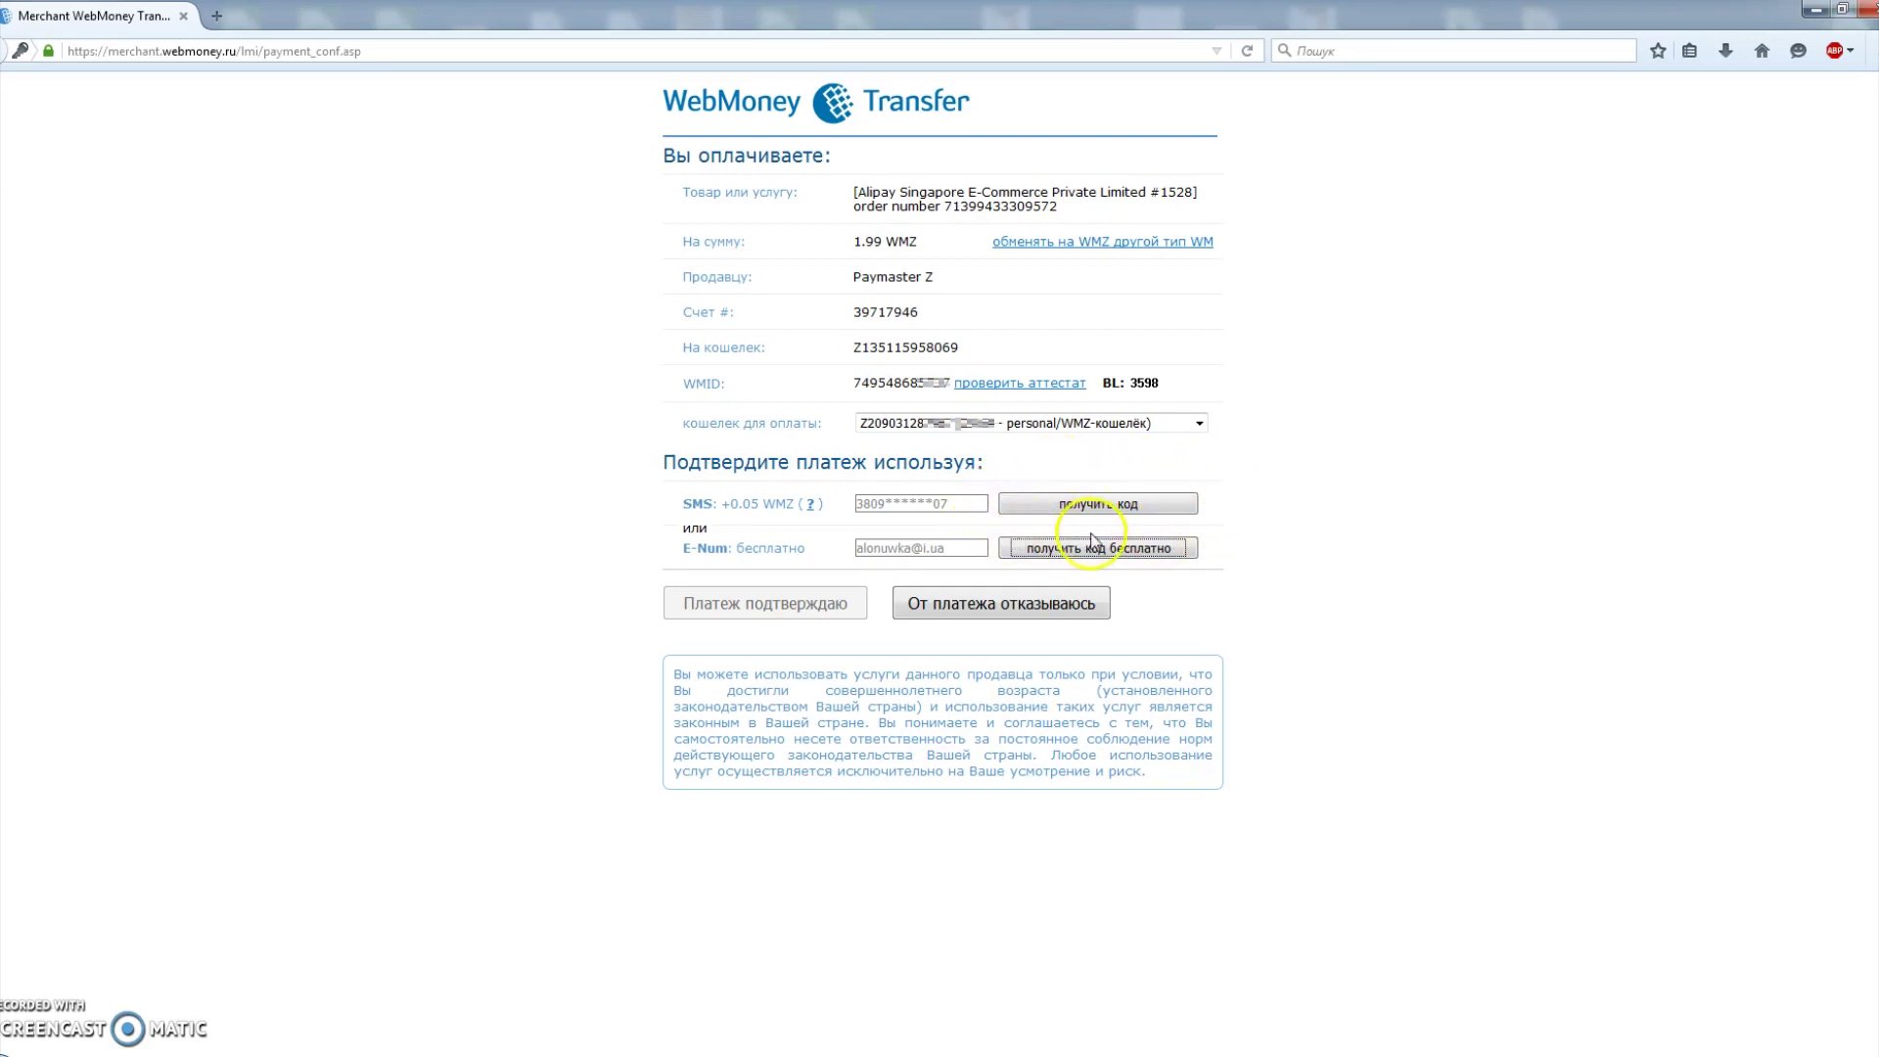
left_click_drag(776, 505, 721, 503)
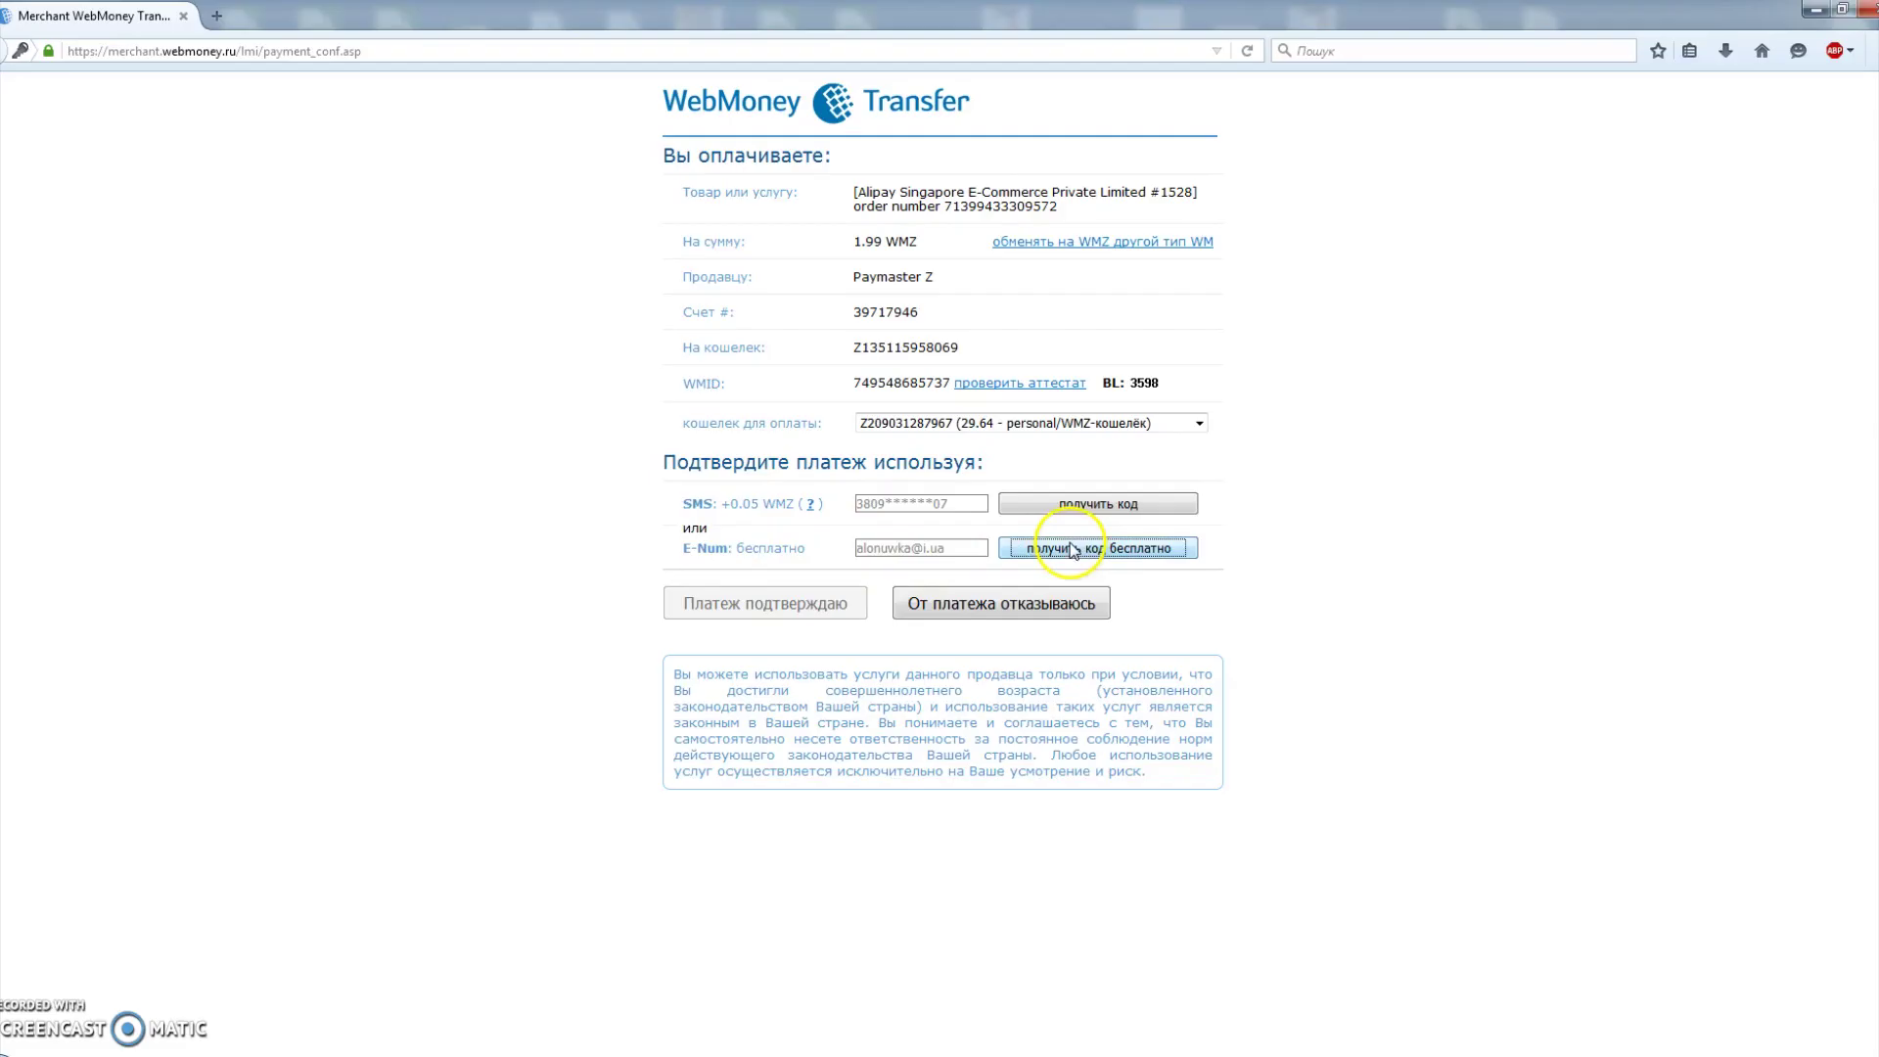
Get a free E-NUM code, approve the 1.99 WMZ payment in E-NUM and submit the answer number
left_click(1143, 540)
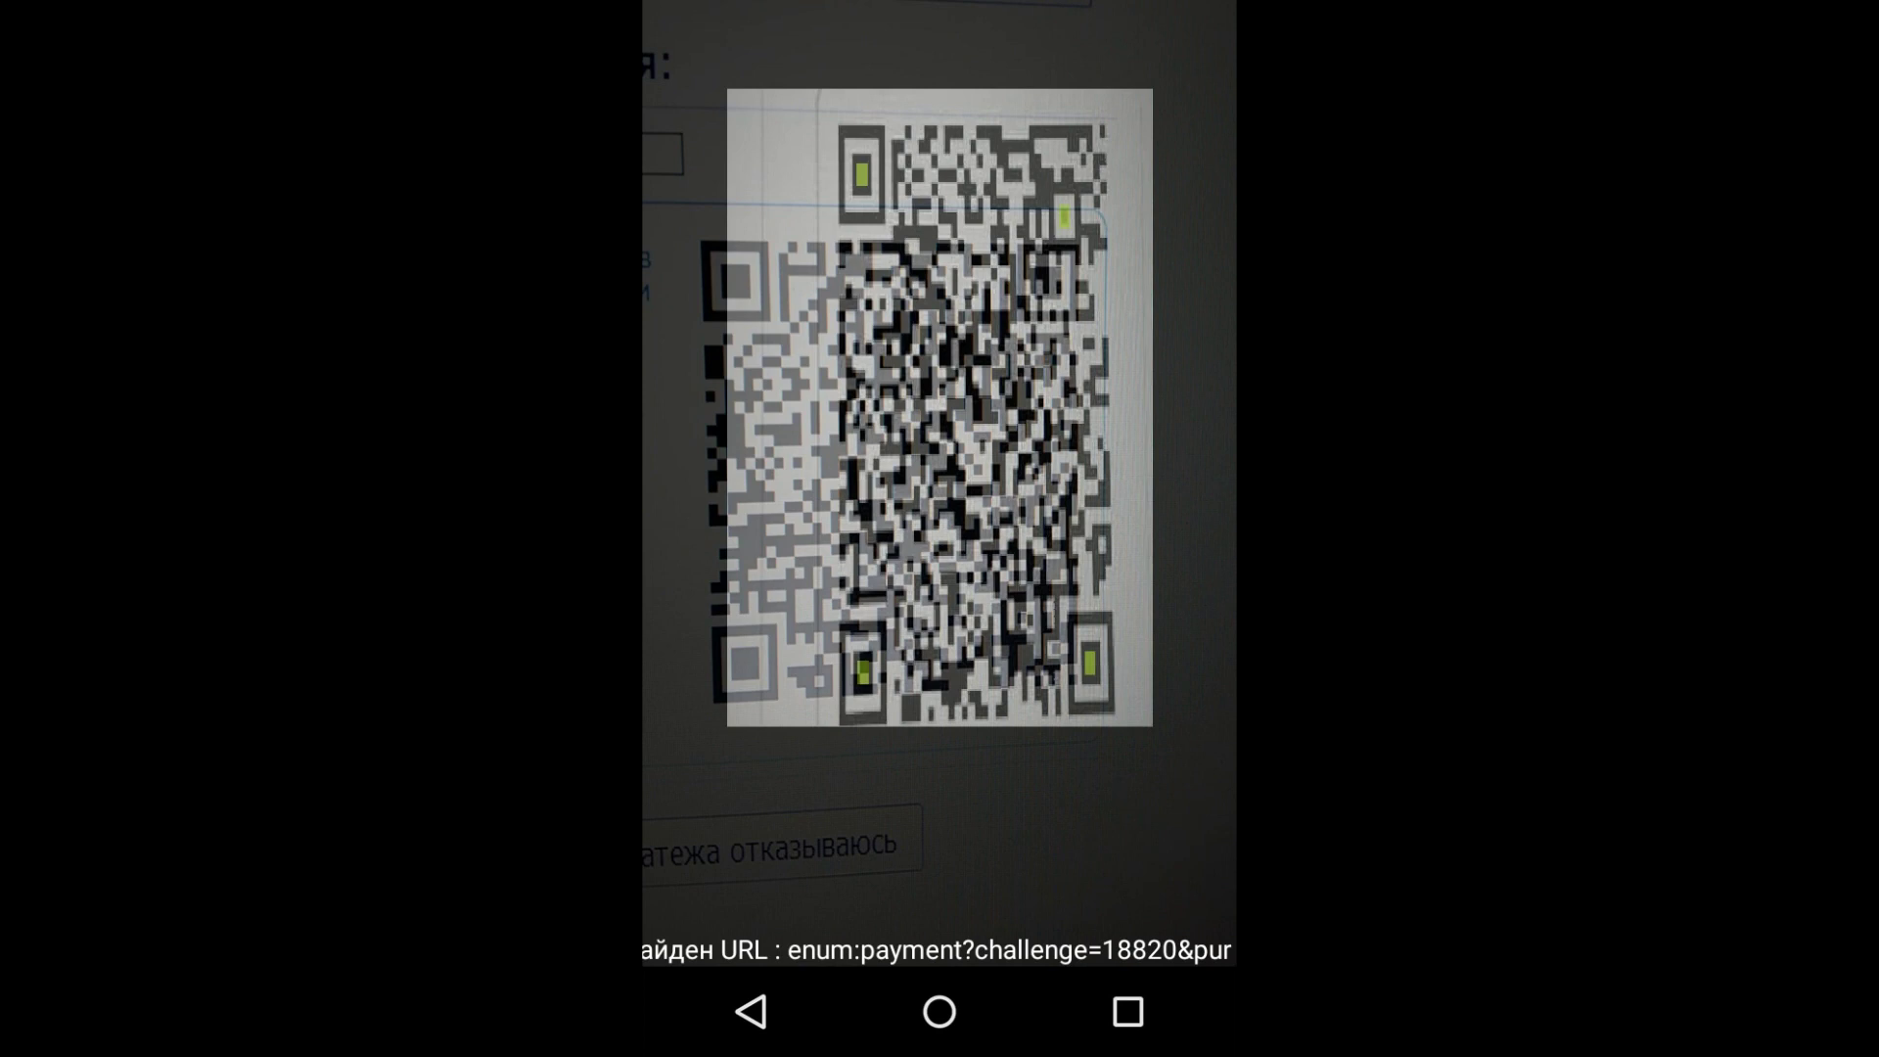
left_click(856, 705)
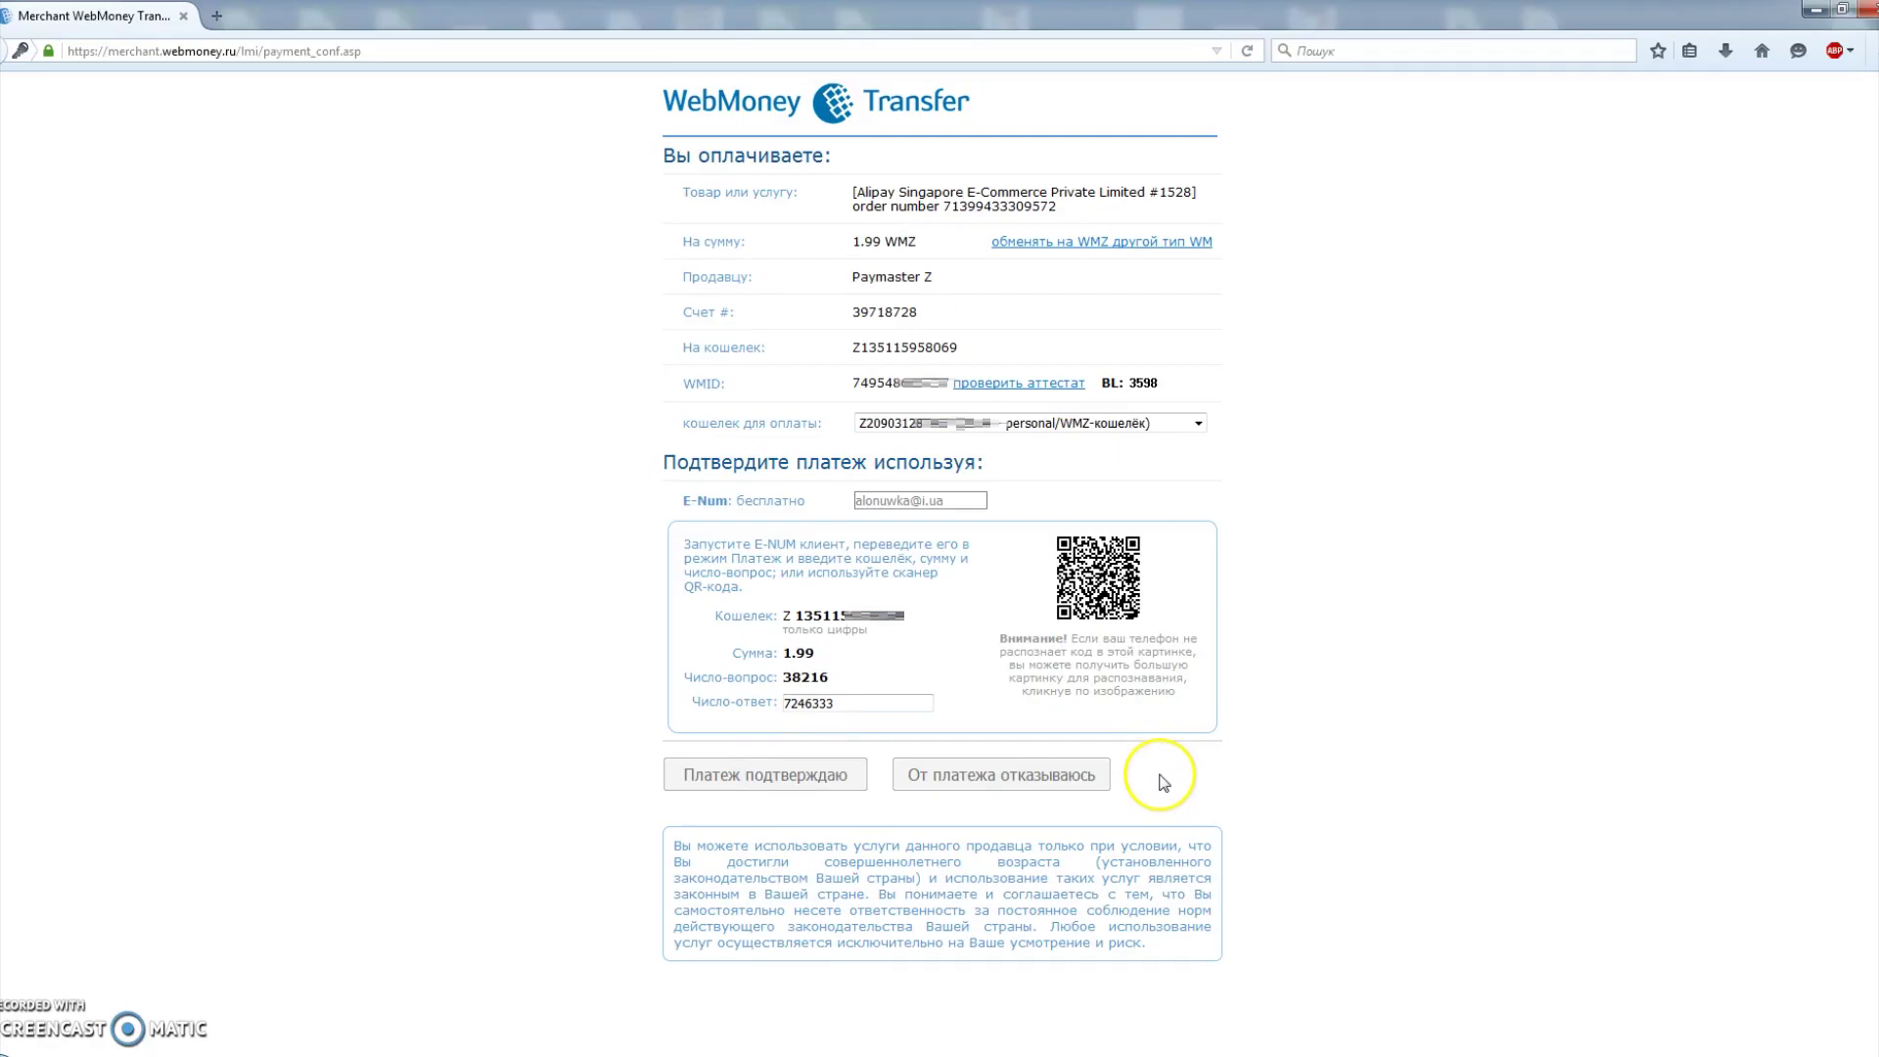
key("Return")
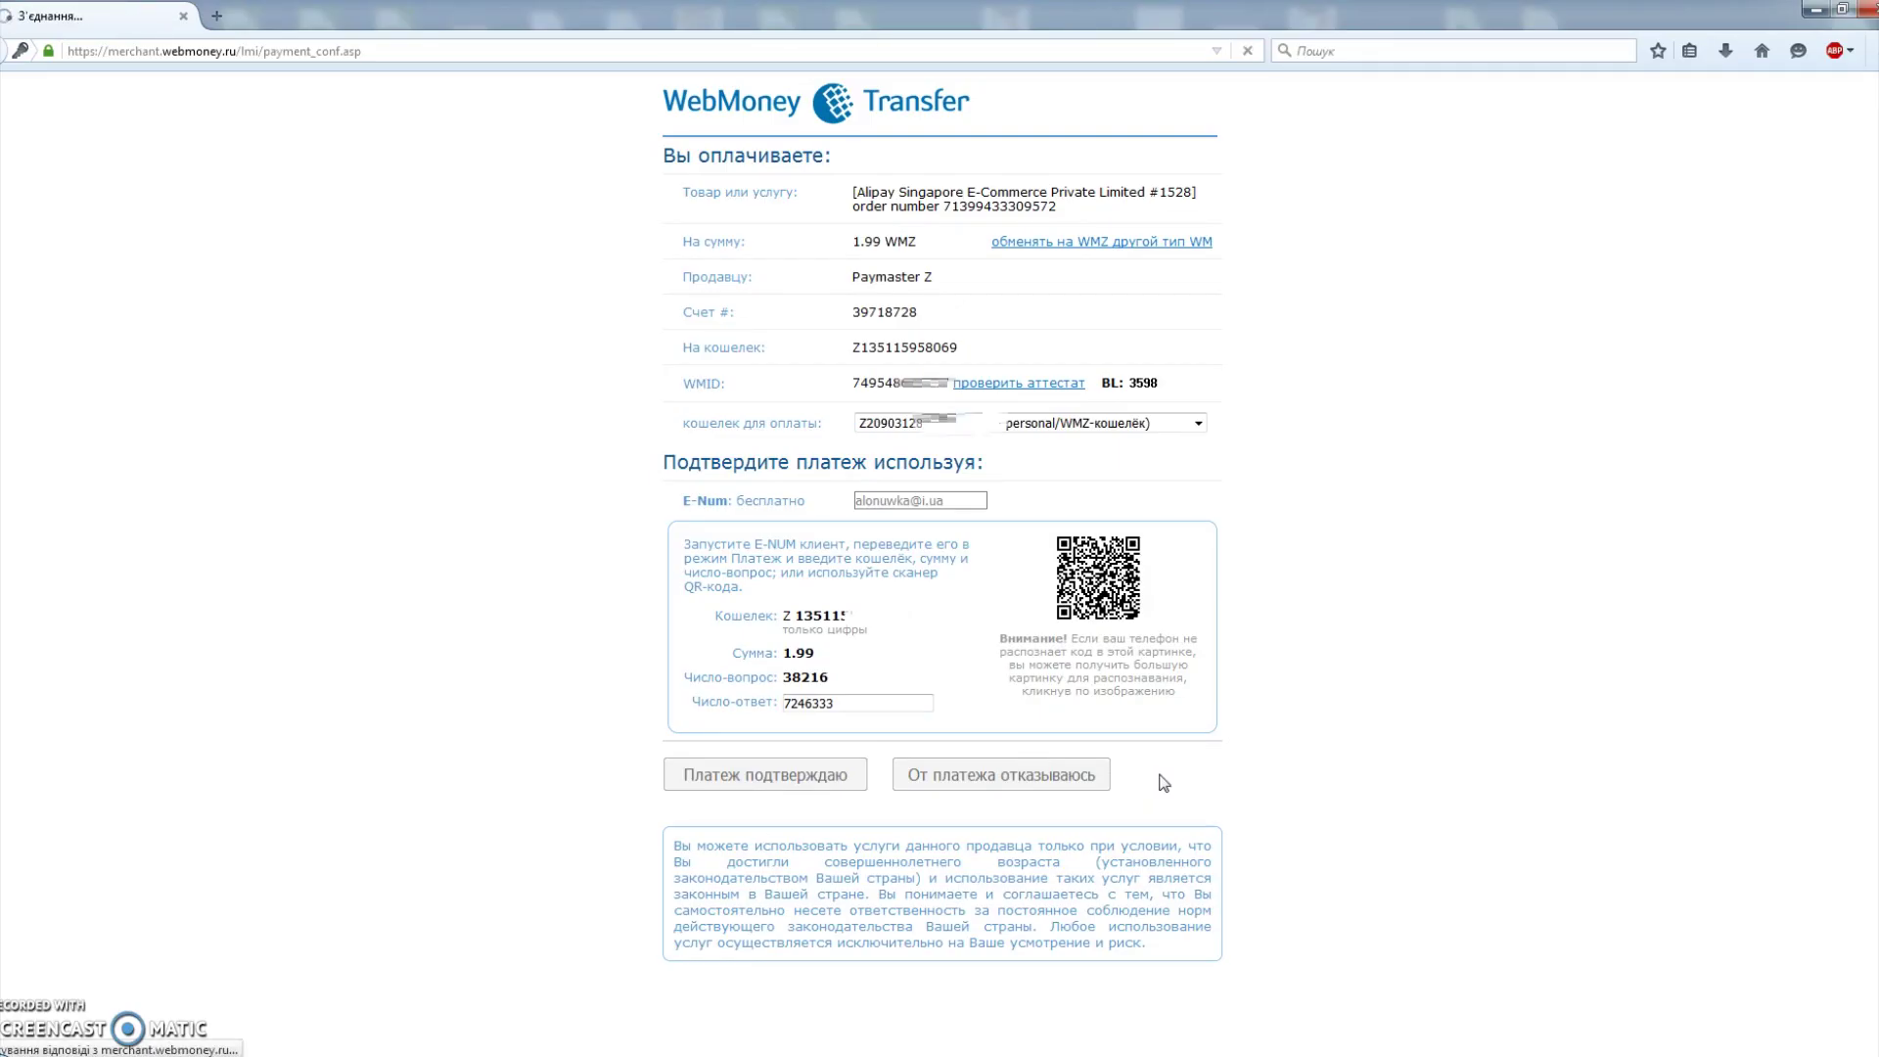
Return from the 1.99 WMZ WebMoney receipt to AliExpress, past the warning, and open My Orders
left_click(778, 576)
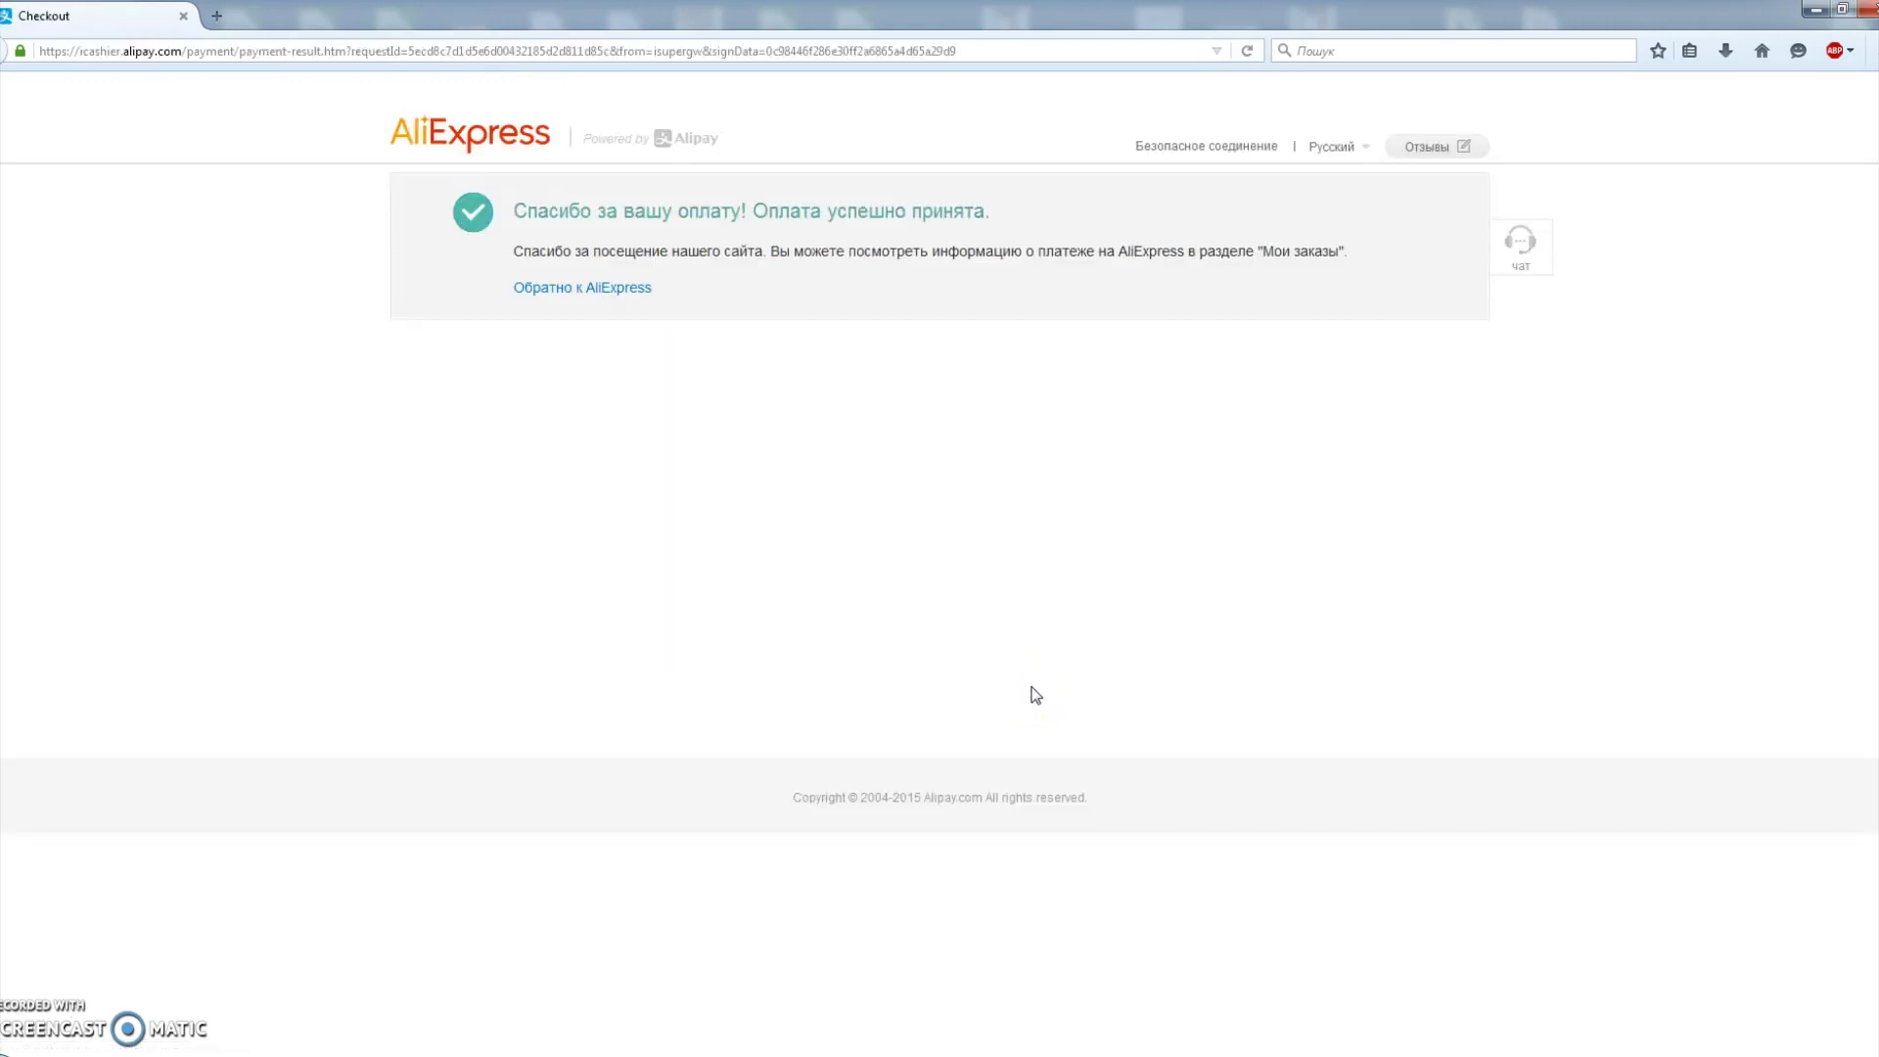
left_click(650, 297)
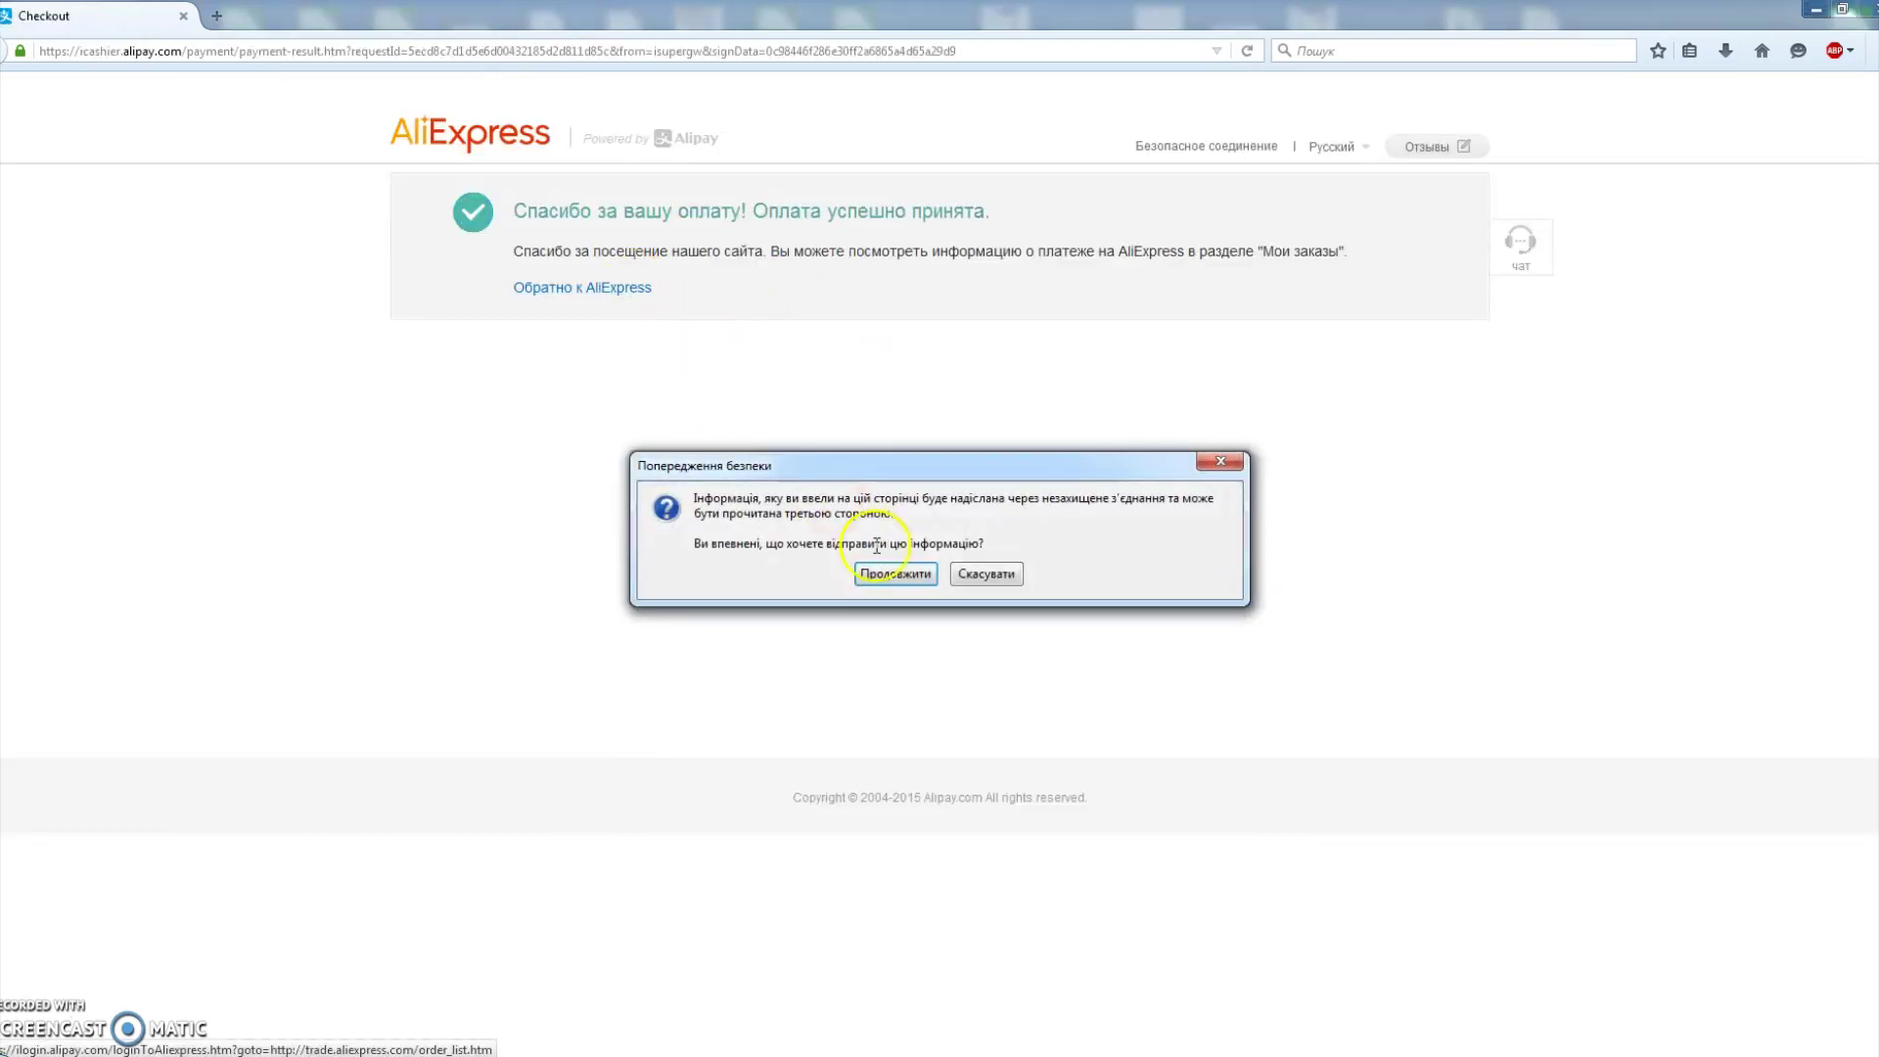
left_click(860, 575)
mouse_move(1458, 157)
left_click(1346, 318)
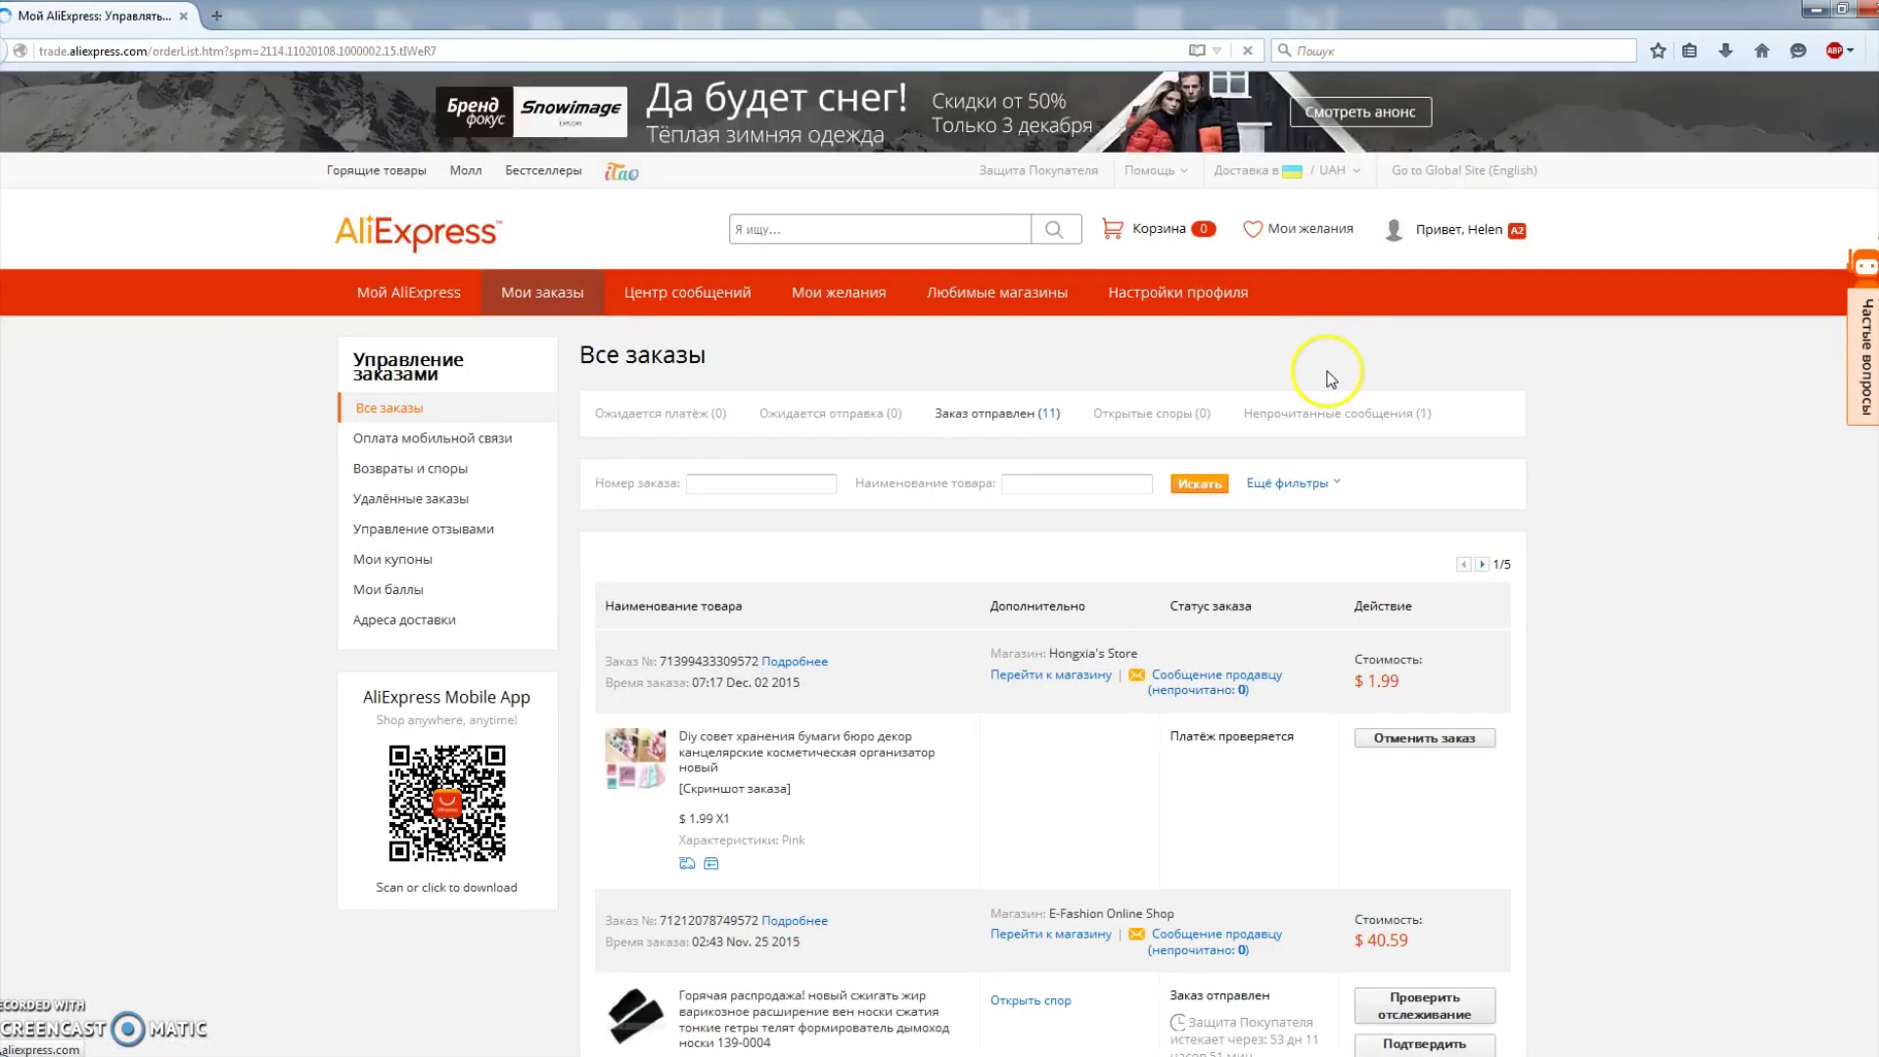
Open tracking for the $8.90 order and view its tracking history and buyer-protection countdown
scroll(785, 407, "down", 3)
scroll(827, 509, "up", 3)
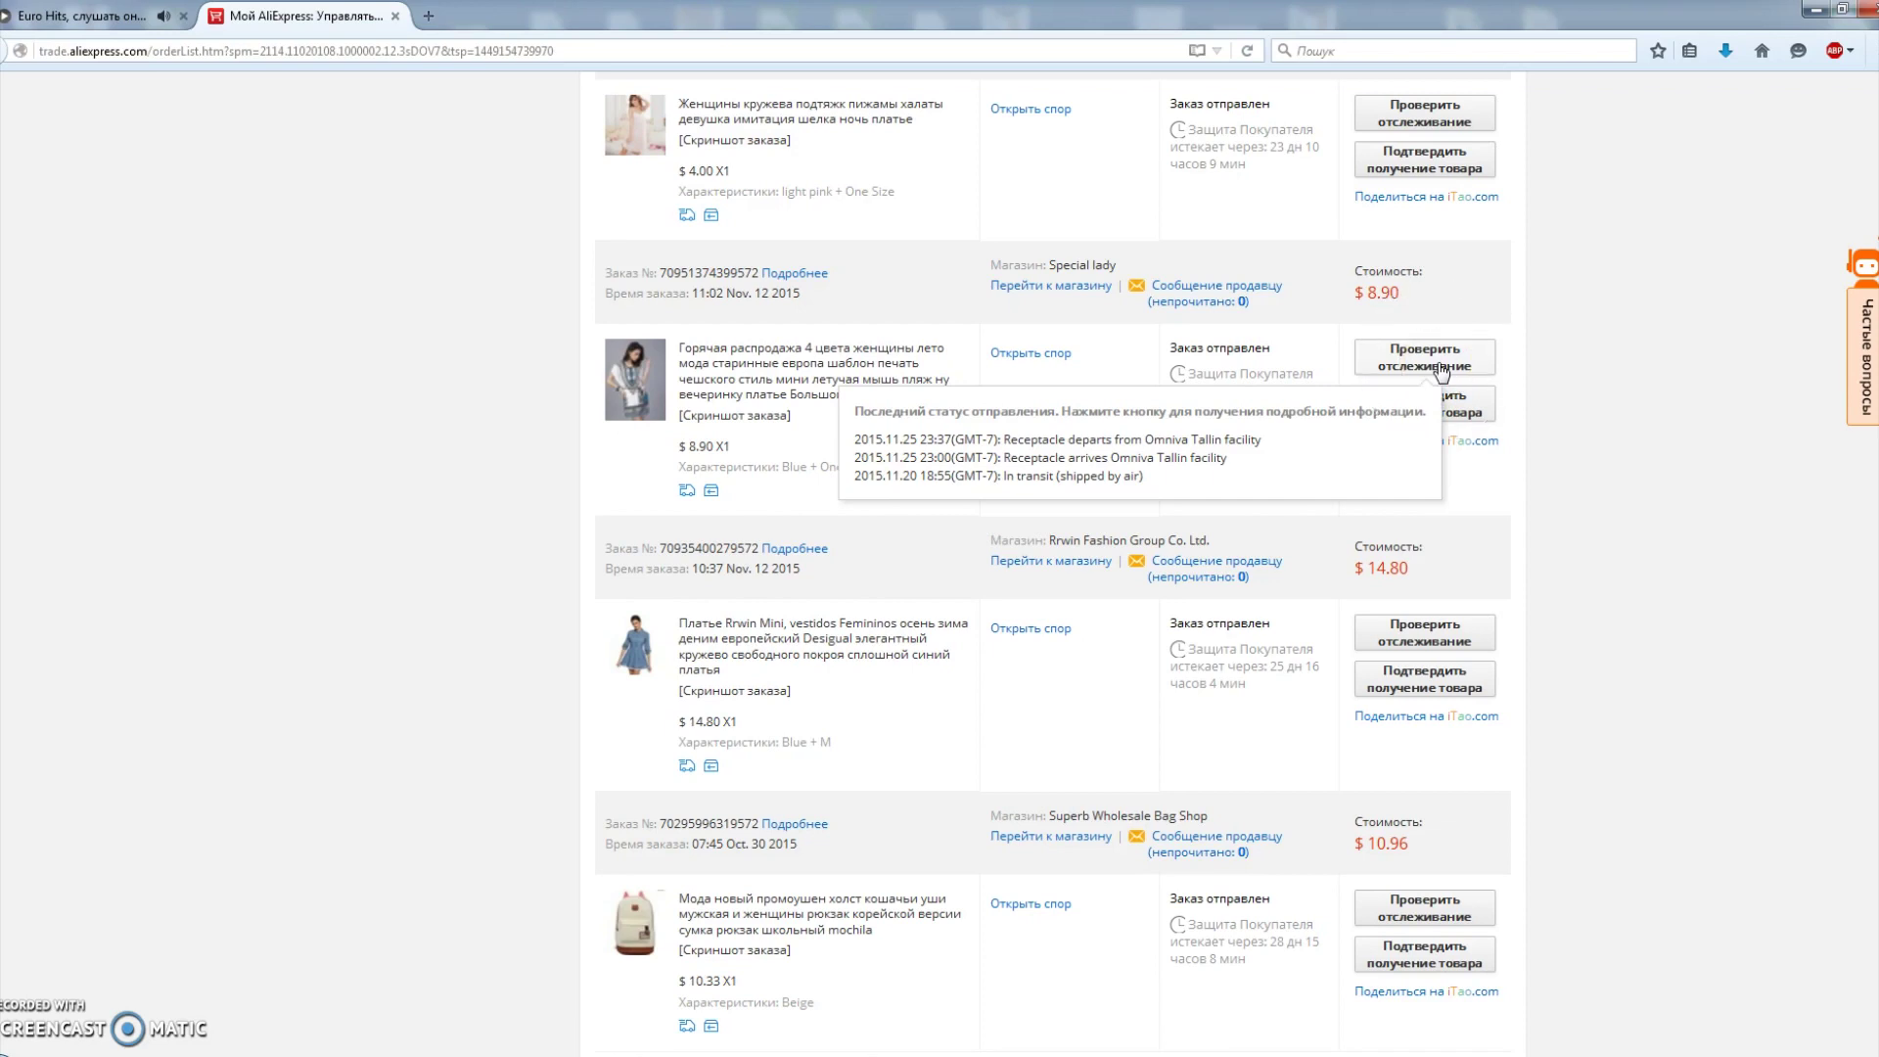
left_click(1438, 366)
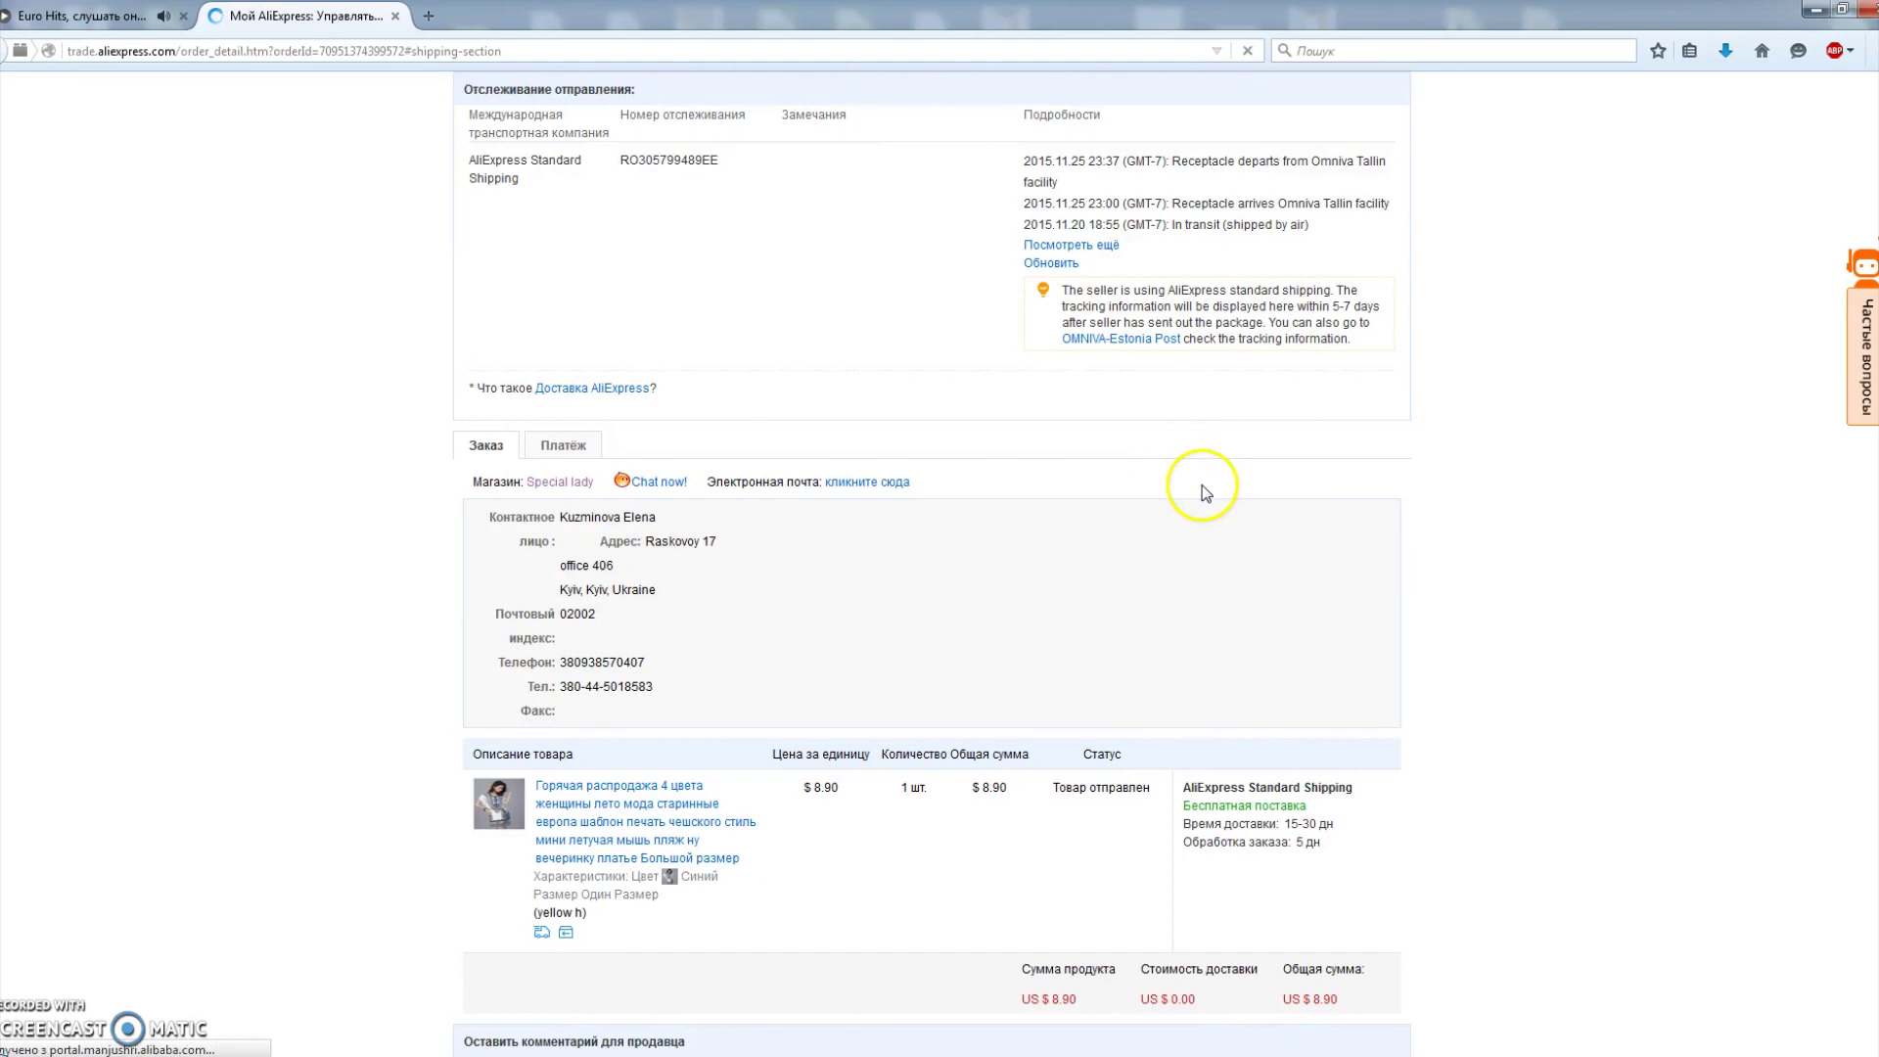
scroll(1237, 519, "up", 5)
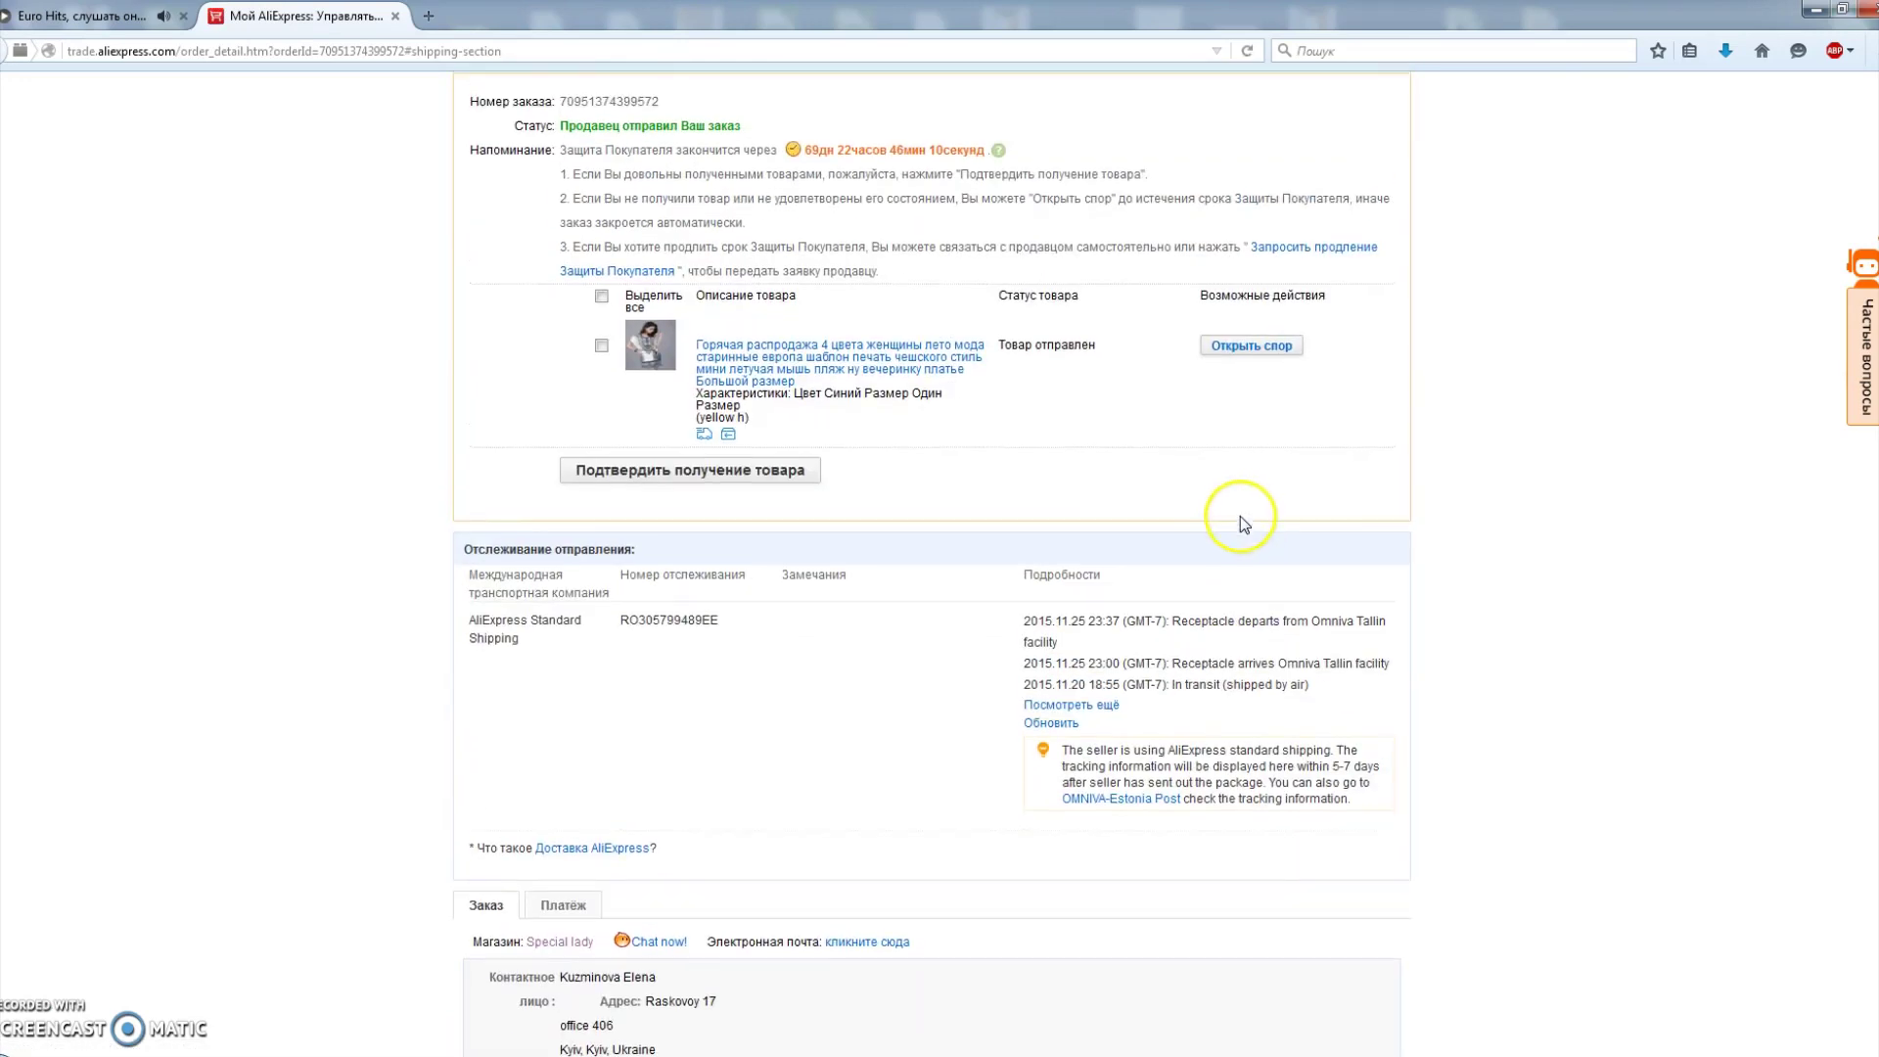
left_click_drag(1023, 265, 791, 277)
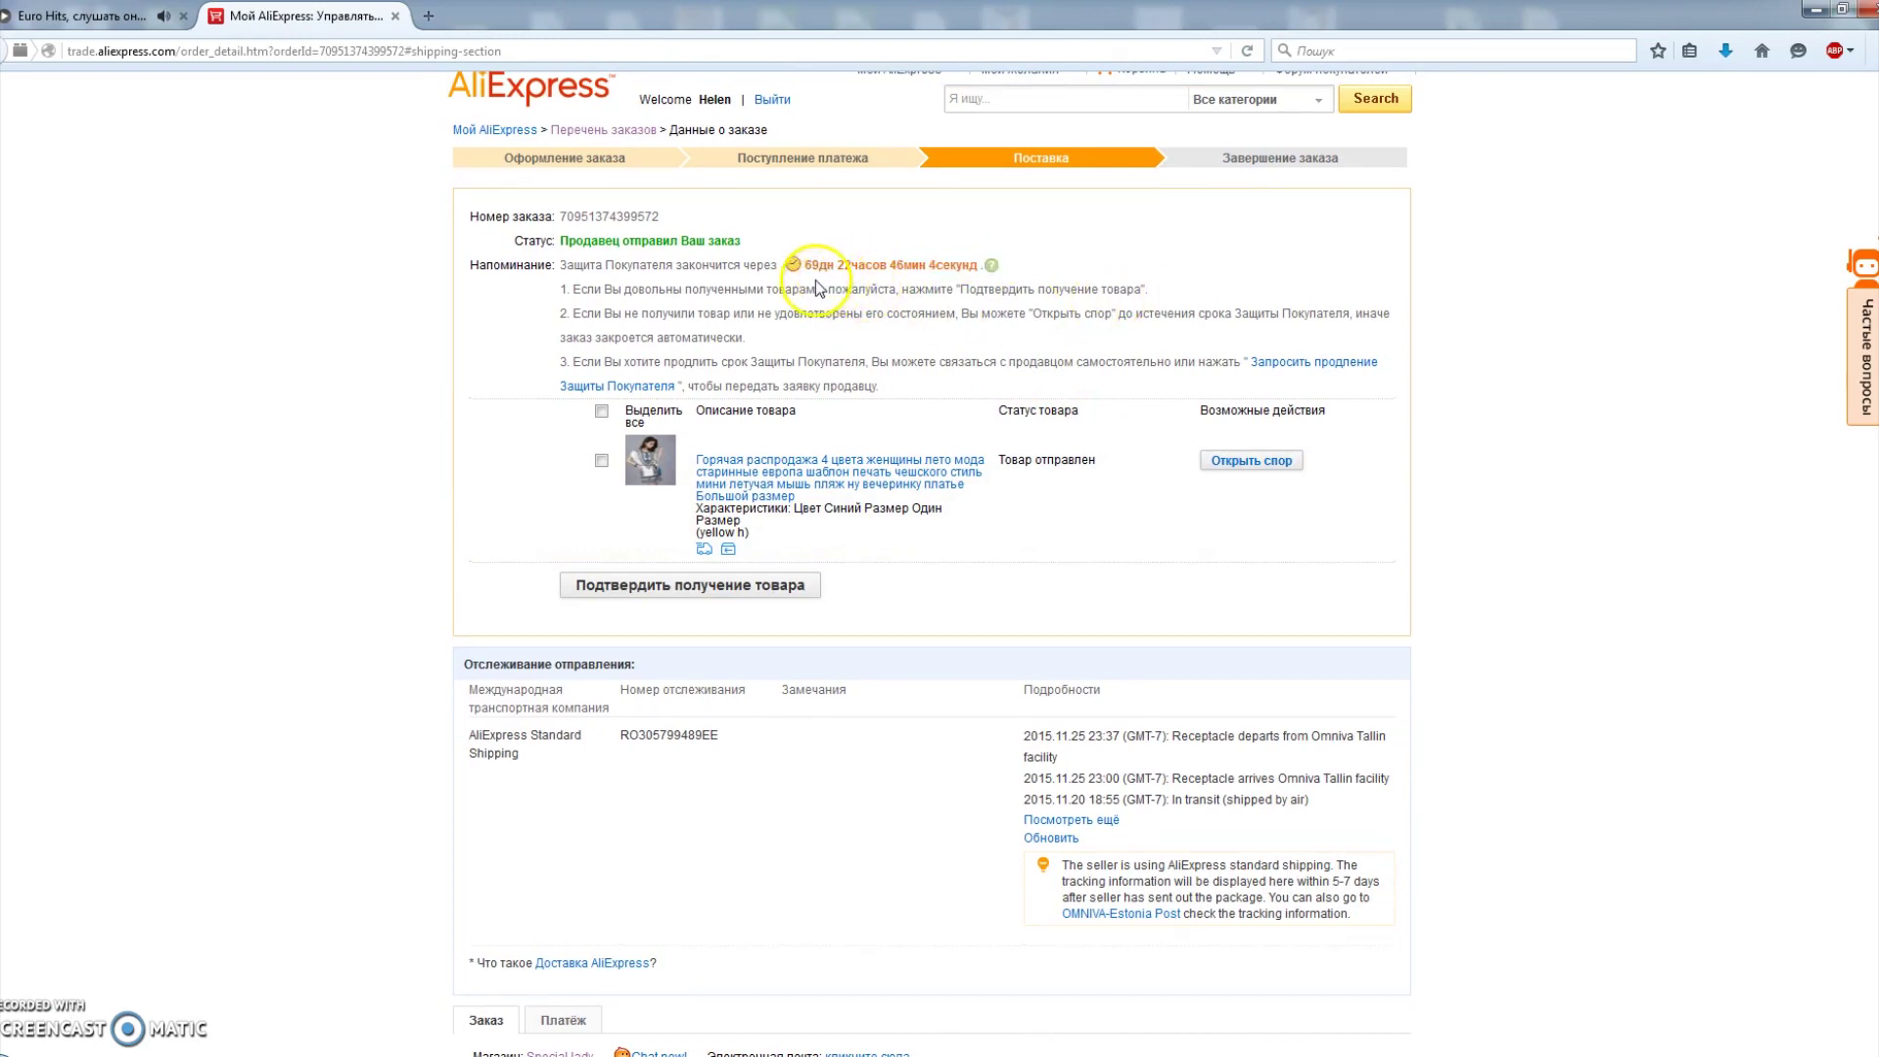
left_click(1002, 274)
left_click(835, 282)
Submit a buyer-protection extension of 20 days for the order and close the 'Запрос отправлен' notice
left_click(1003, 276)
left_click(1269, 364)
left_click(994, 601)
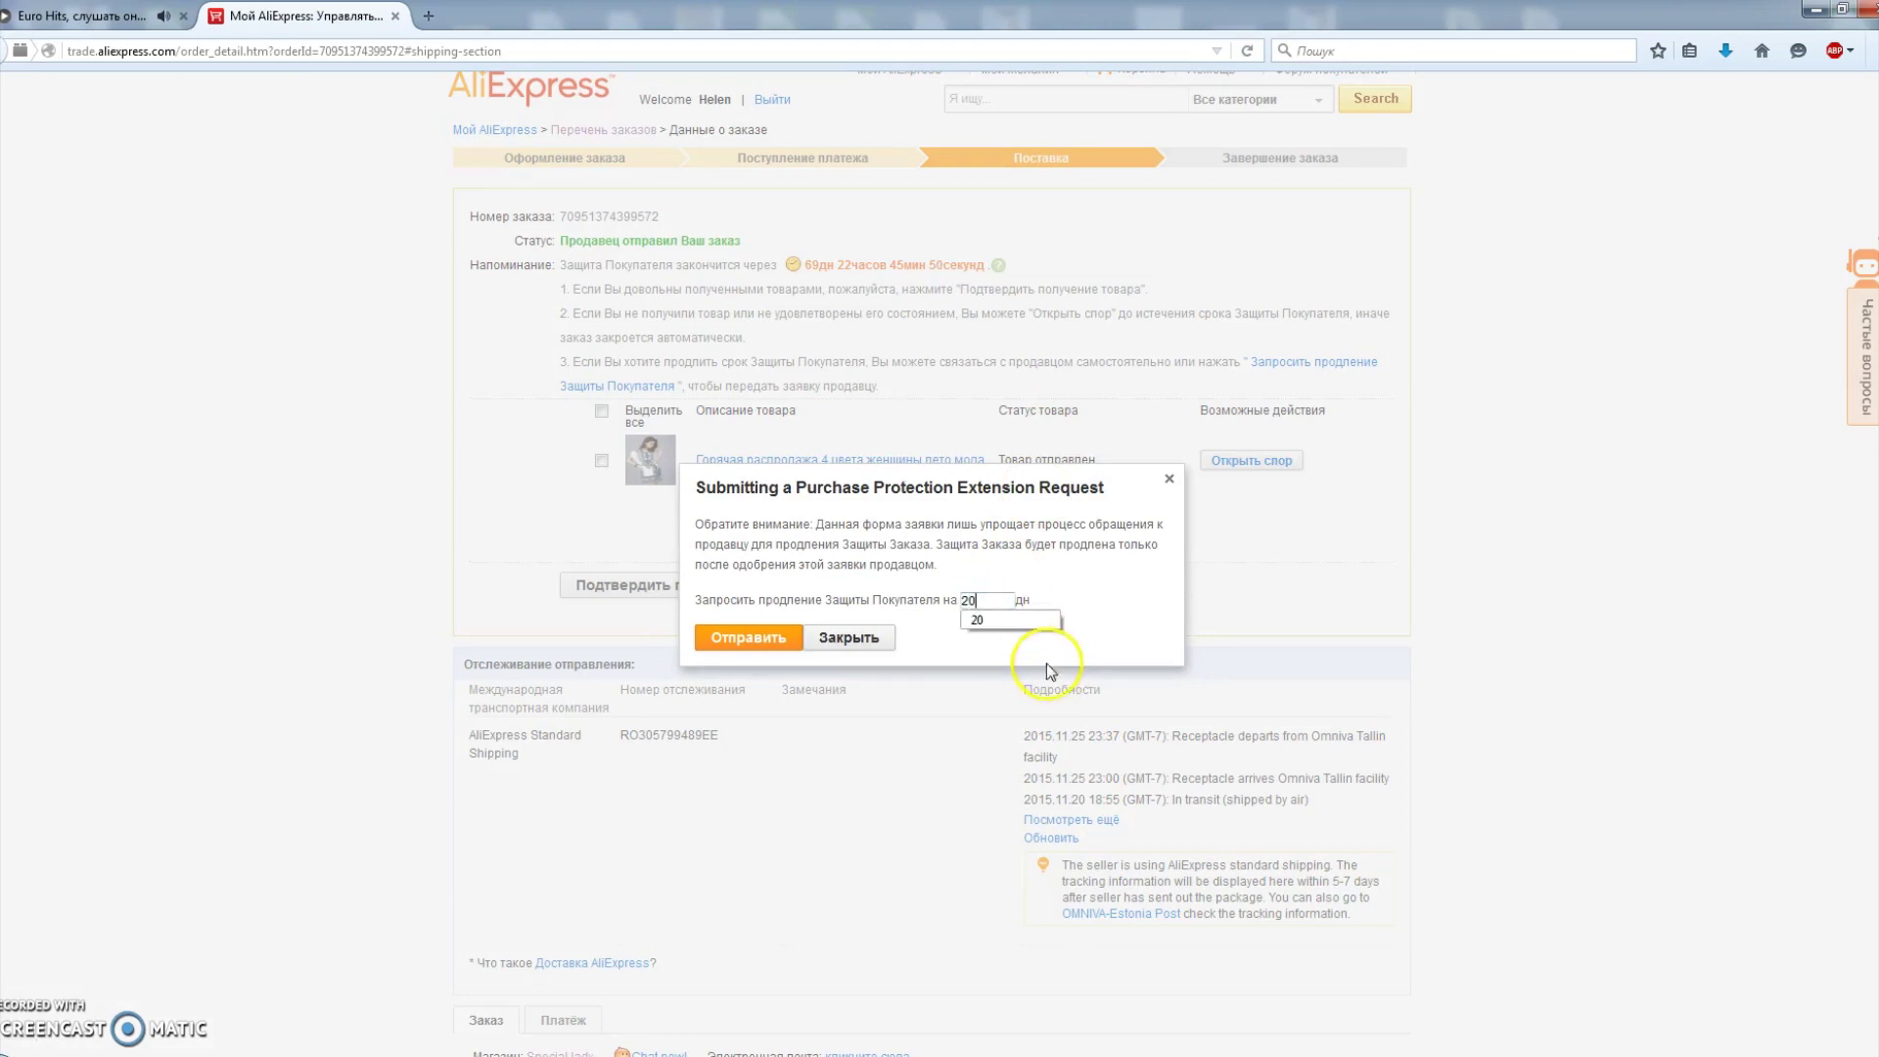
left_click(1006, 622)
left_click(764, 638)
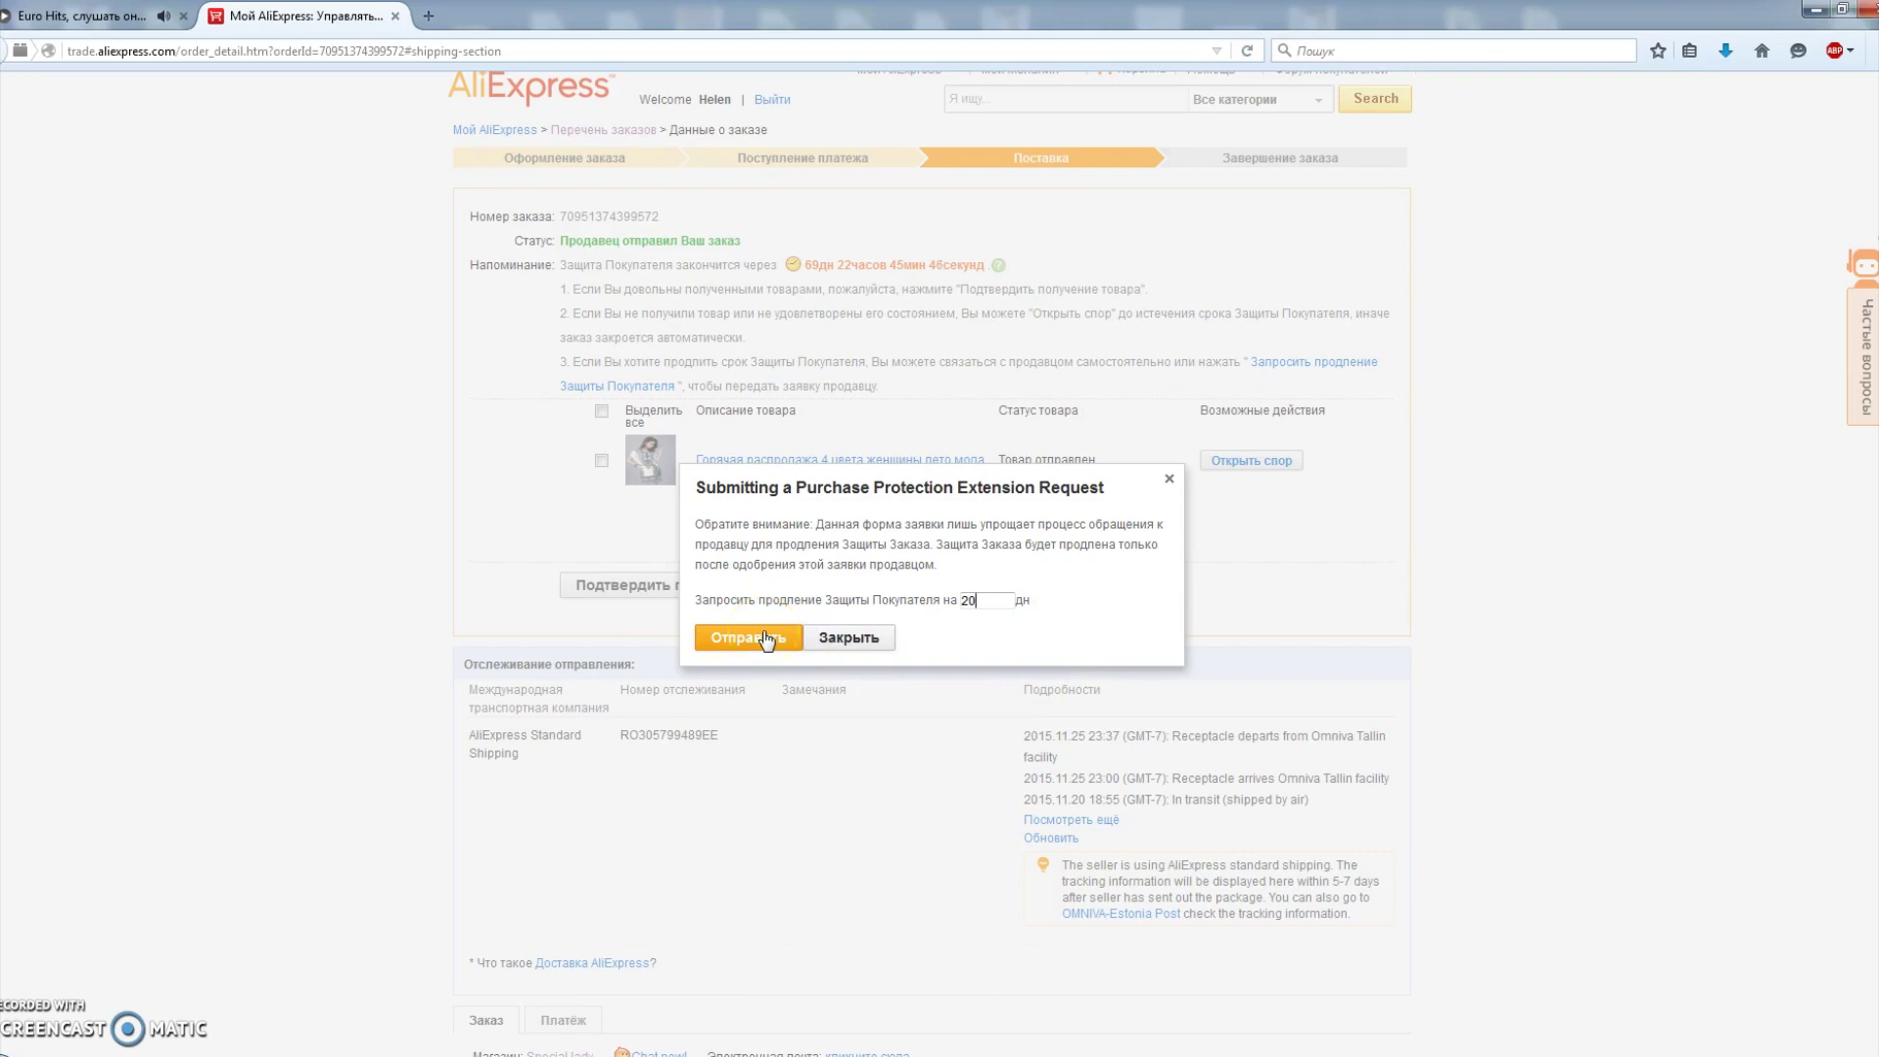
left_click(764, 638)
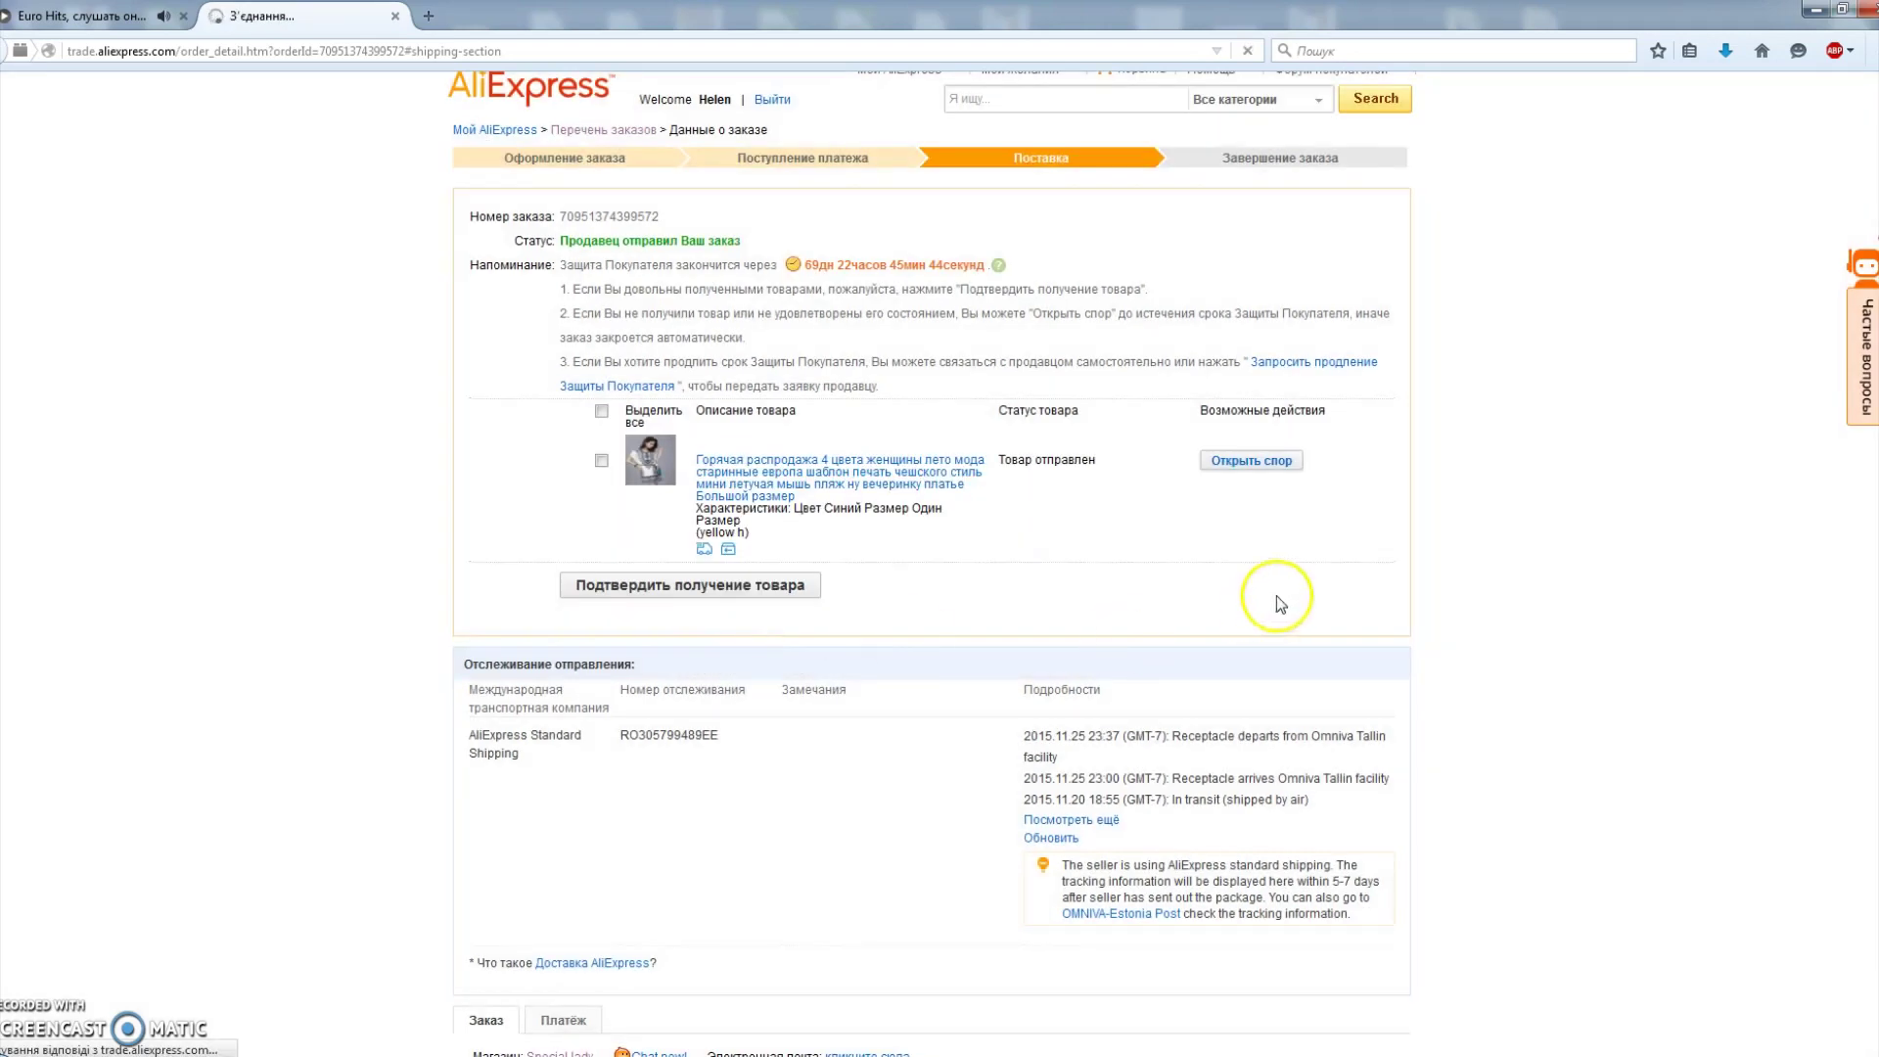
left_click(736, 644)
Copy the tracking number from the OMNIVA-Estonia Post link and search it in PAKTRAC
left_click(1401, 588)
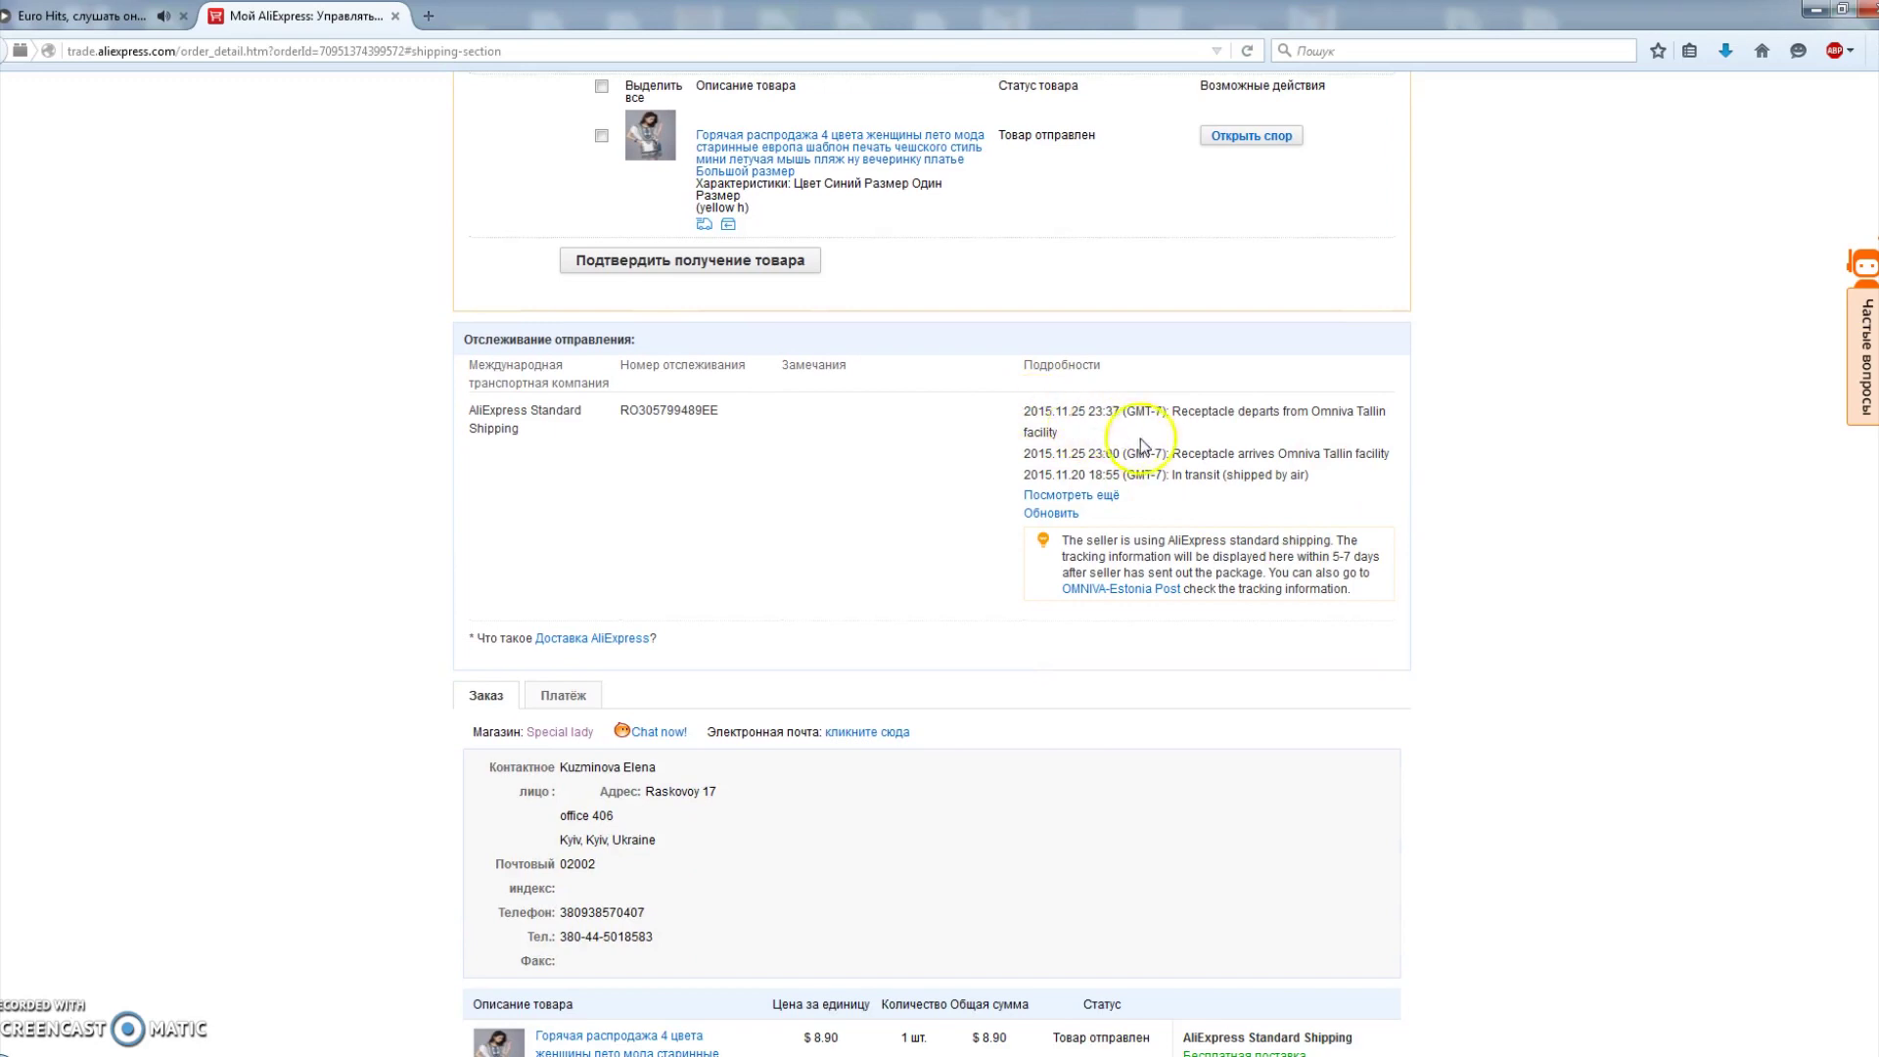
left_click(1075, 593)
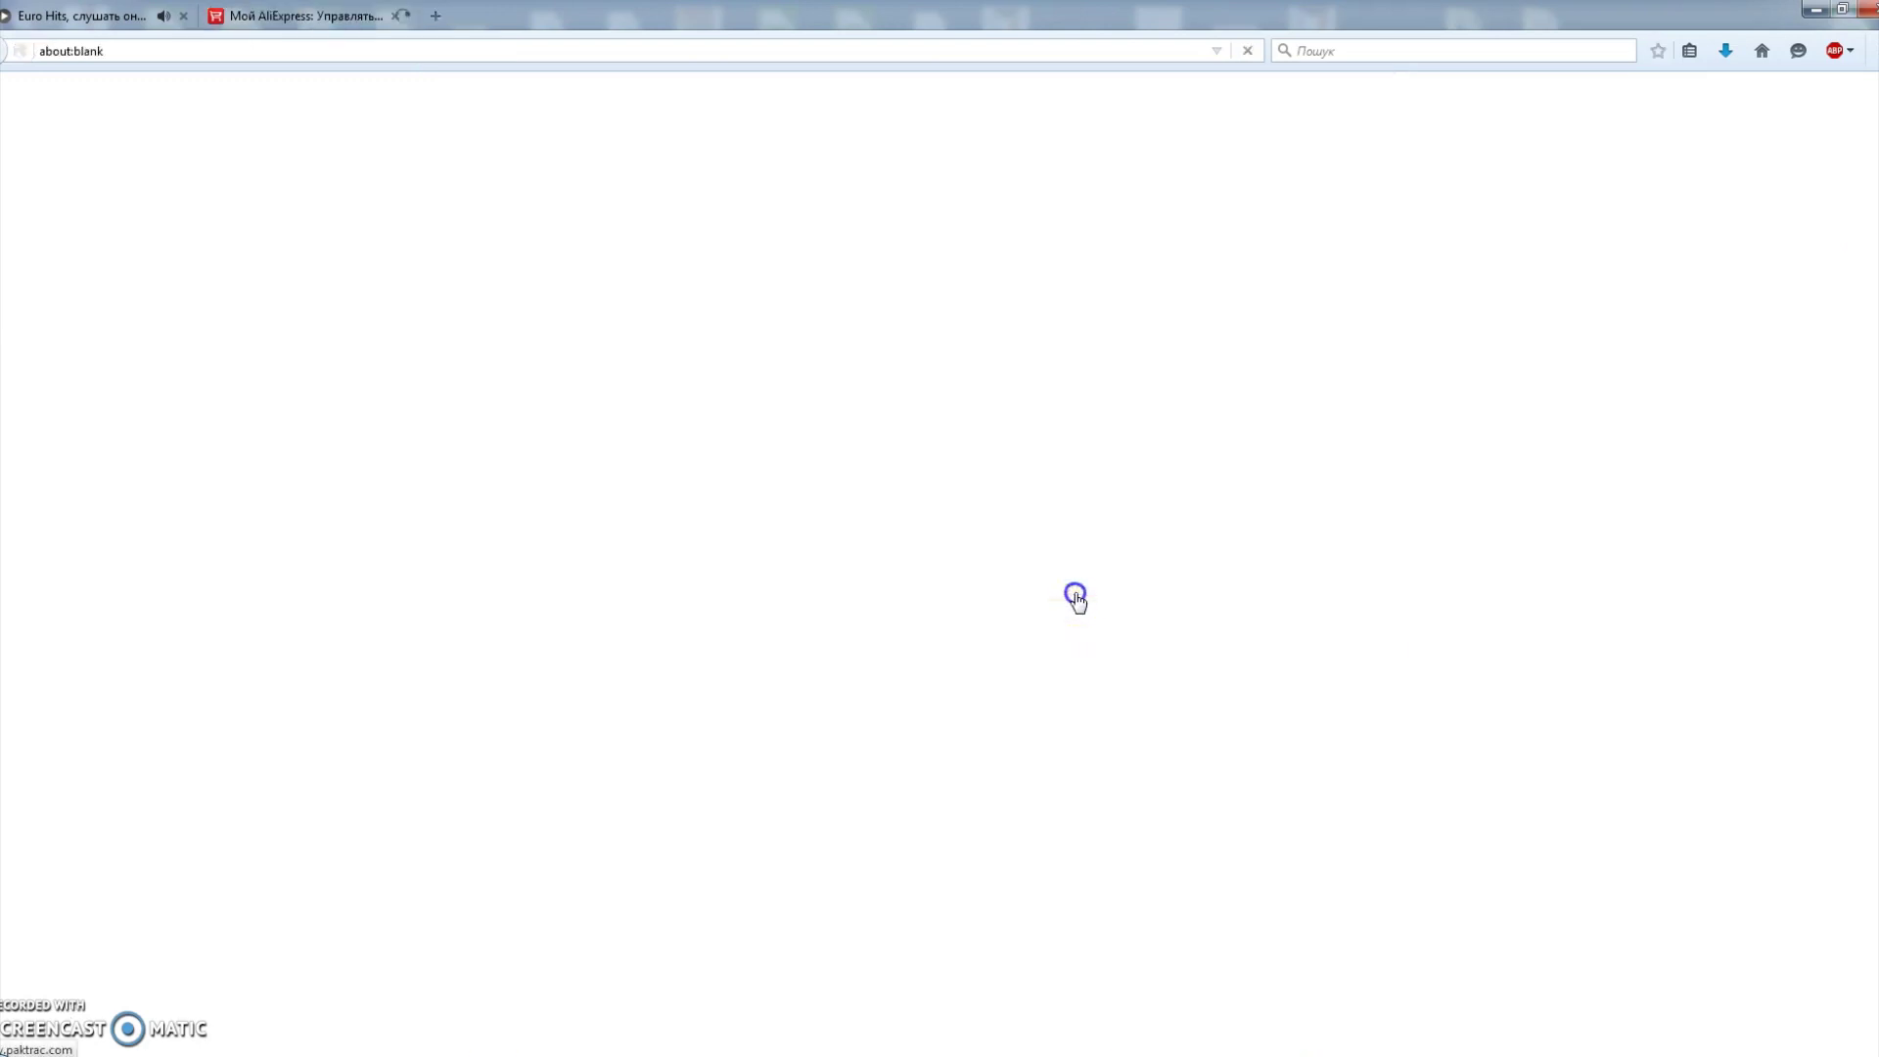
left_click_drag(728, 411, 623, 414)
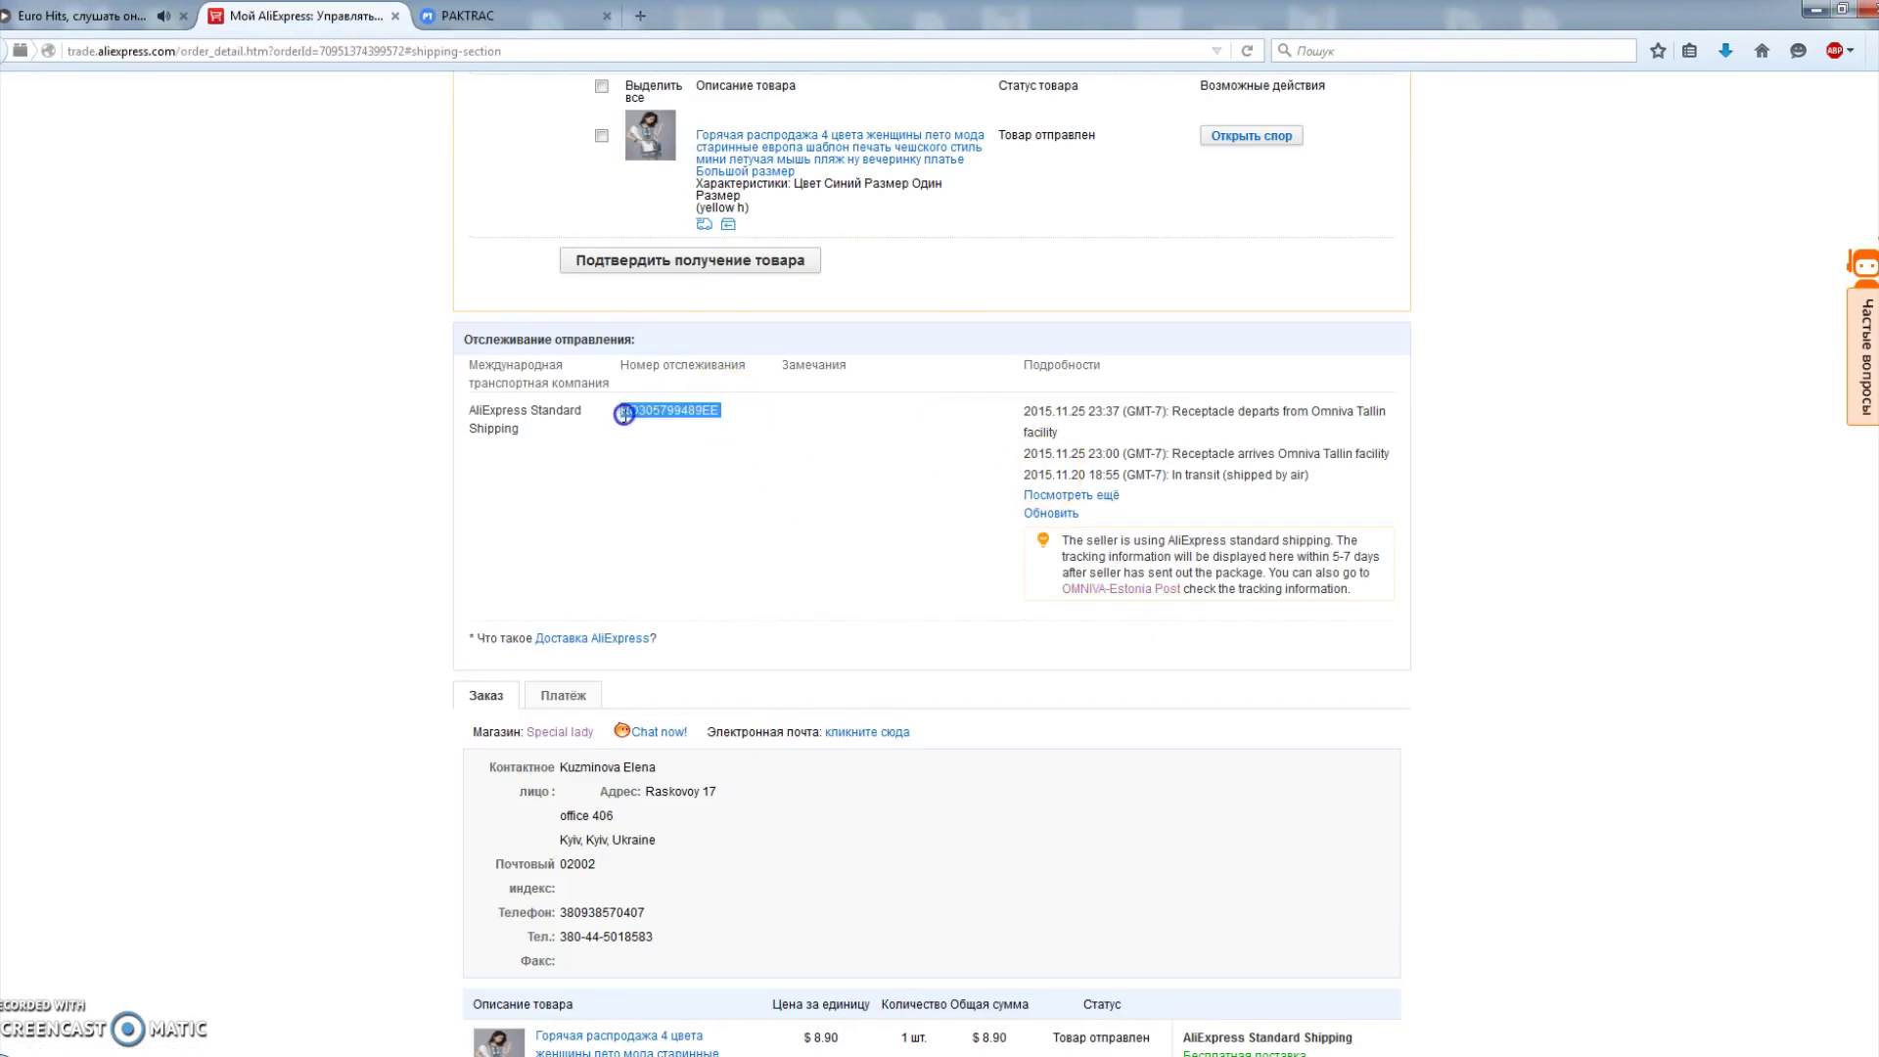
key("ctrl+c")
key("ctrl+Tab")
key("ctrl+v")
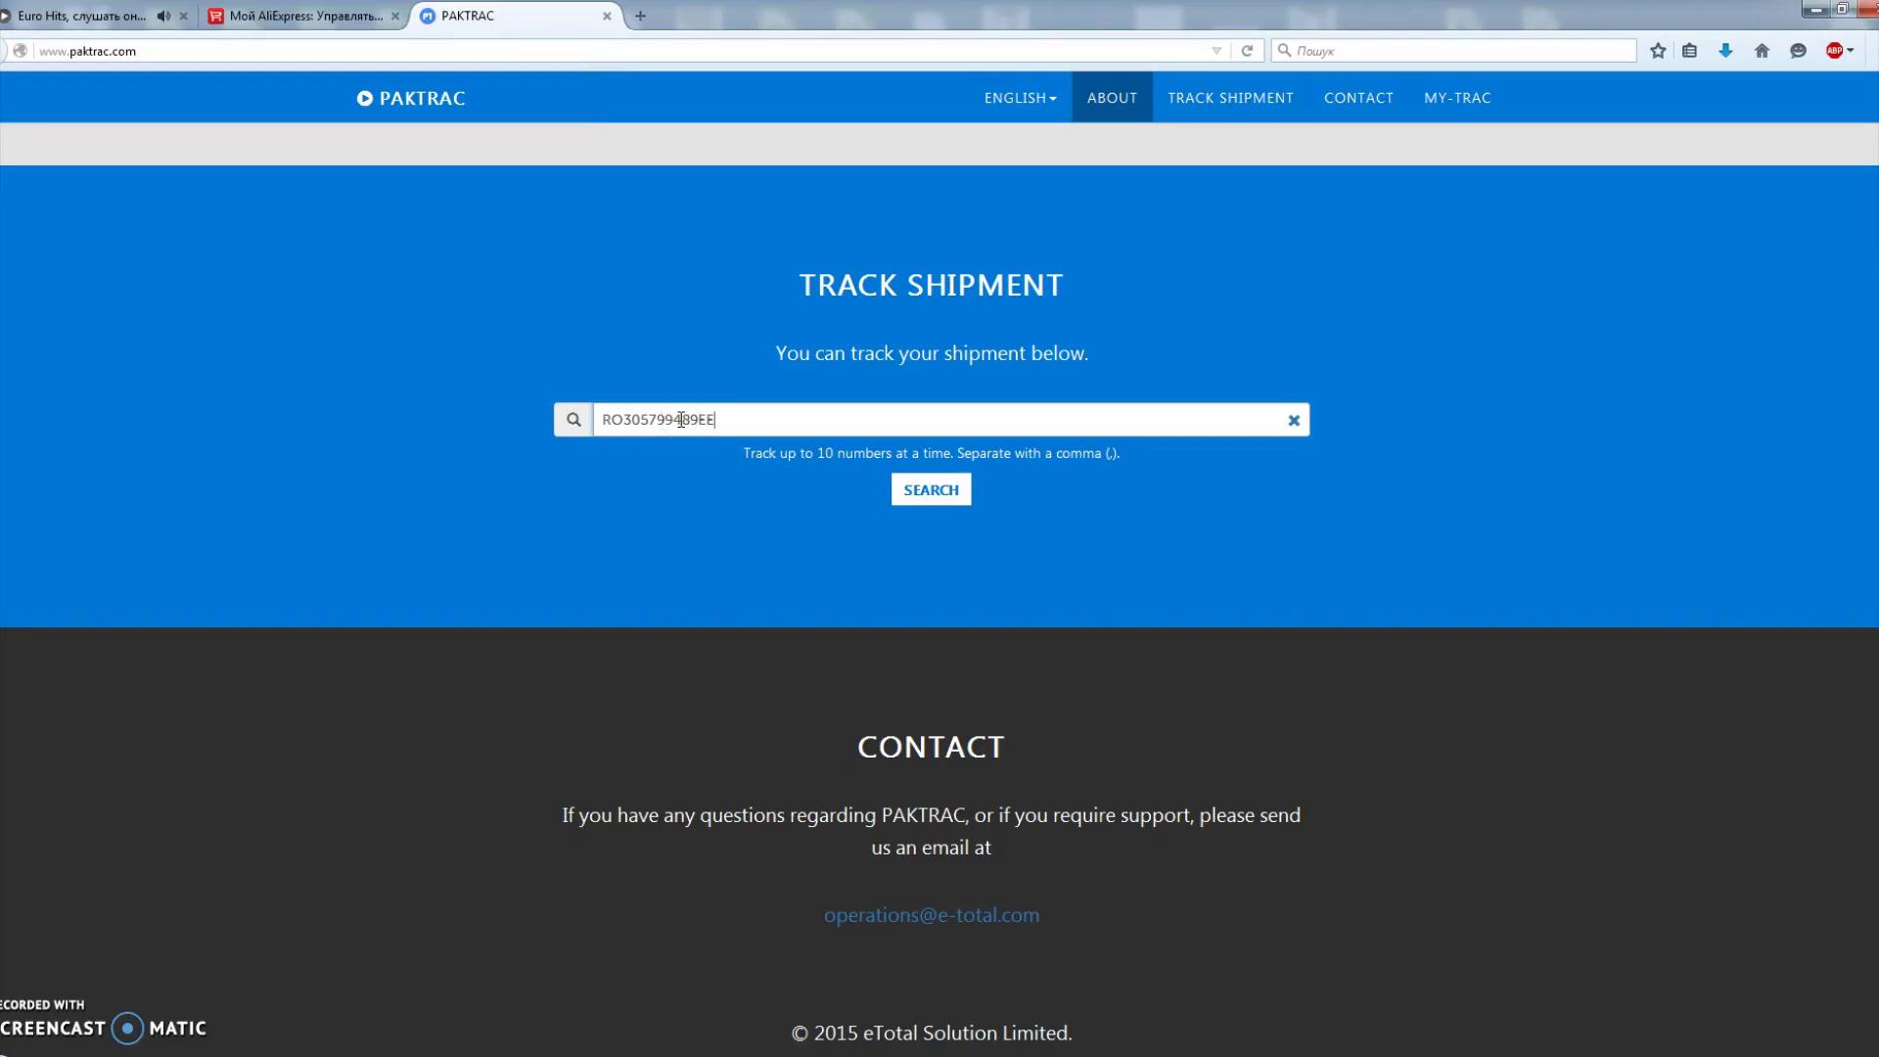
left_click(928, 493)
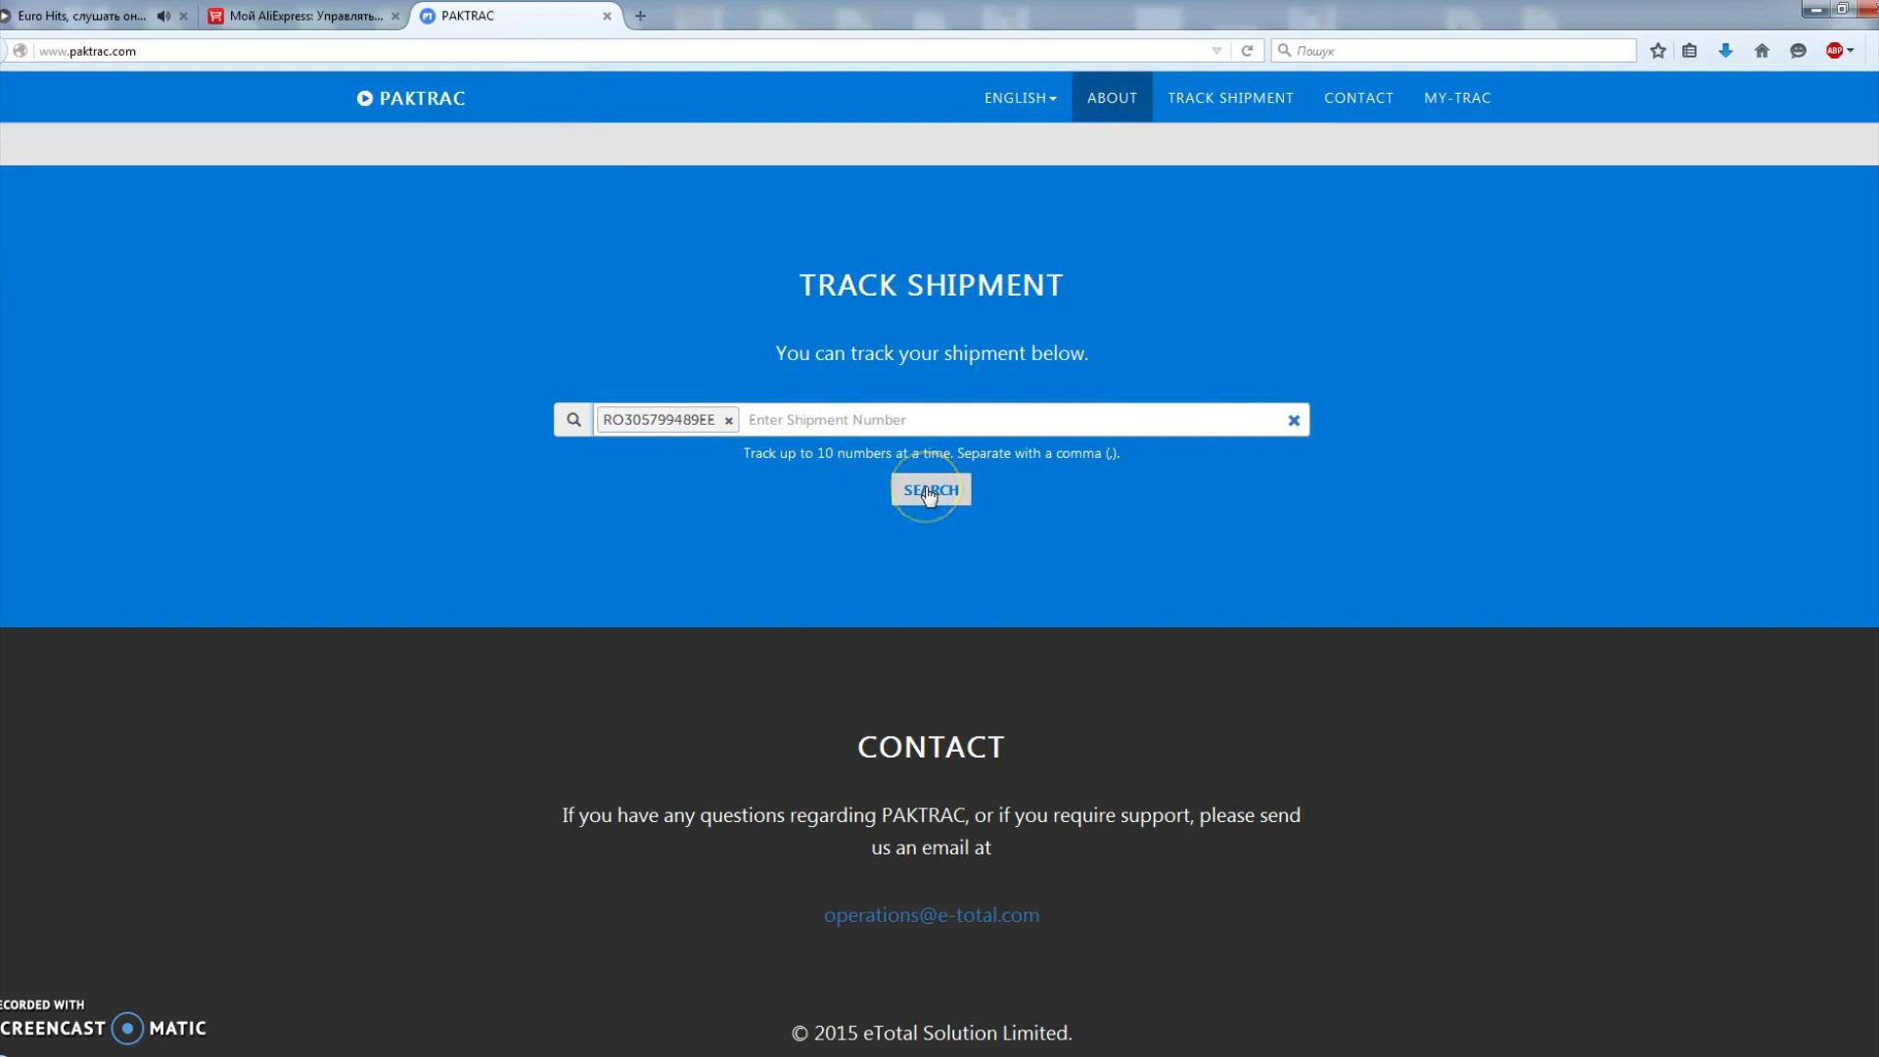
Review the four-event China-to-Ukraine shipment history, then return to the AliExpress home page
scroll(1150, 524, "down", 3)
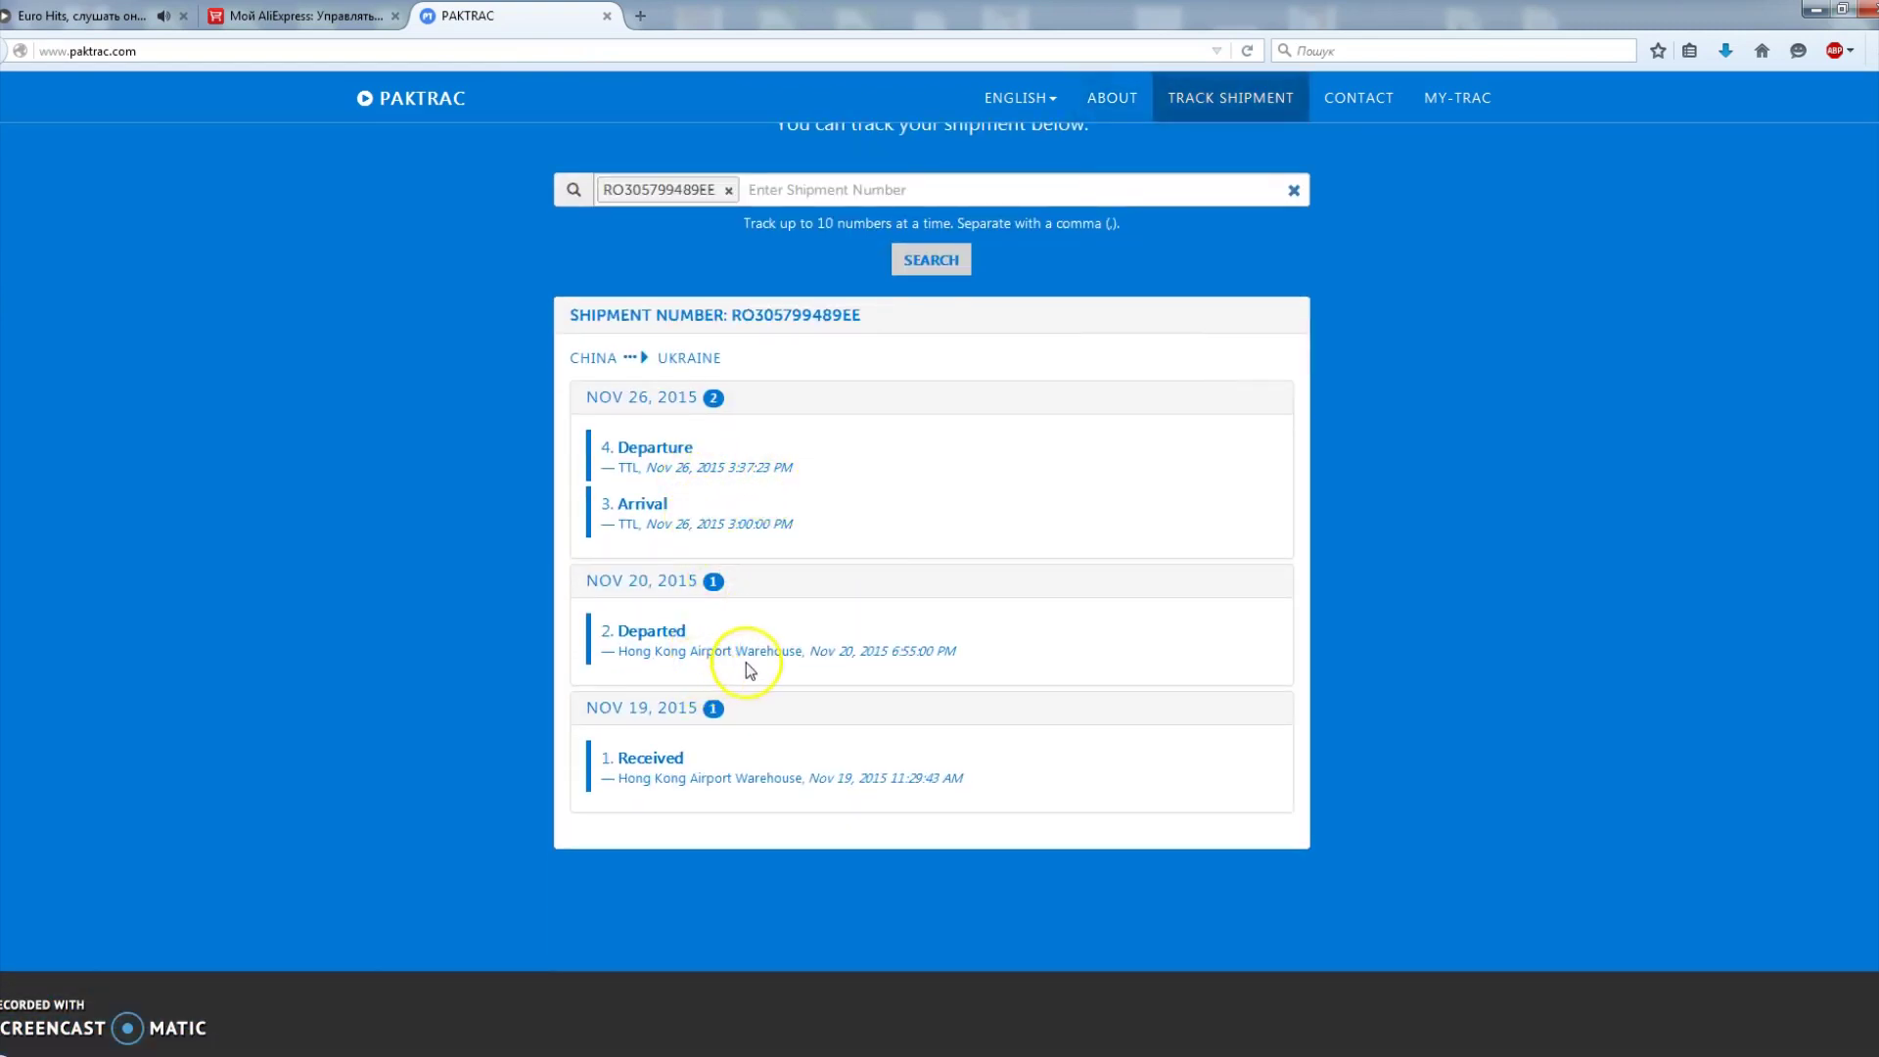
left_click(827, 780)
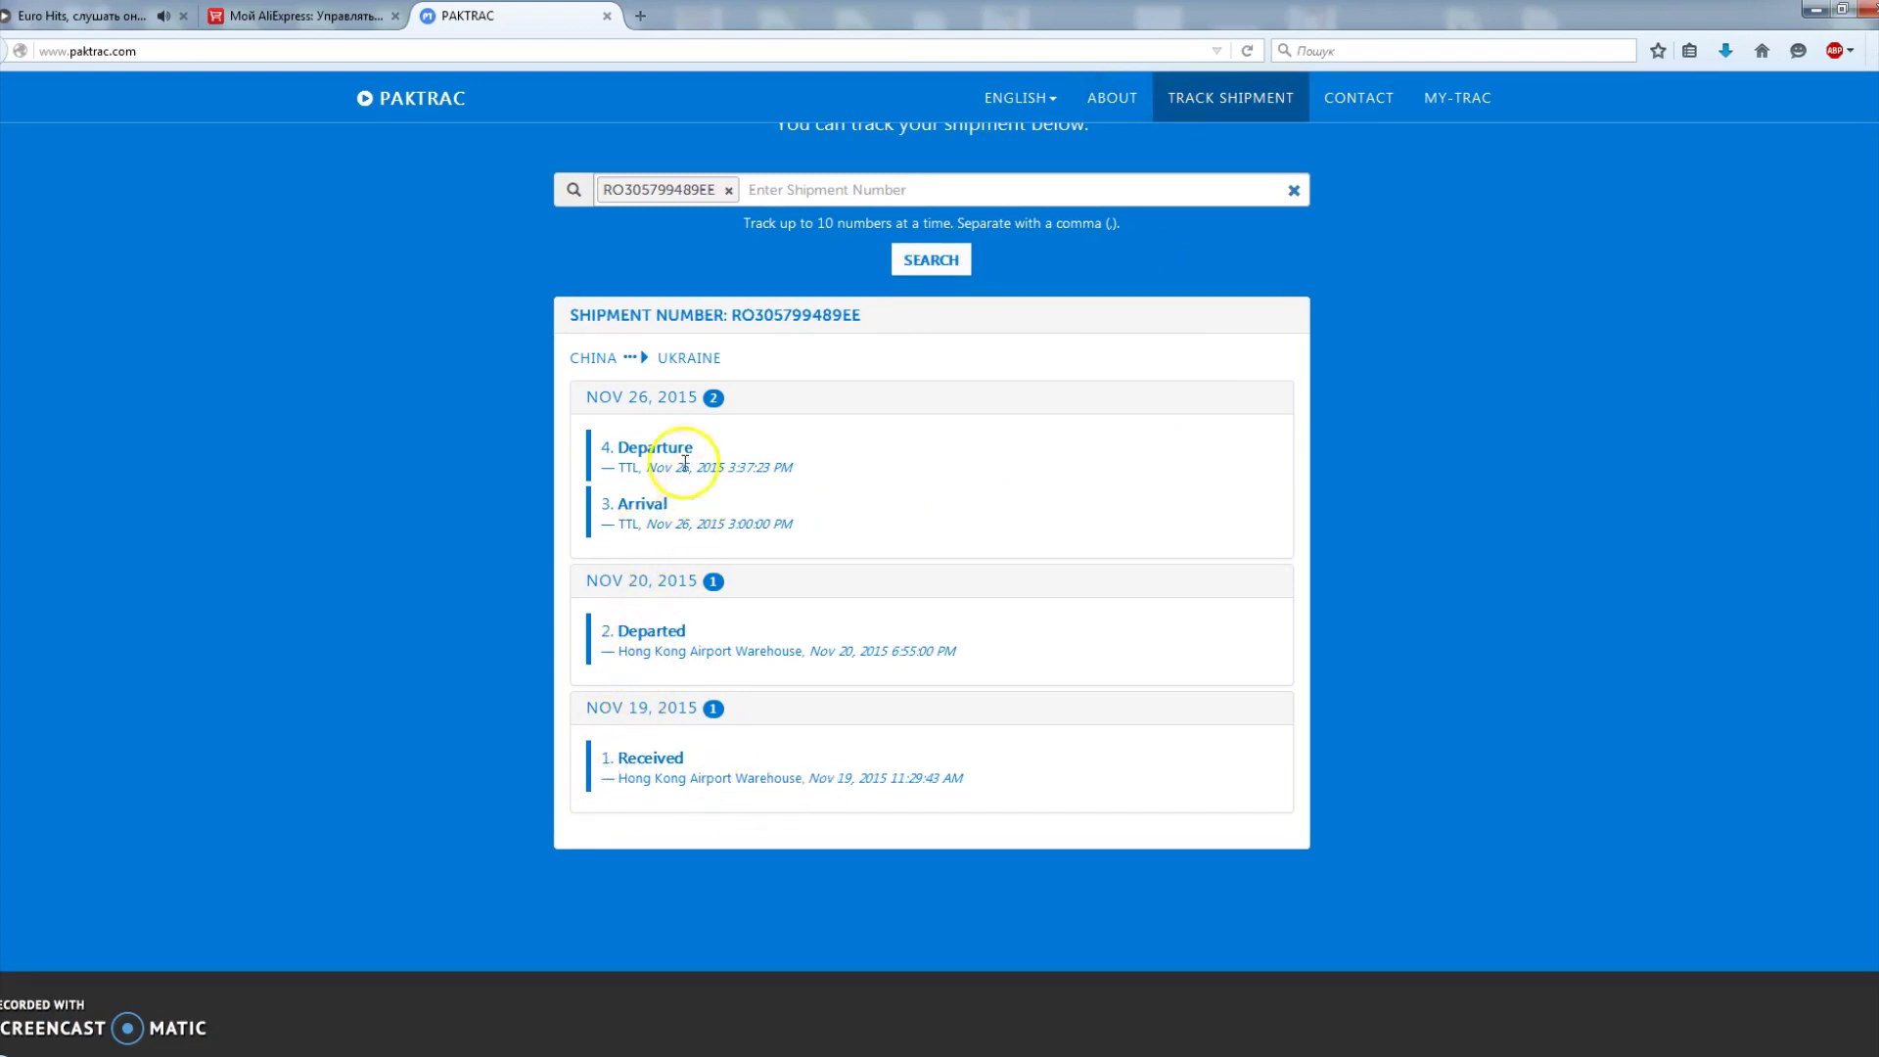
left_click(704, 349)
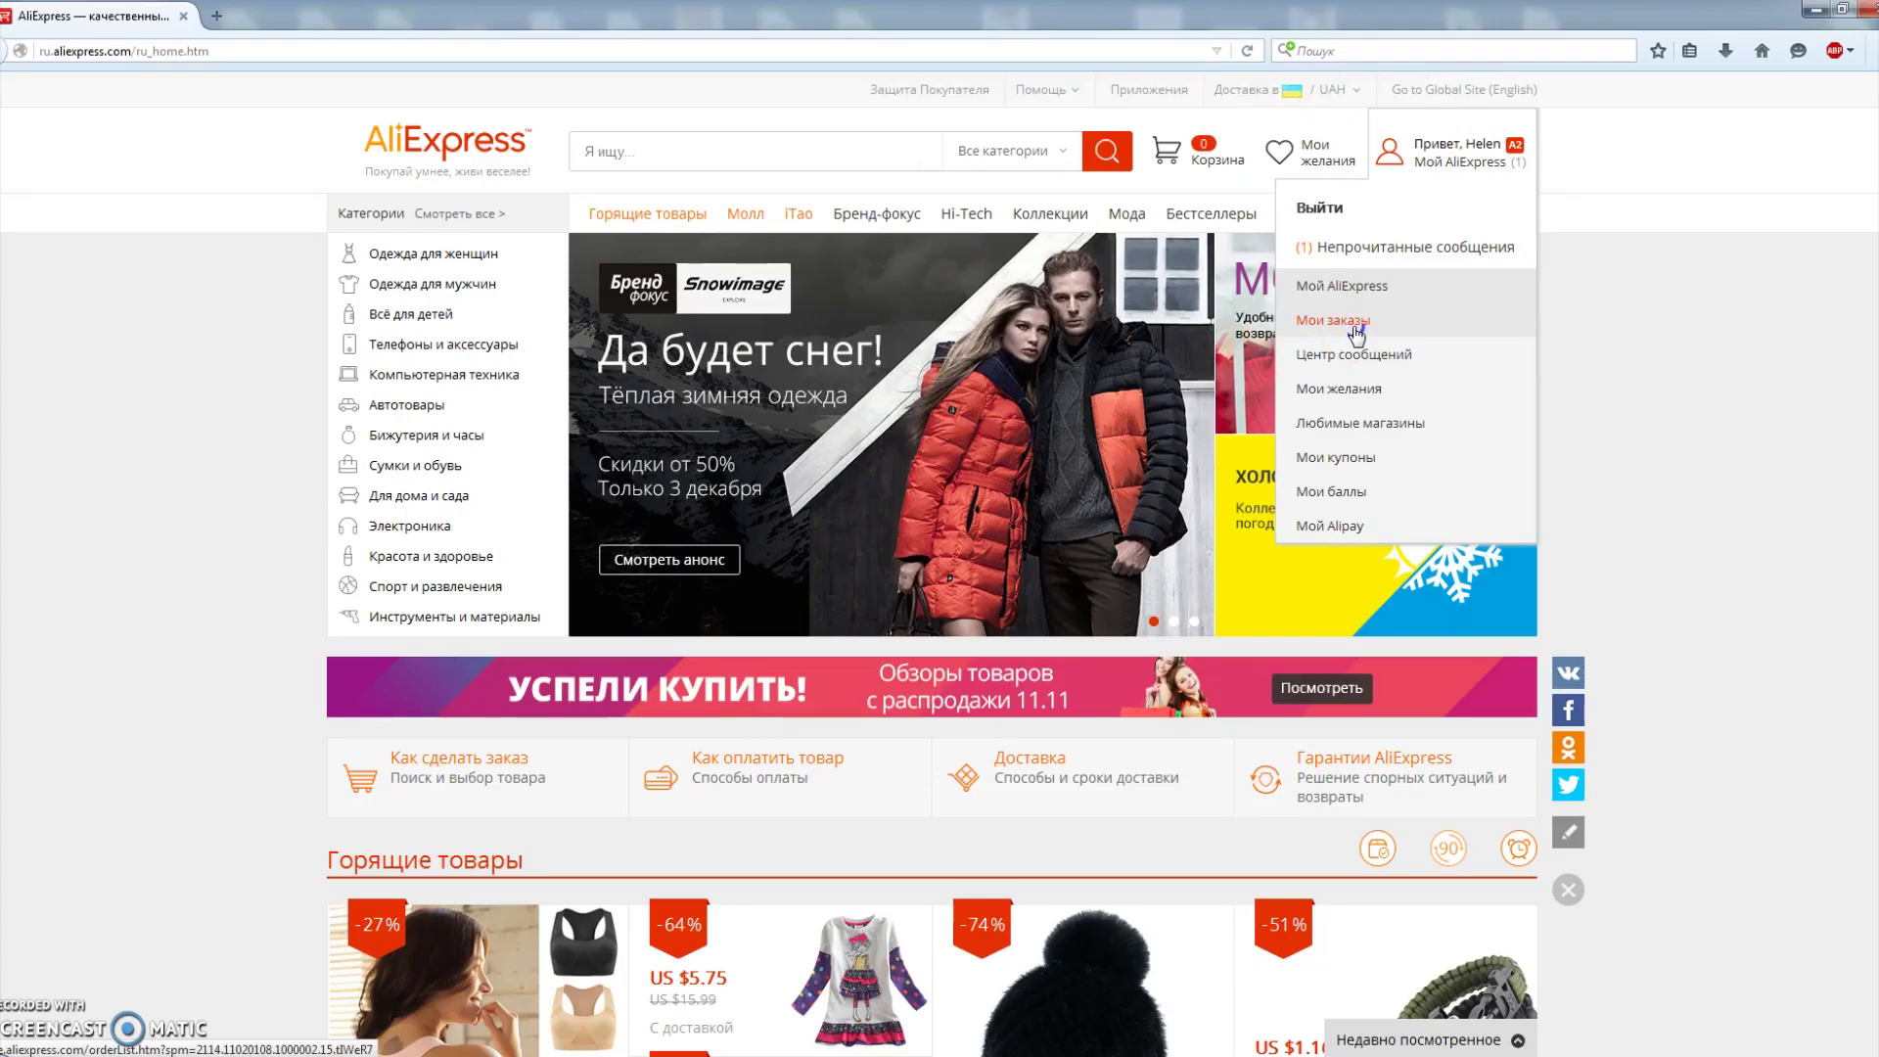
Open My Orders and confirm the $1.99 pink organizer order still shows Платёж проверяется
left_click(1356, 330)
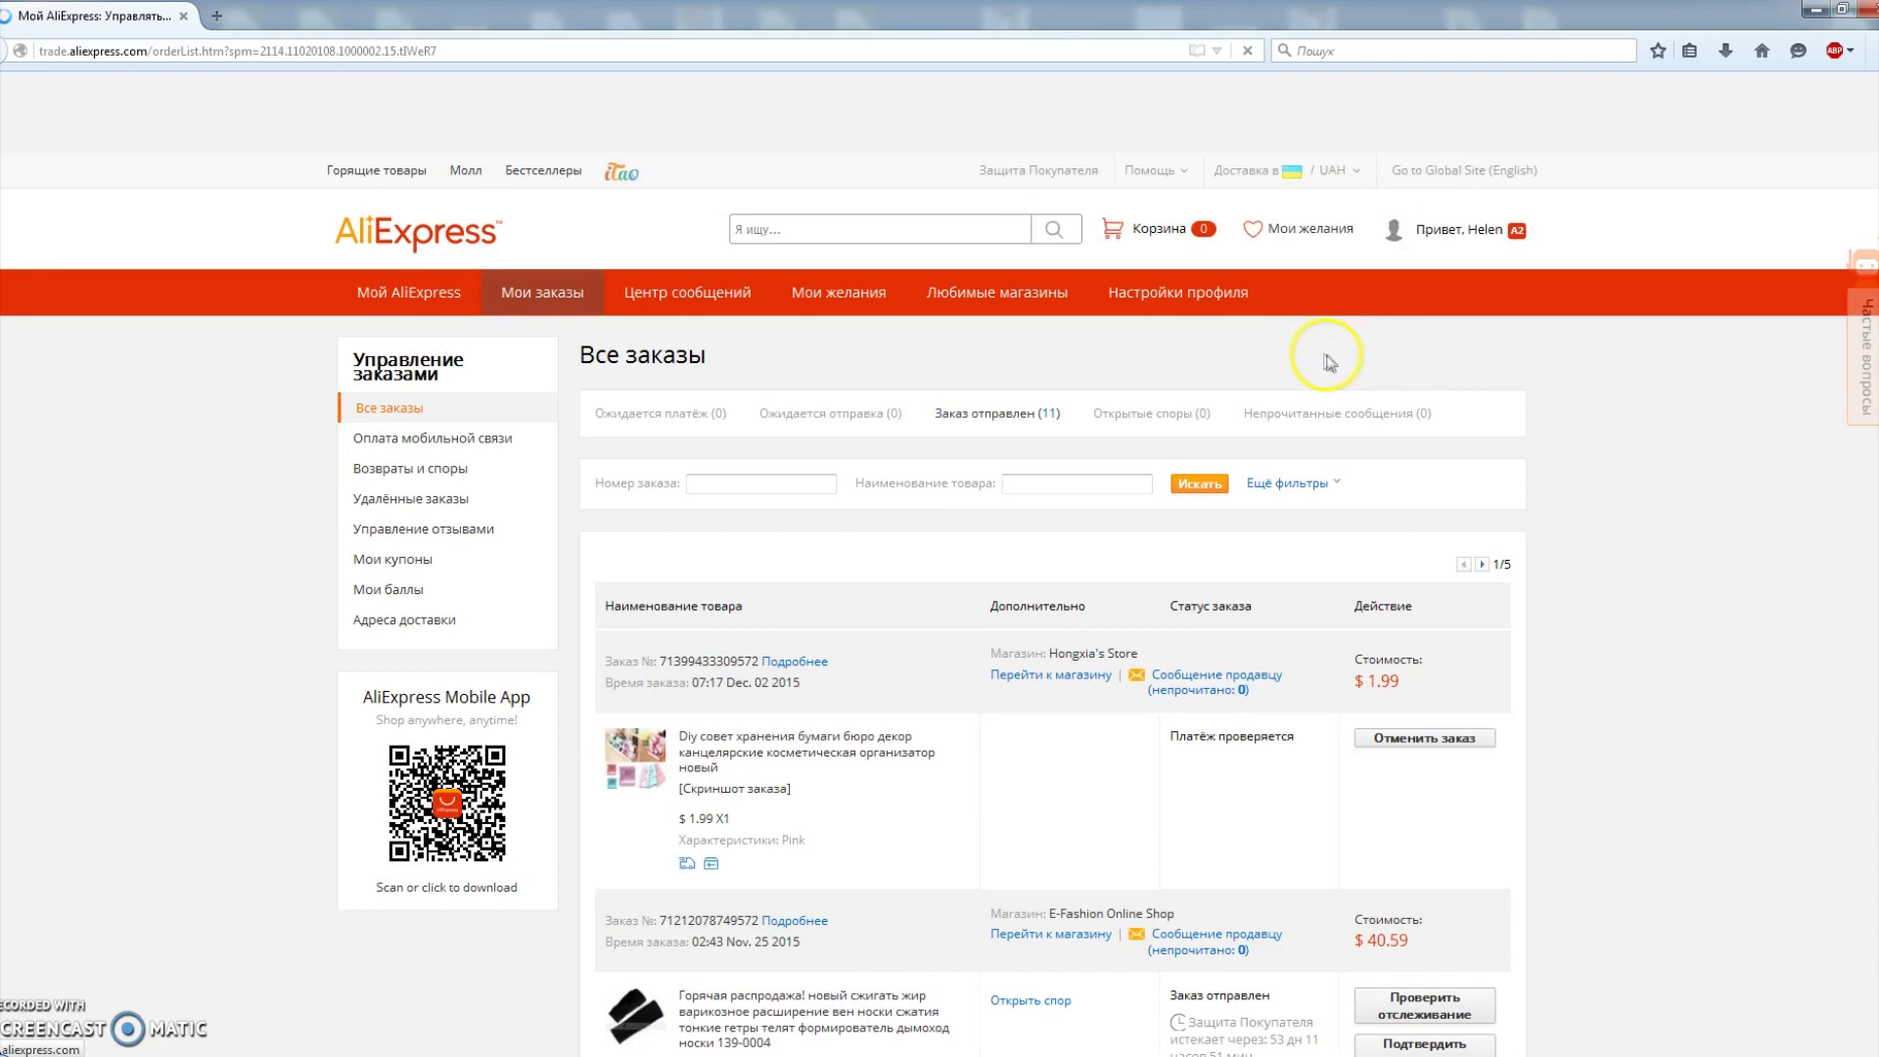
scroll(1330, 377, "down", 3)
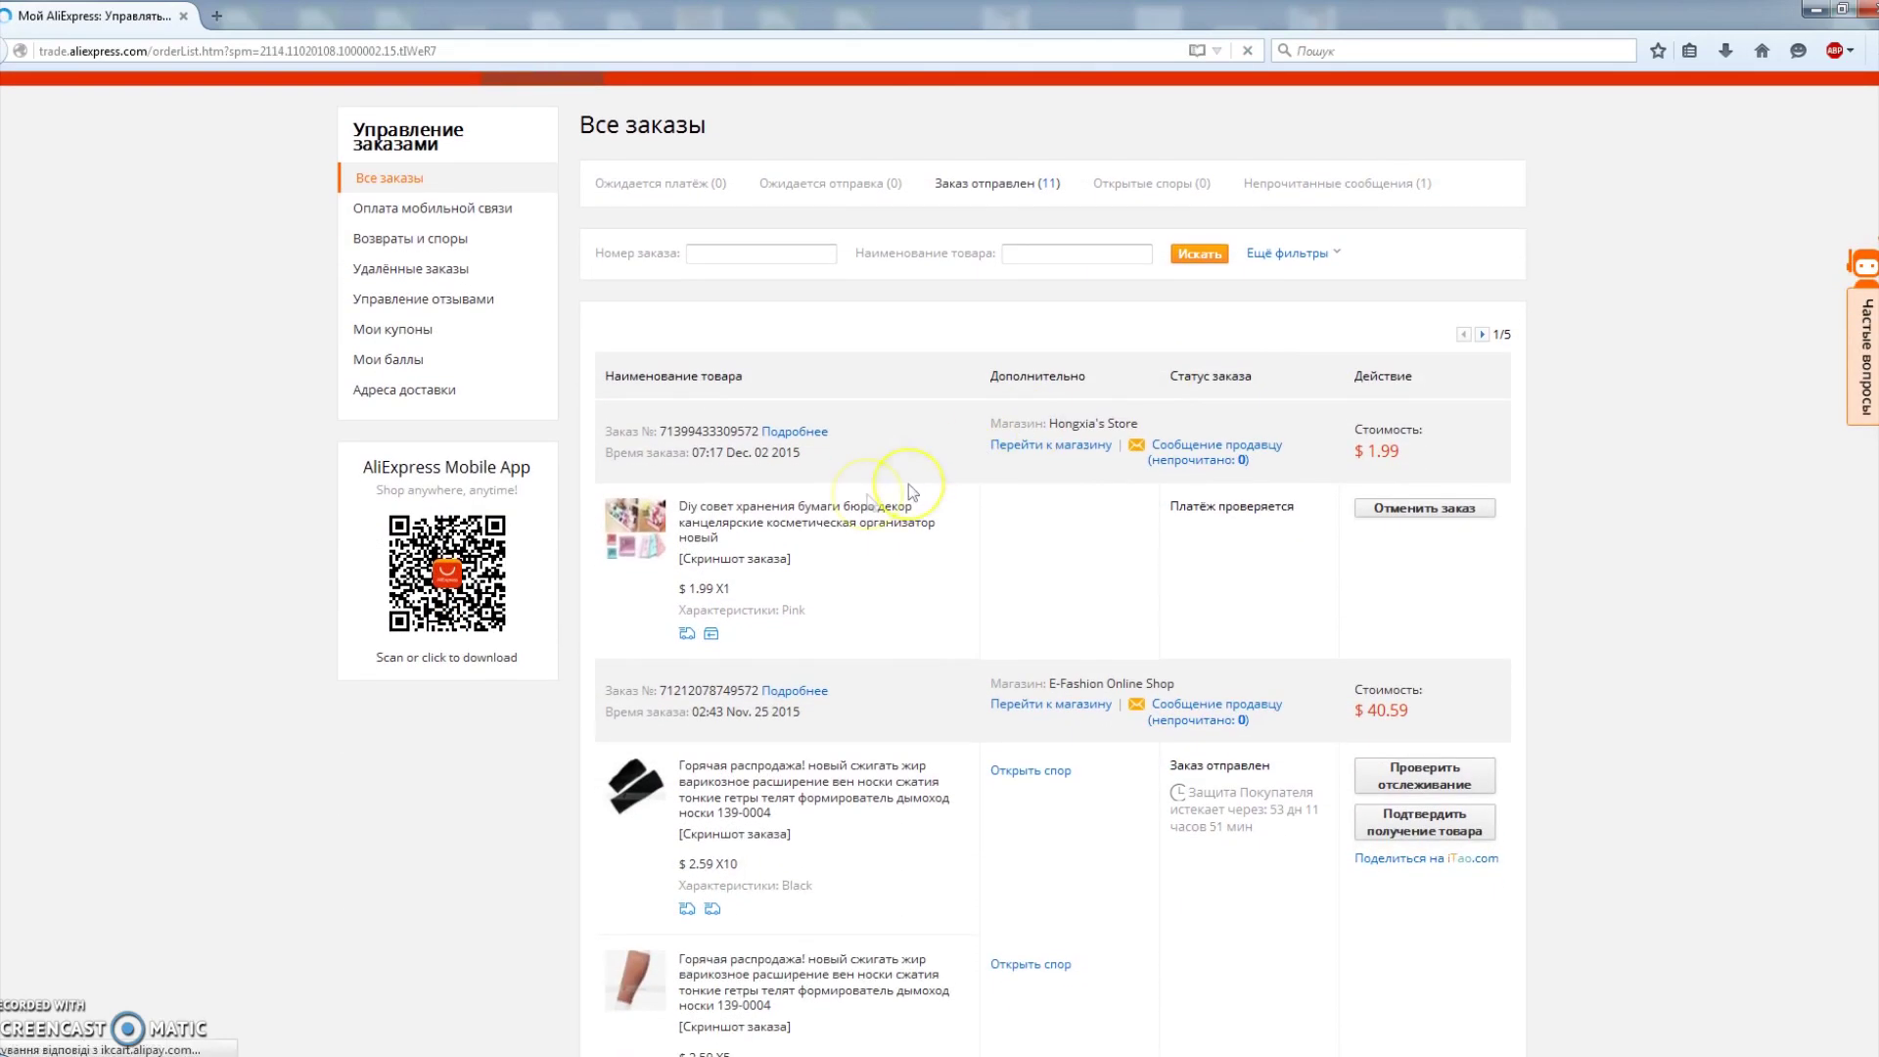
scroll(827, 511, "up", 2)
scroll(827, 509, "up", 1)
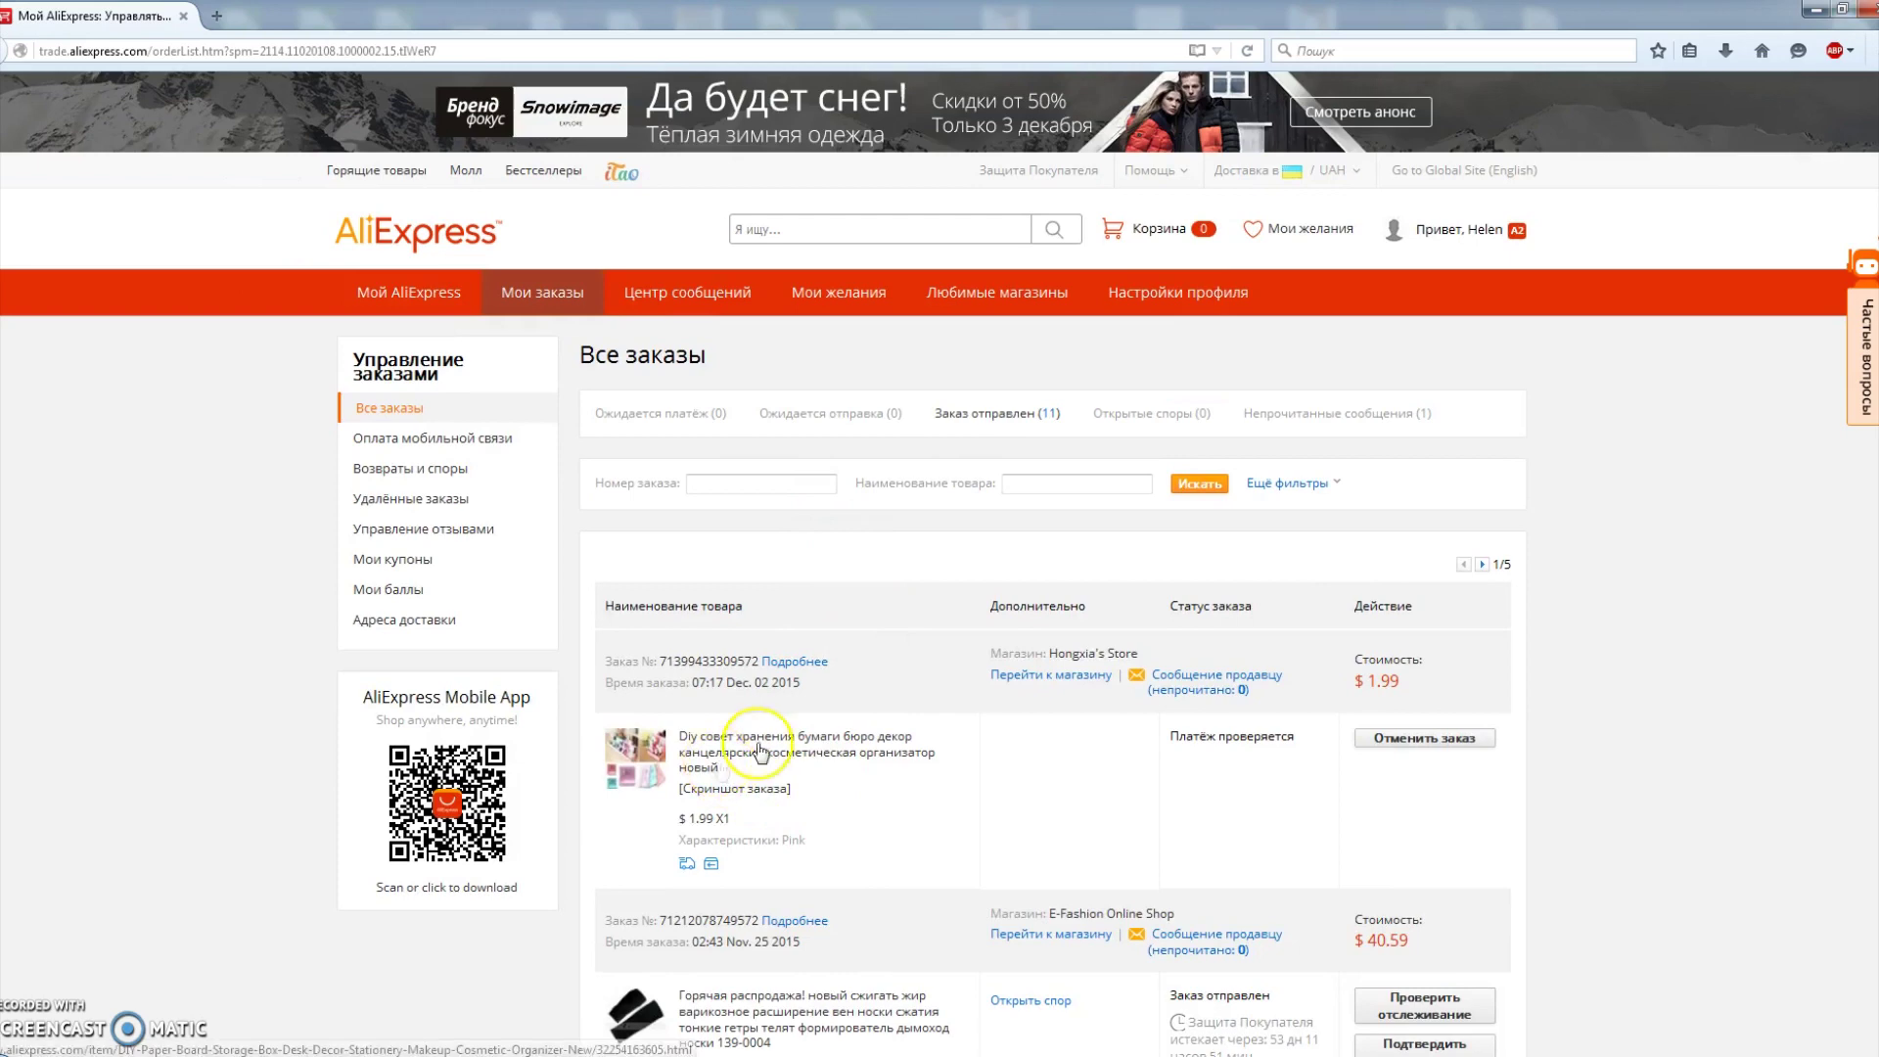
scroll(797, 470, "down", 2)
scroll(821, 511, "up", 2)
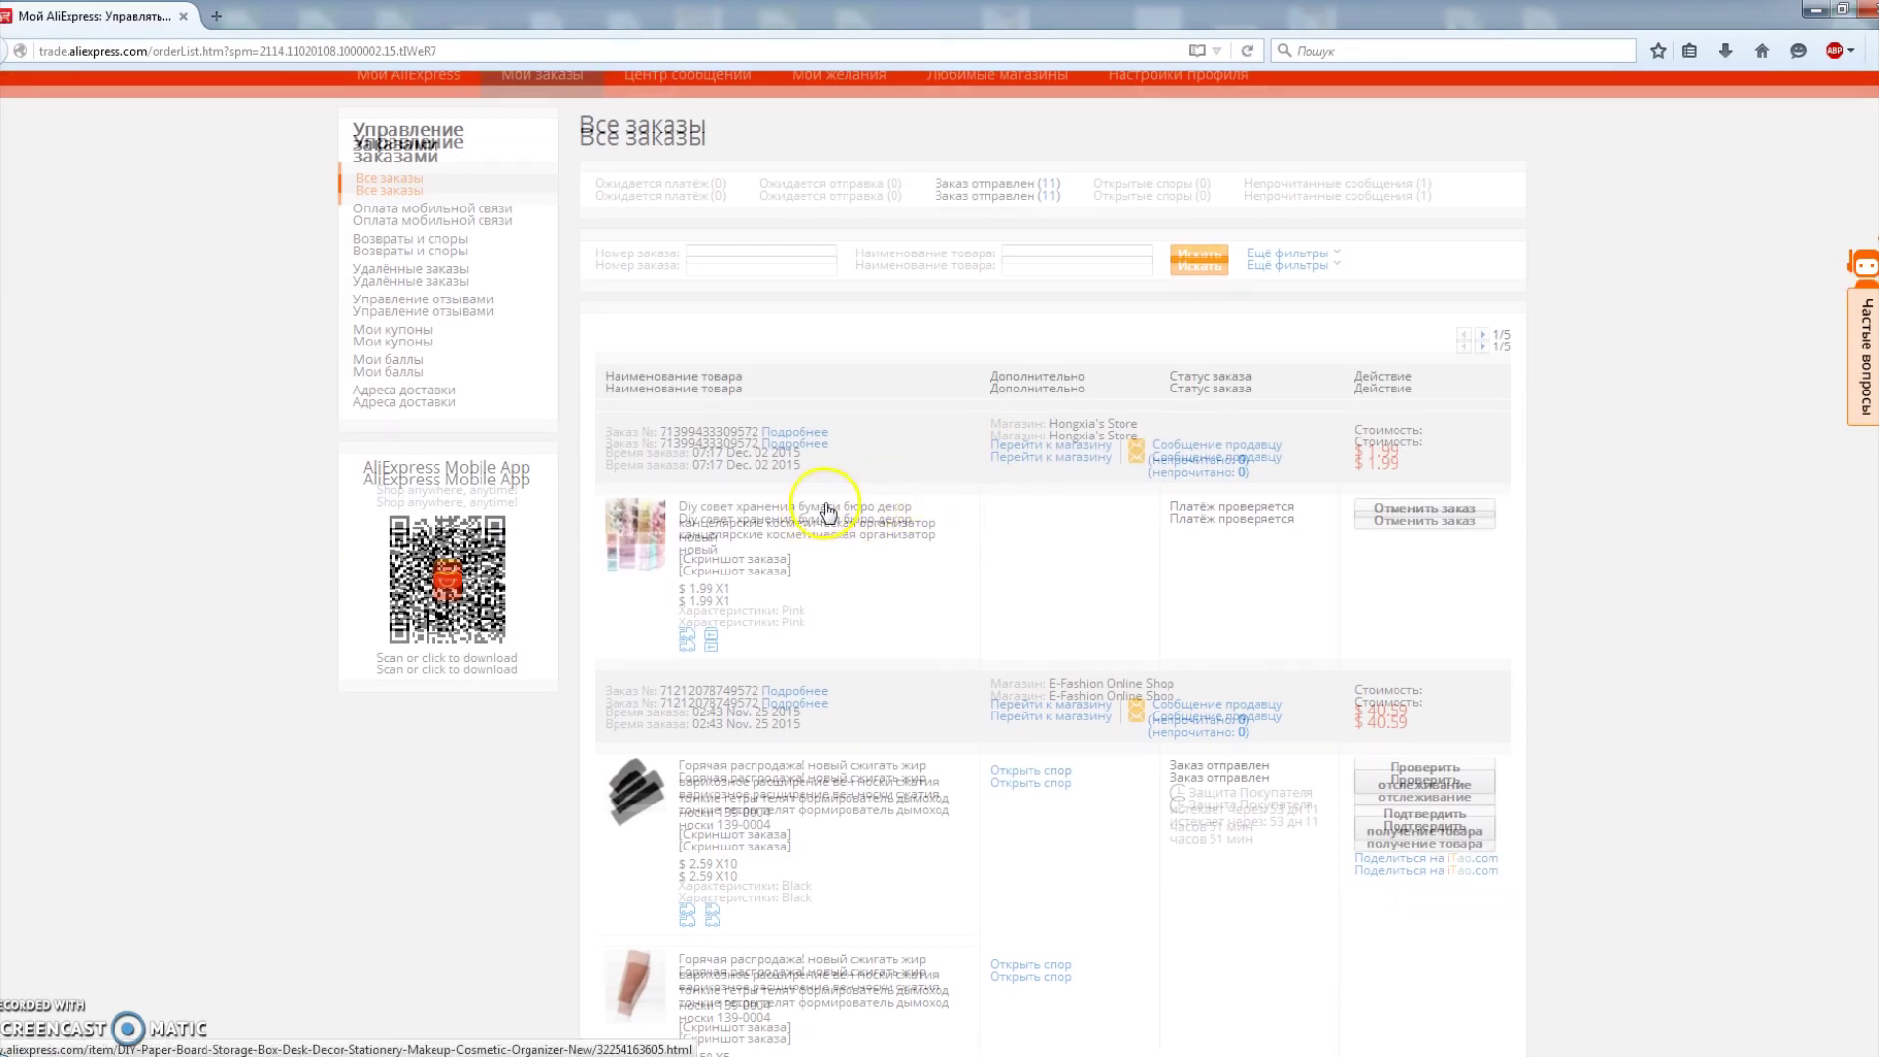